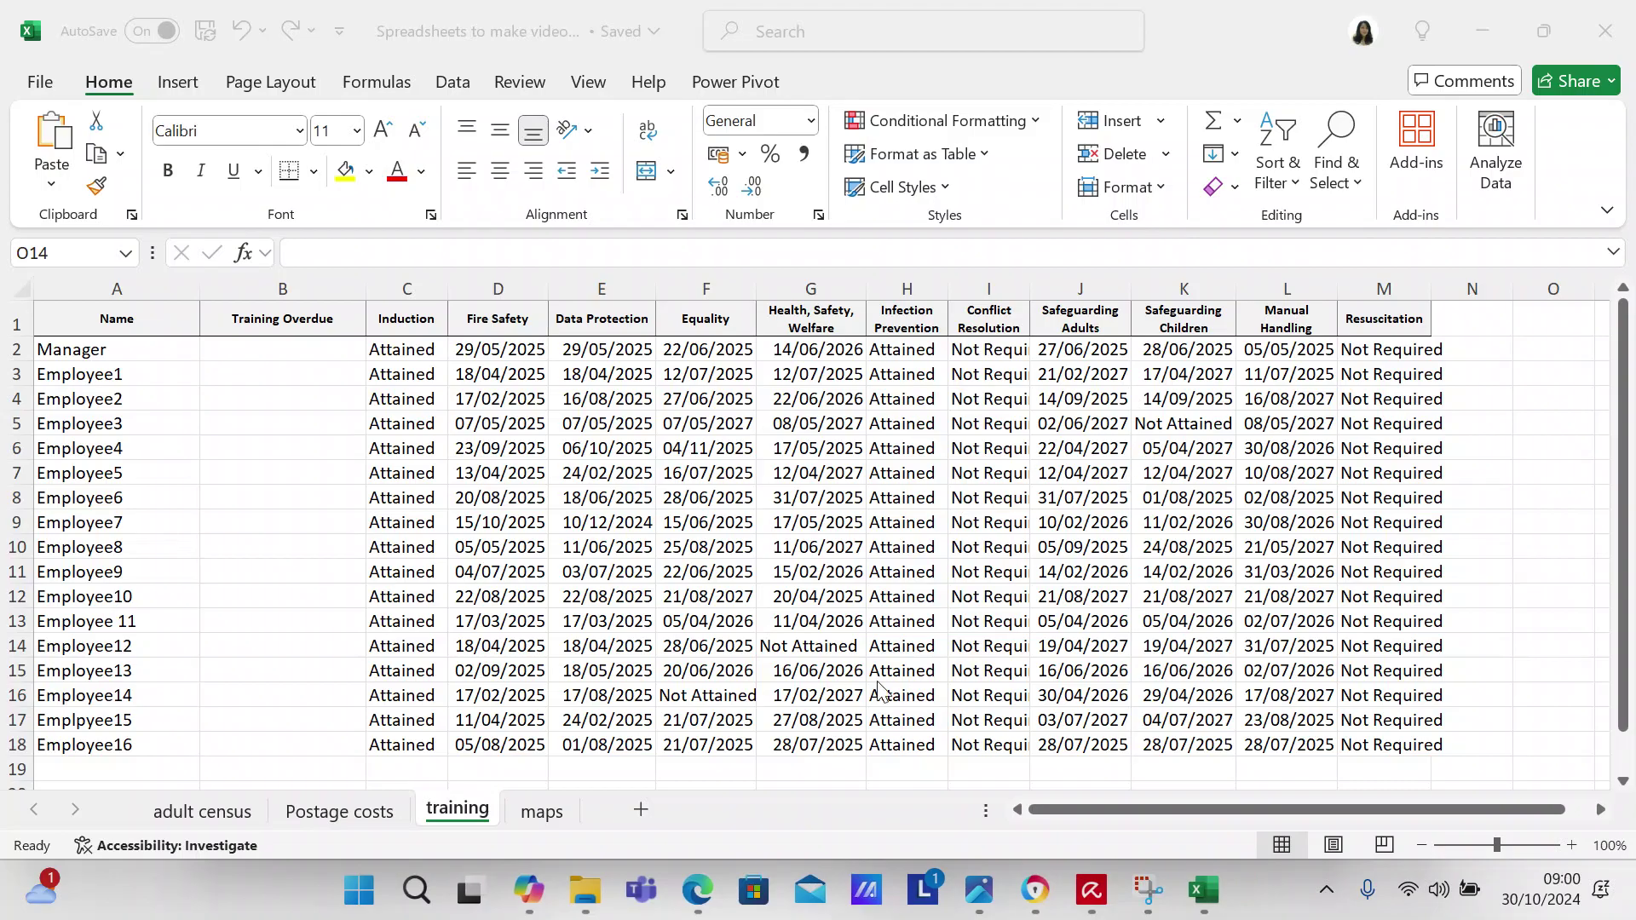
Select all the training status and date cells for every staff member, range C2:M18
click(418, 350)
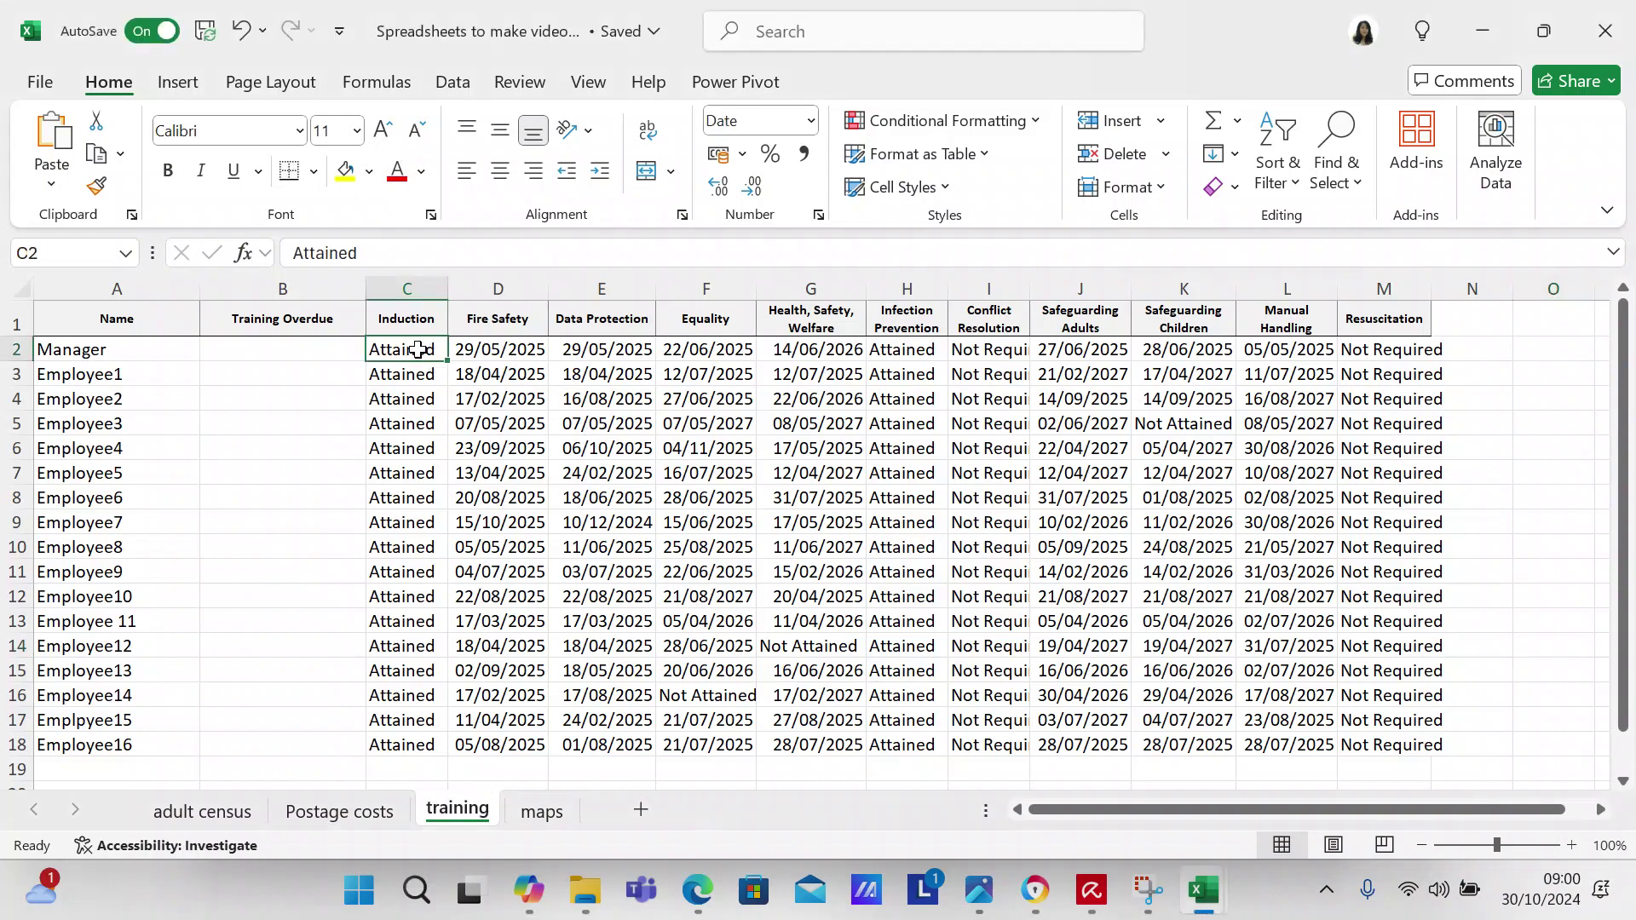
key(shift+Right)
key(shift+Right)
key(shift+Right)
key(shift+Right)
key(shift+Right)
key(shift+Right)
key(shift+Right)
key(shift+Right)
key(shift+Right)
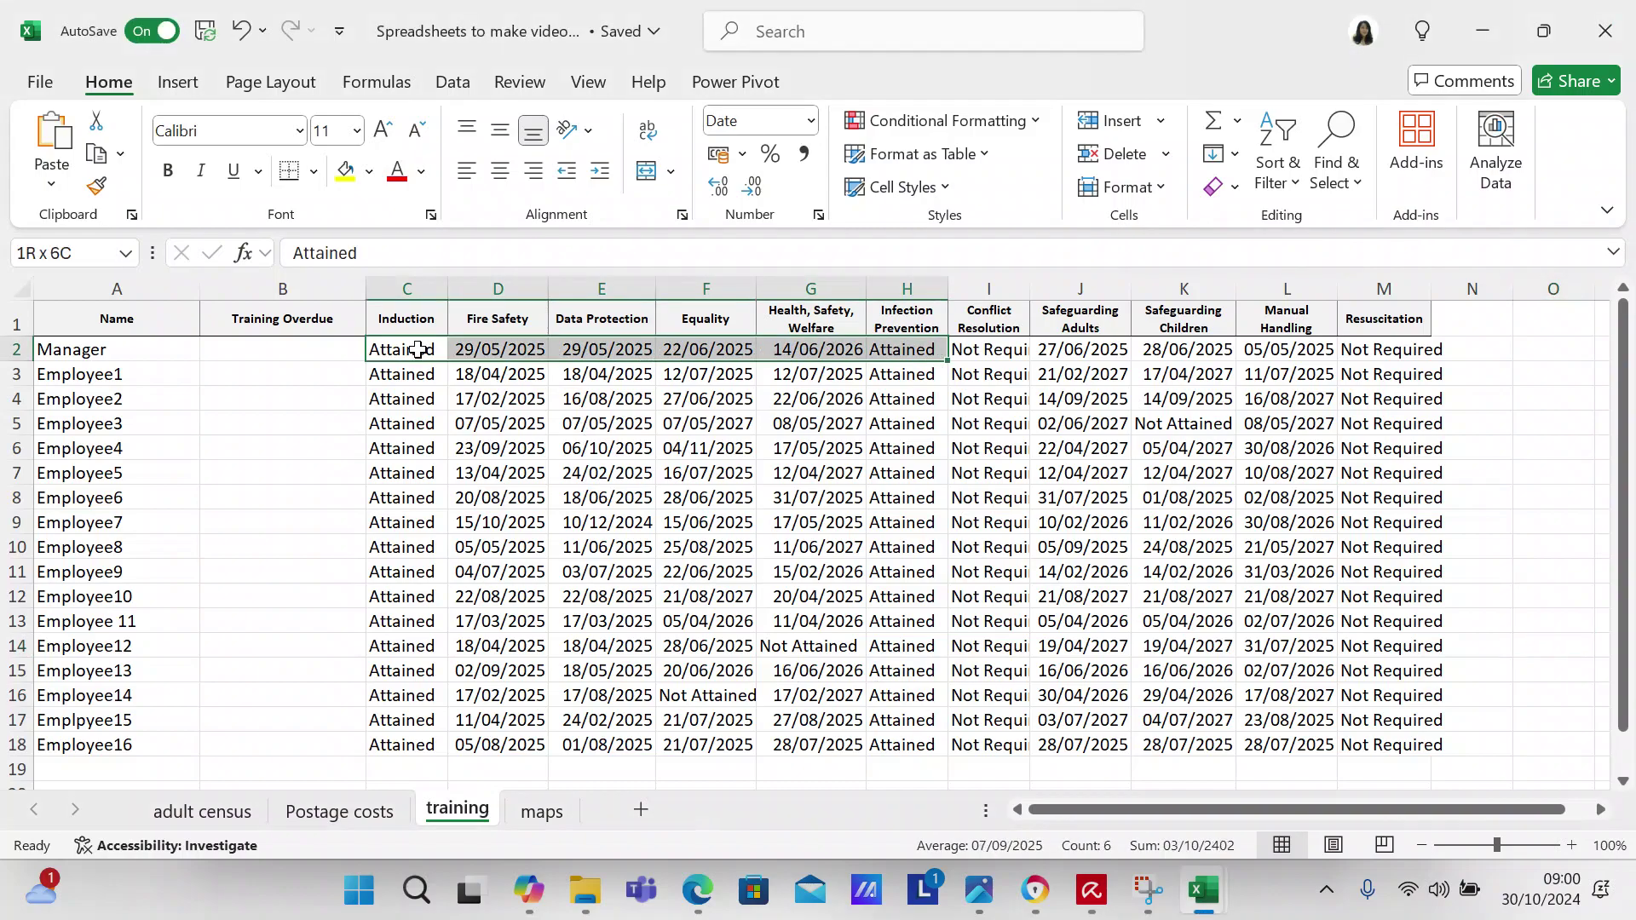
key(shift+Right)
key(shift+Right)
key(shift+Left)
key(shift+Down)
key(shift+Down)
key(shift+Down)
key(shift+Down)
key(shift+Down)
key(shift+Down)
key(shift+Down)
key(shift+Down)
key(shift+Down)
key(shift+Down)
key(shift+Down)
key(shift+Down)
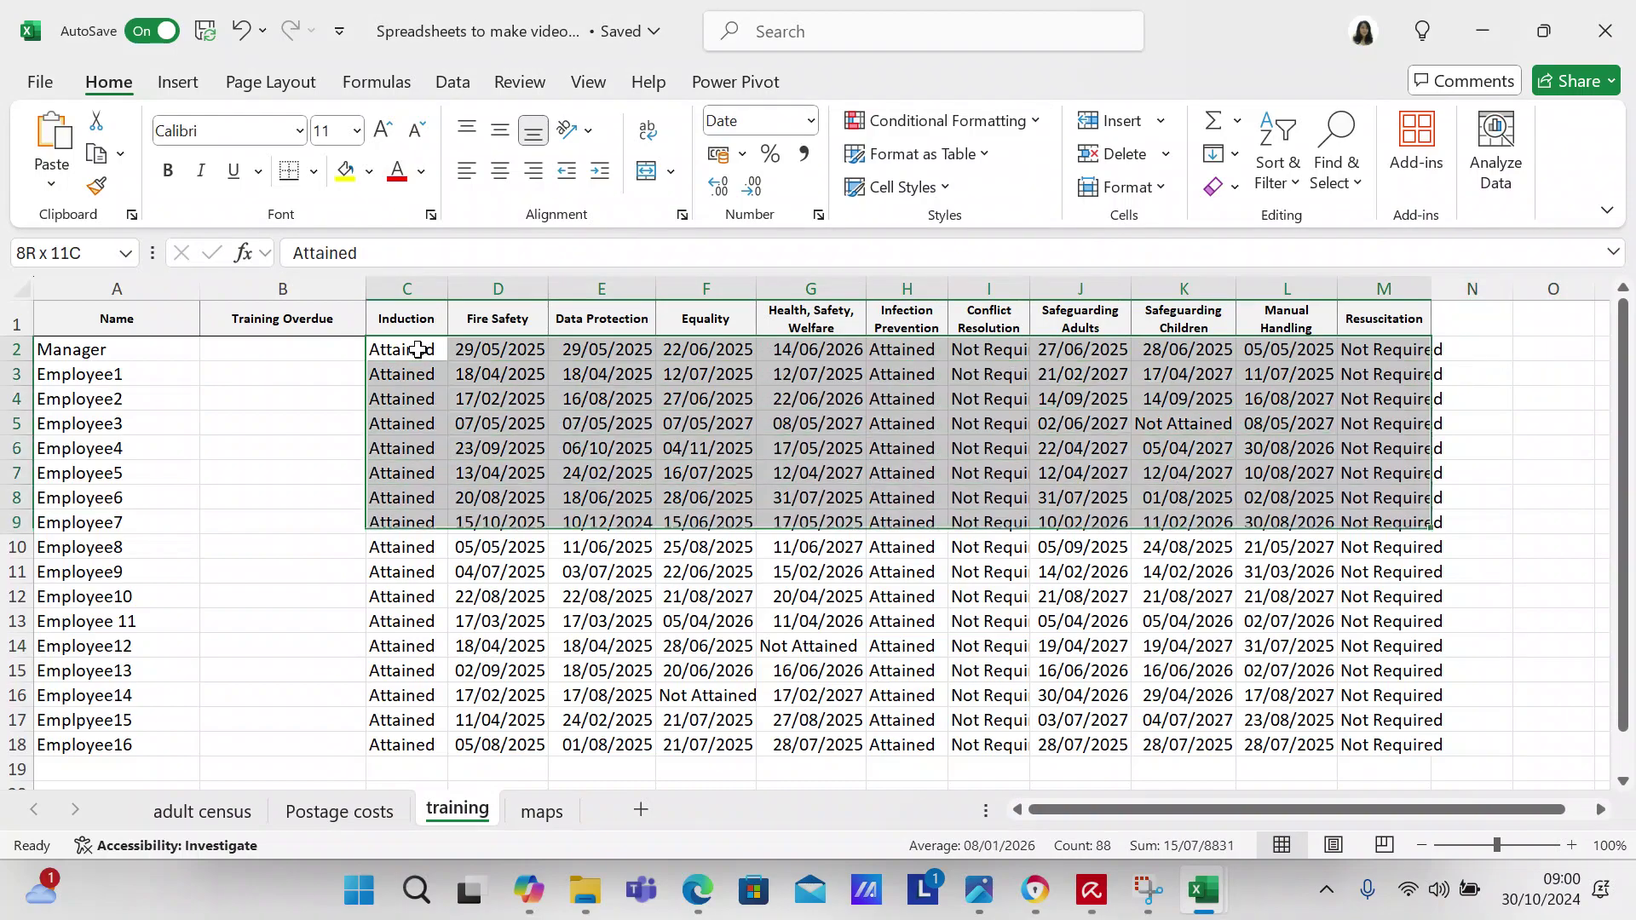
key(shift+Down)
key(shift+Down)
key(shift+Down)
key(shift+Down)
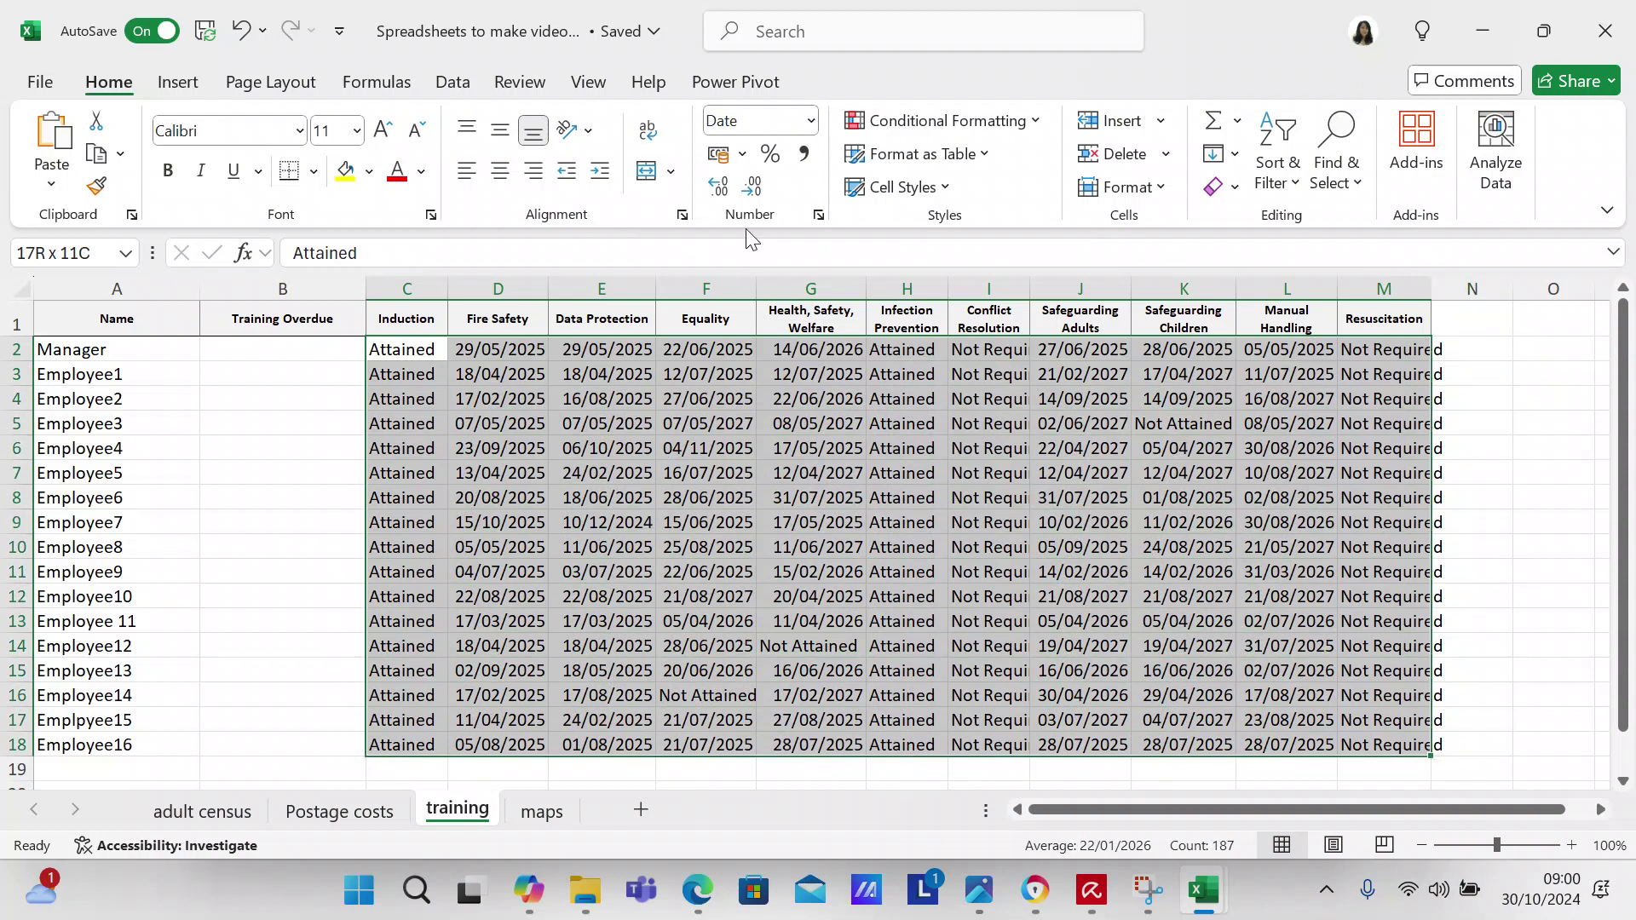
Create a conditional formatting rule for cells that contain a cell value equal to Attained
click(944, 128)
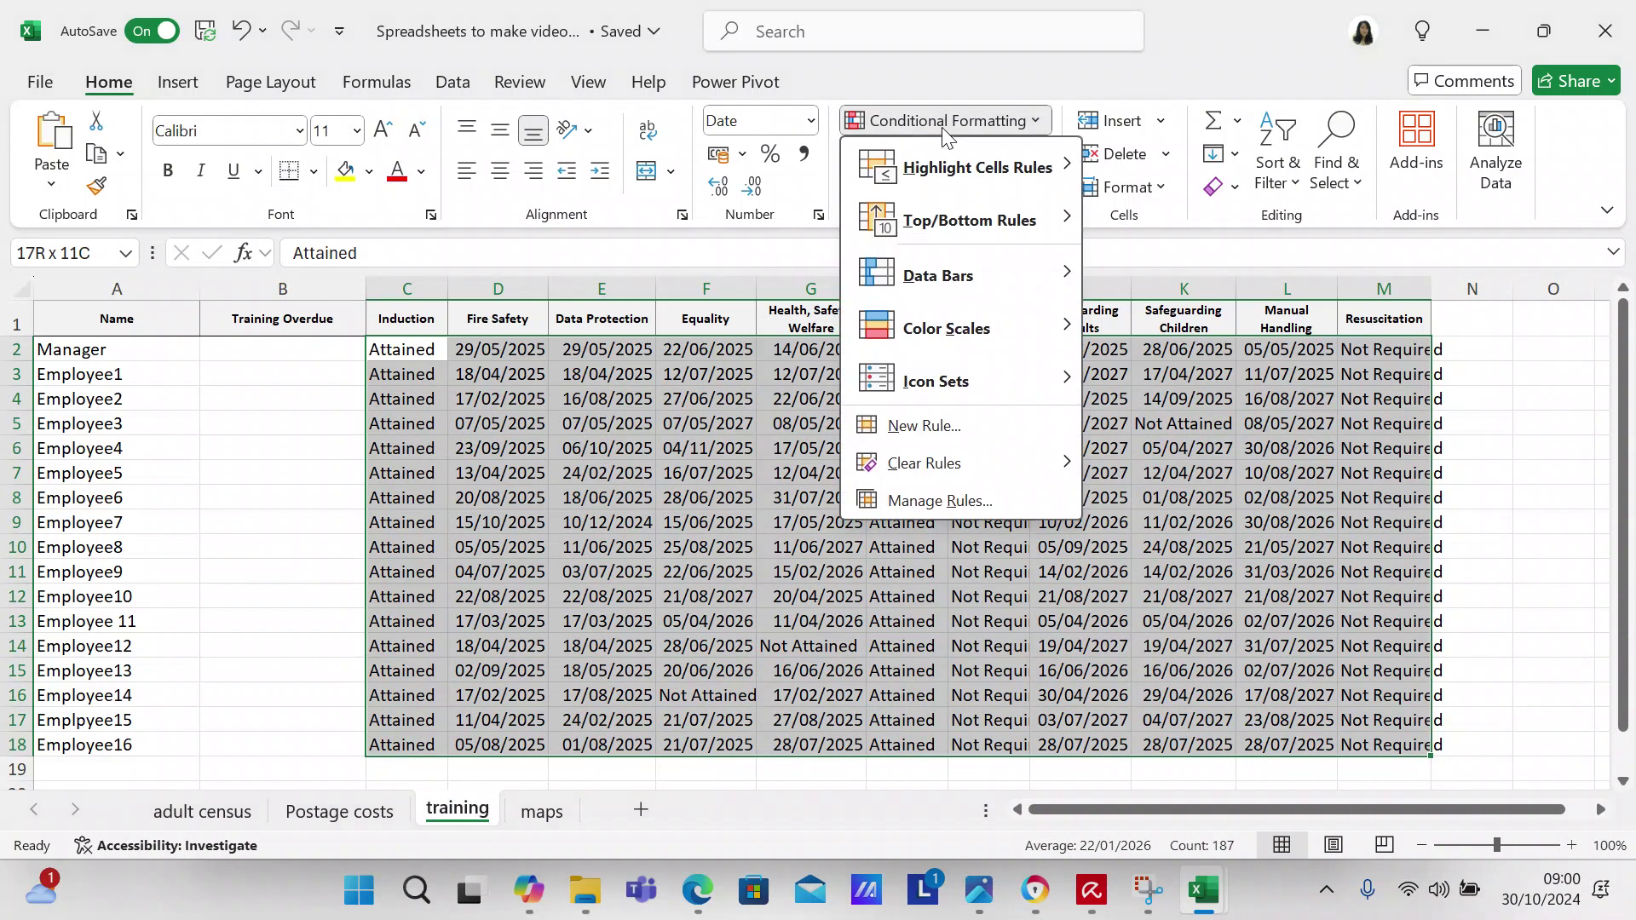
click(886, 425)
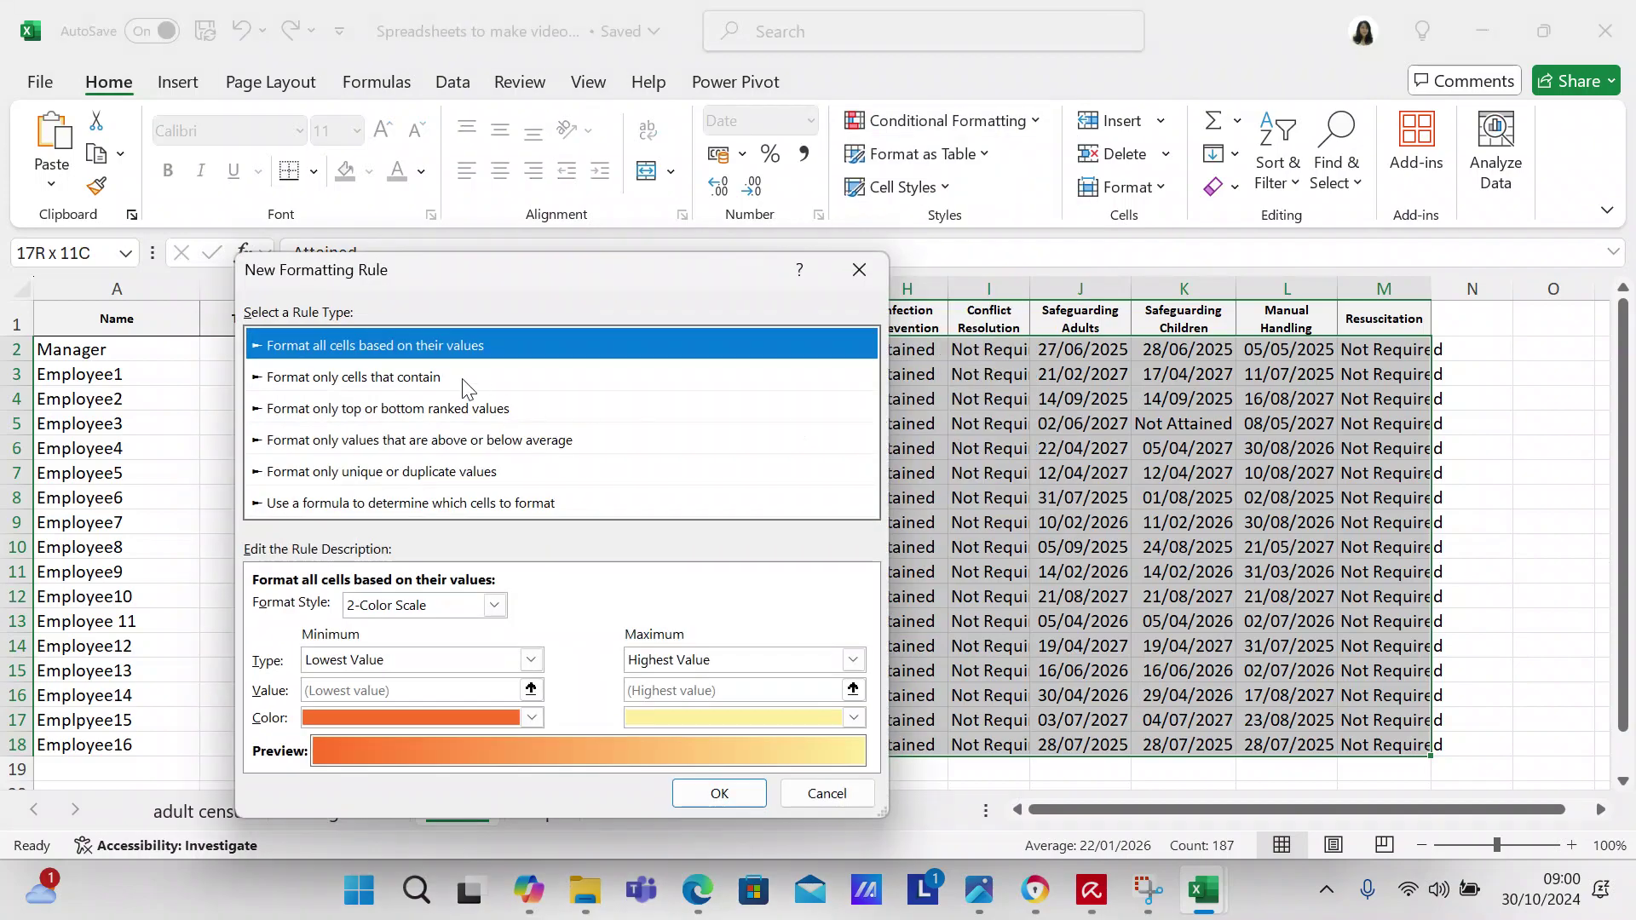
click(434, 381)
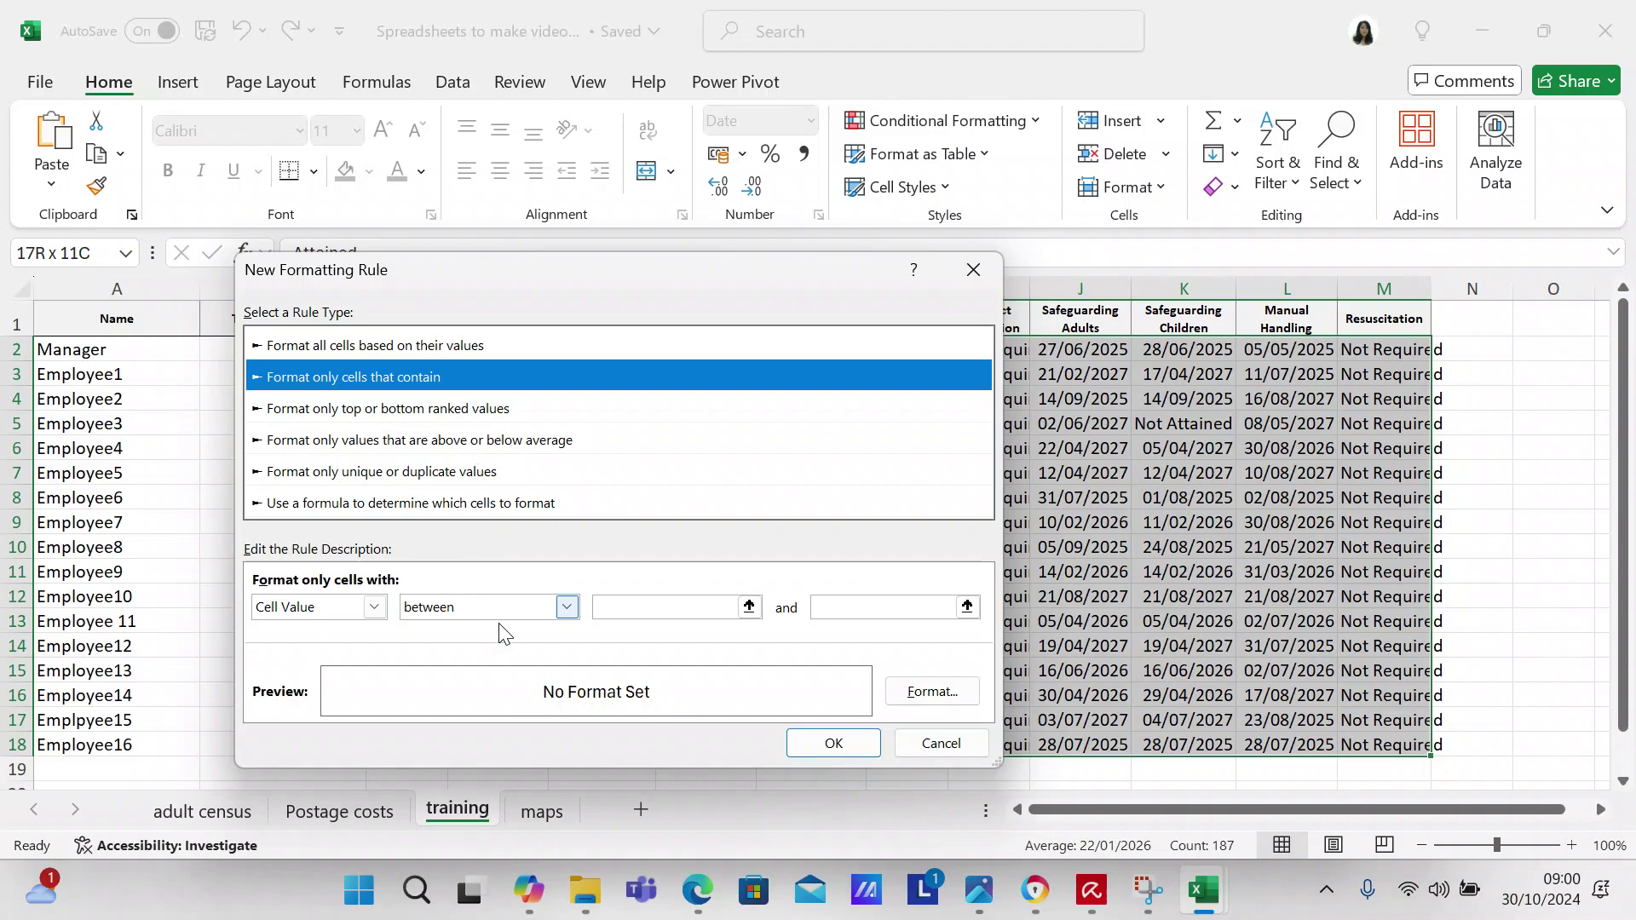
click(566, 606)
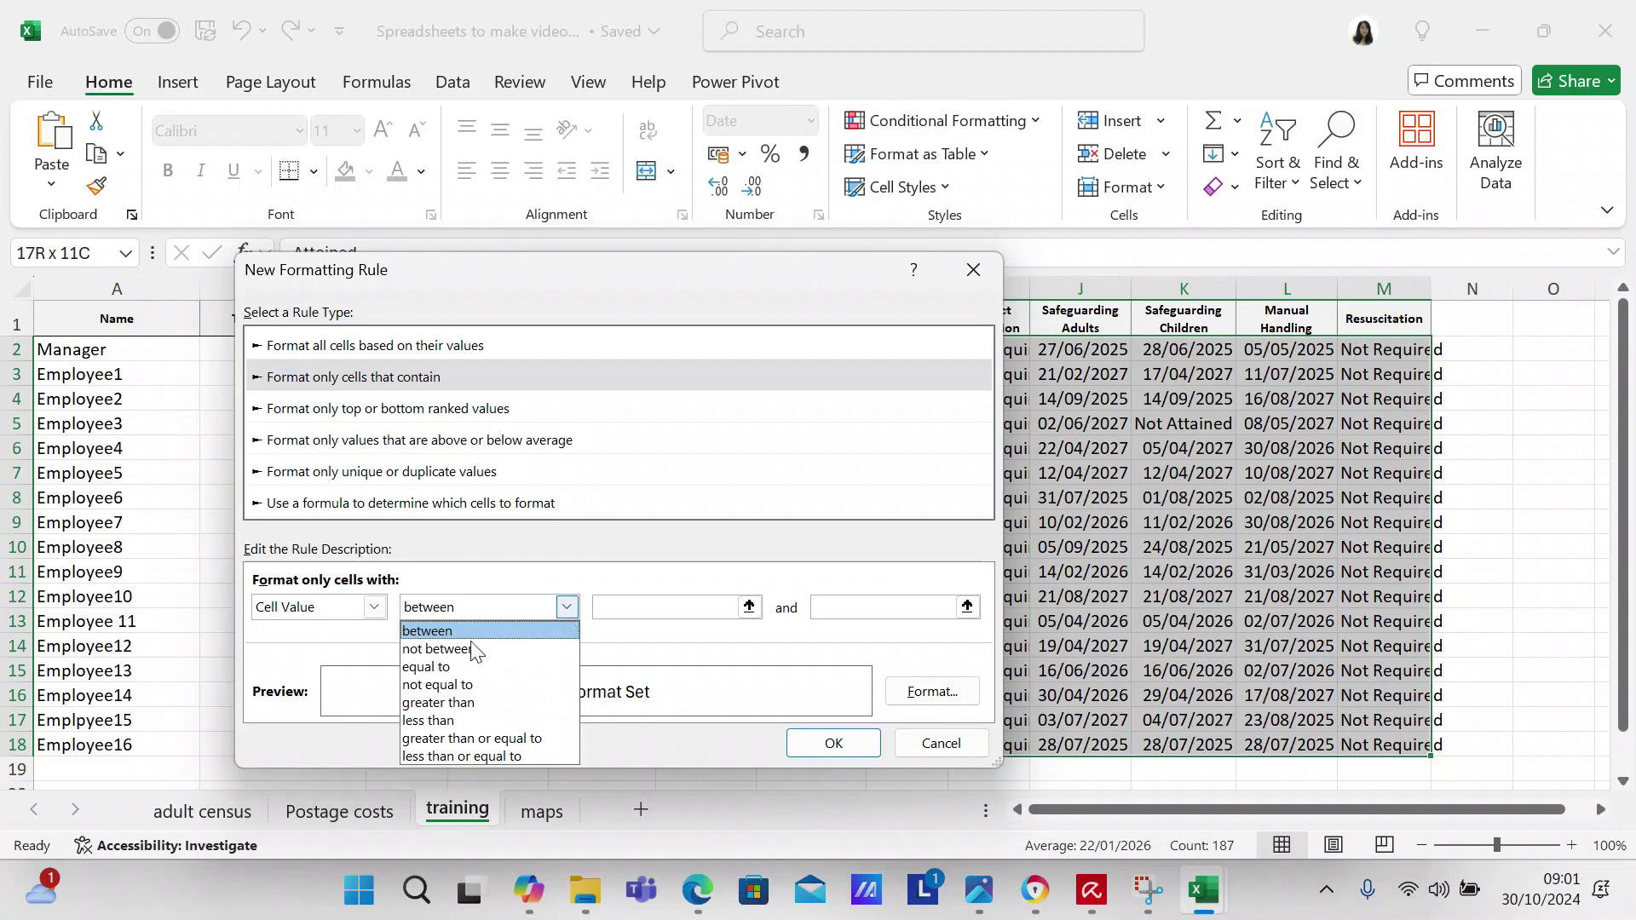
click(471, 665)
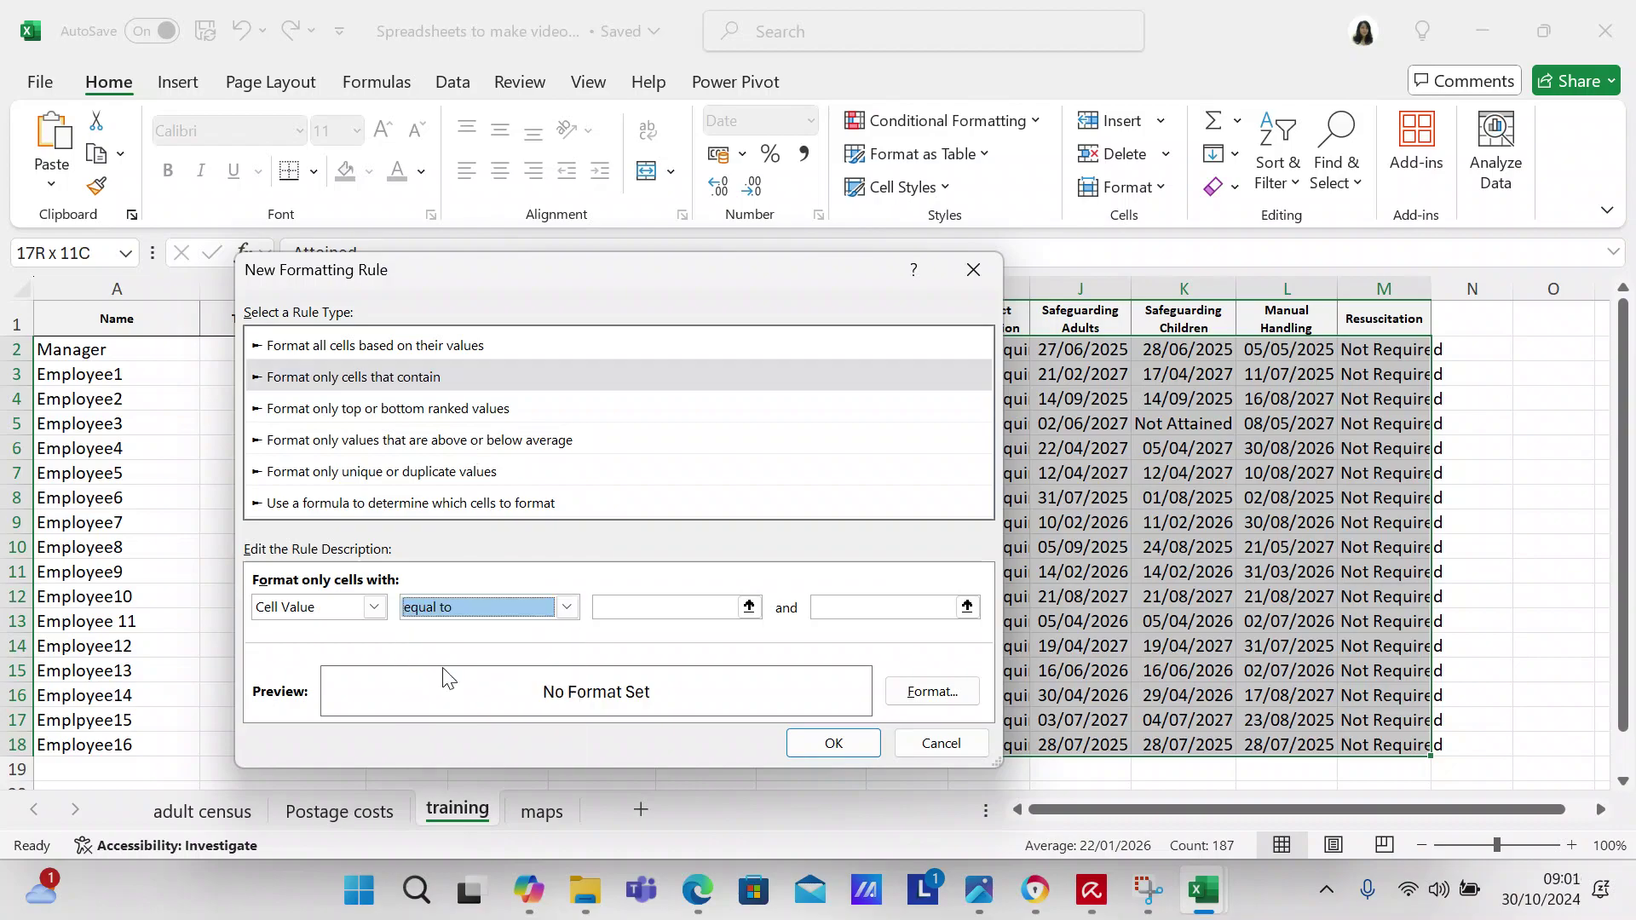
click(634, 610)
text(Att)
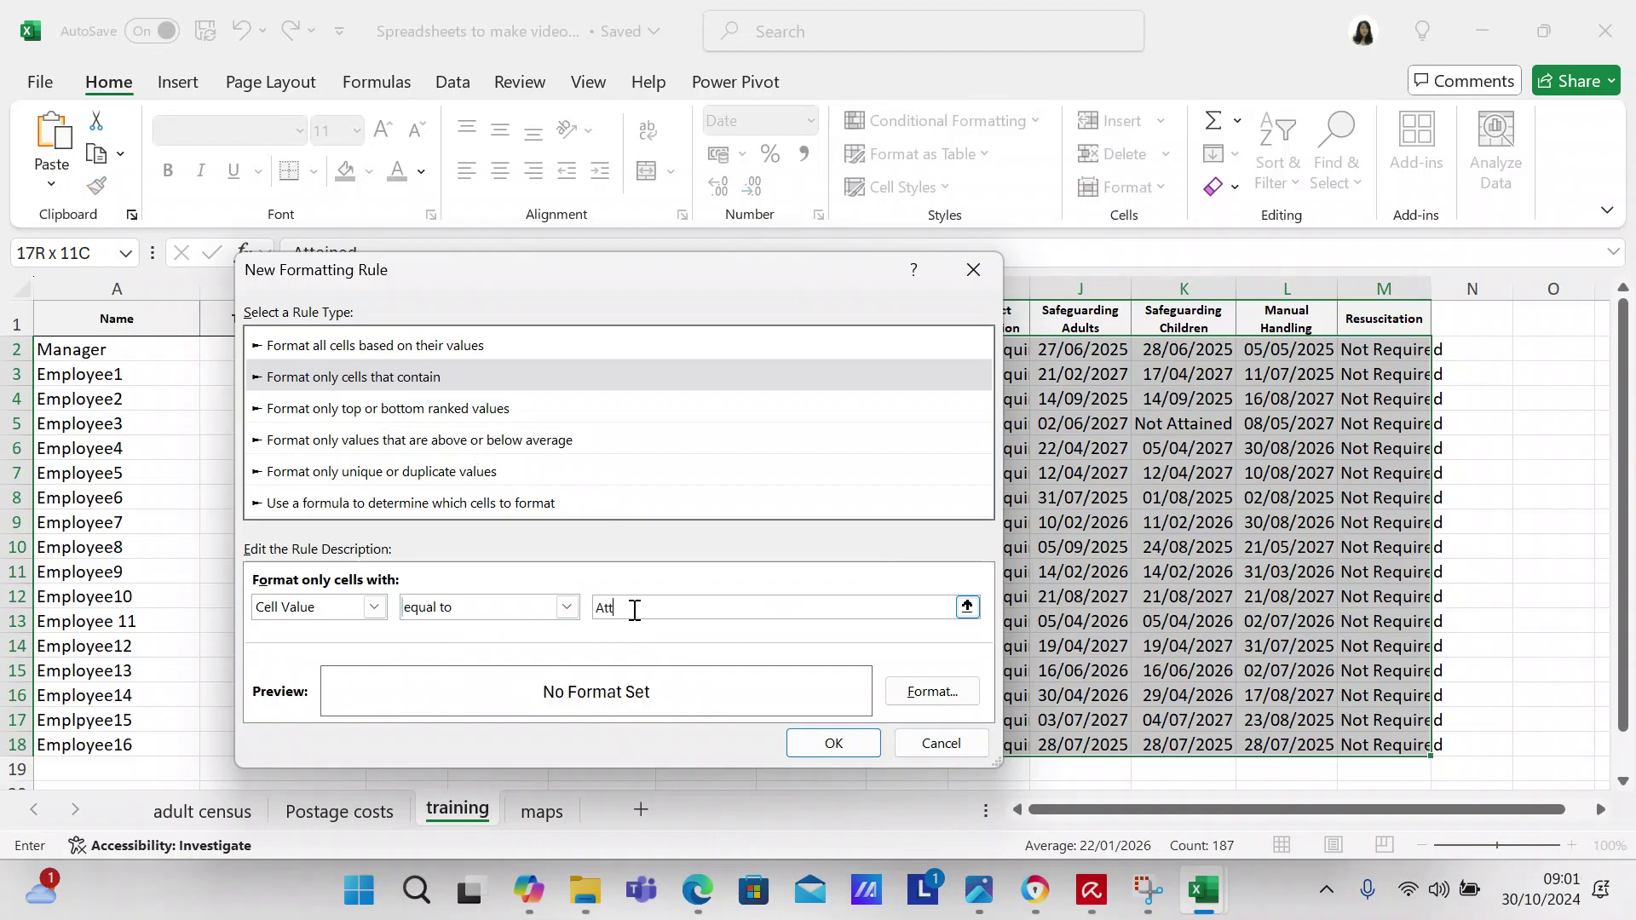
text(ained)
Give the Attained rule a green fill and apply it to the selected cells
click(926, 692)
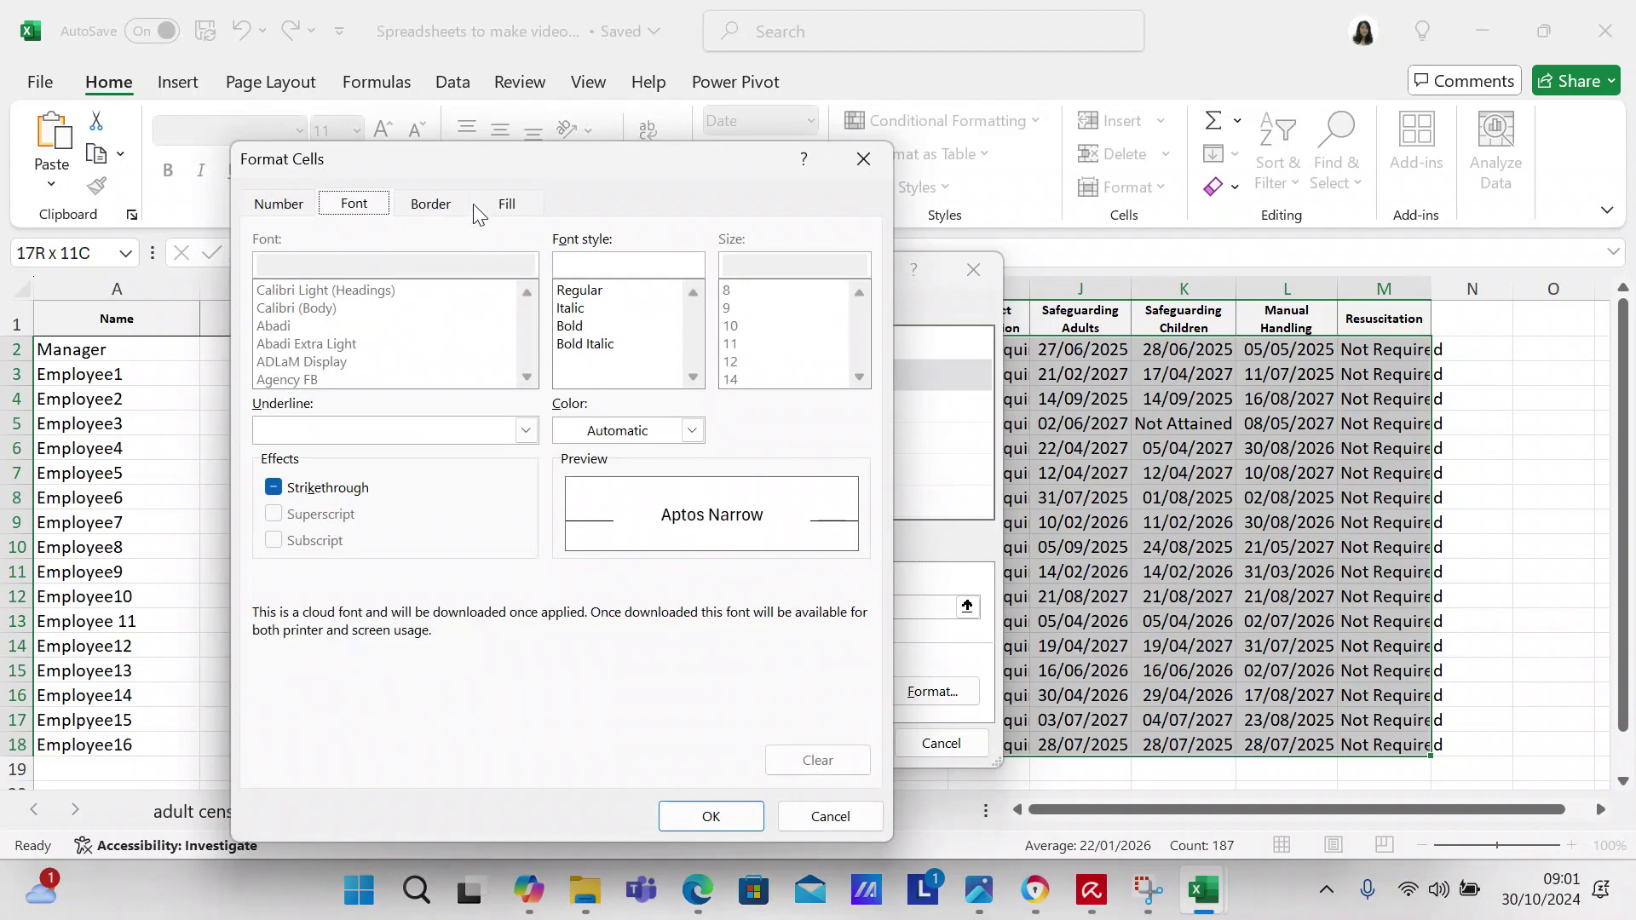
click(509, 202)
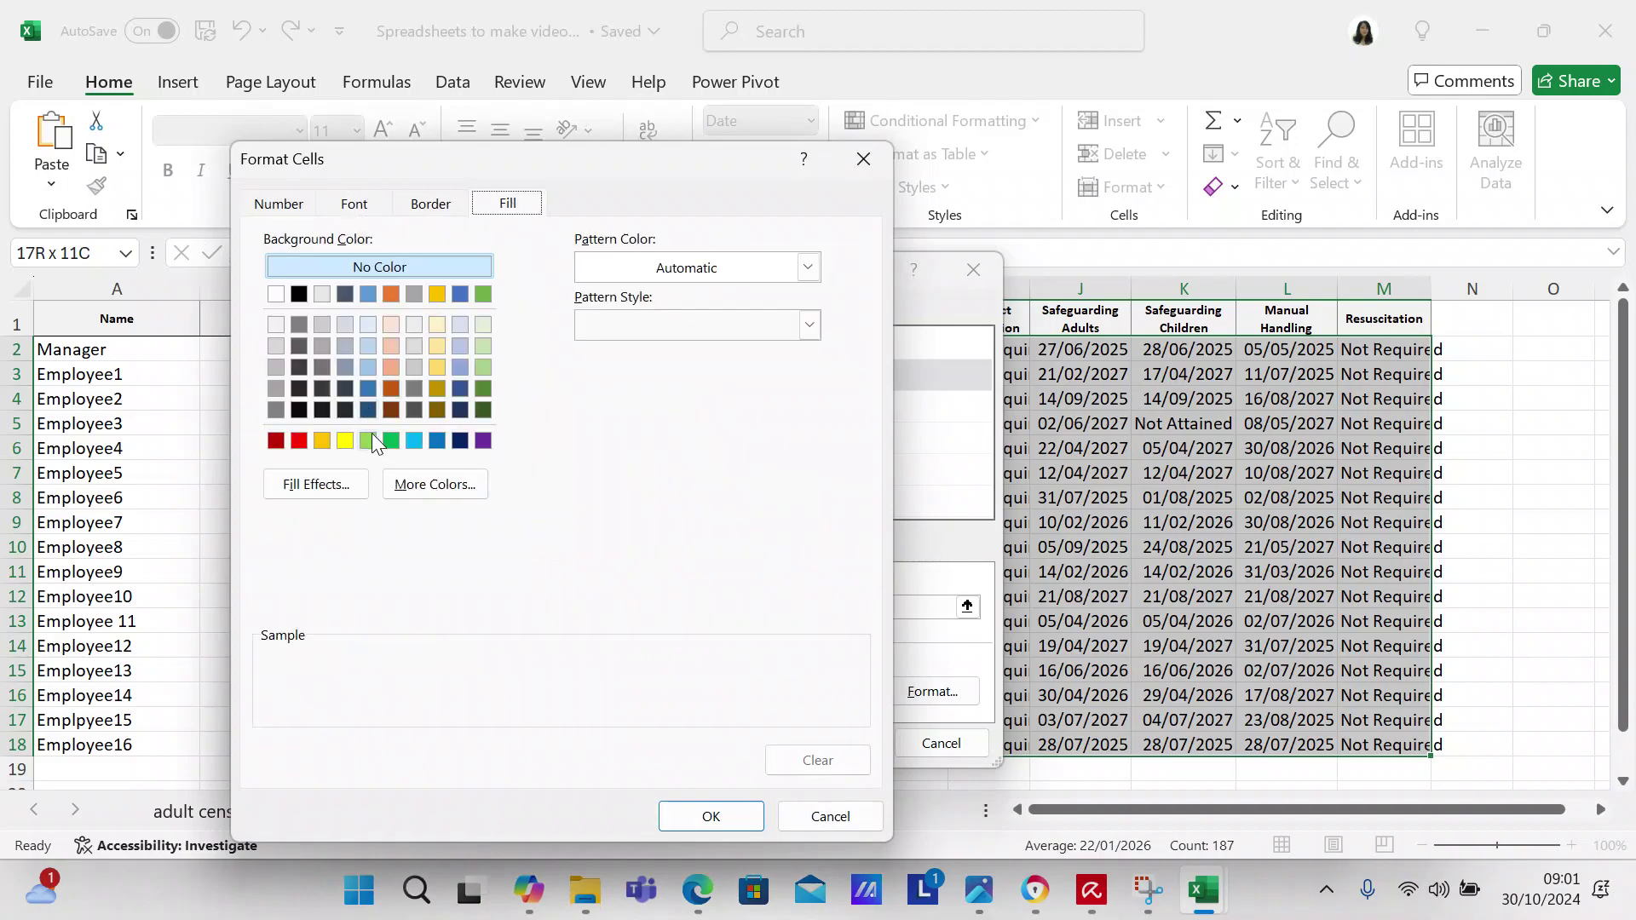
click(390, 439)
click(687, 816)
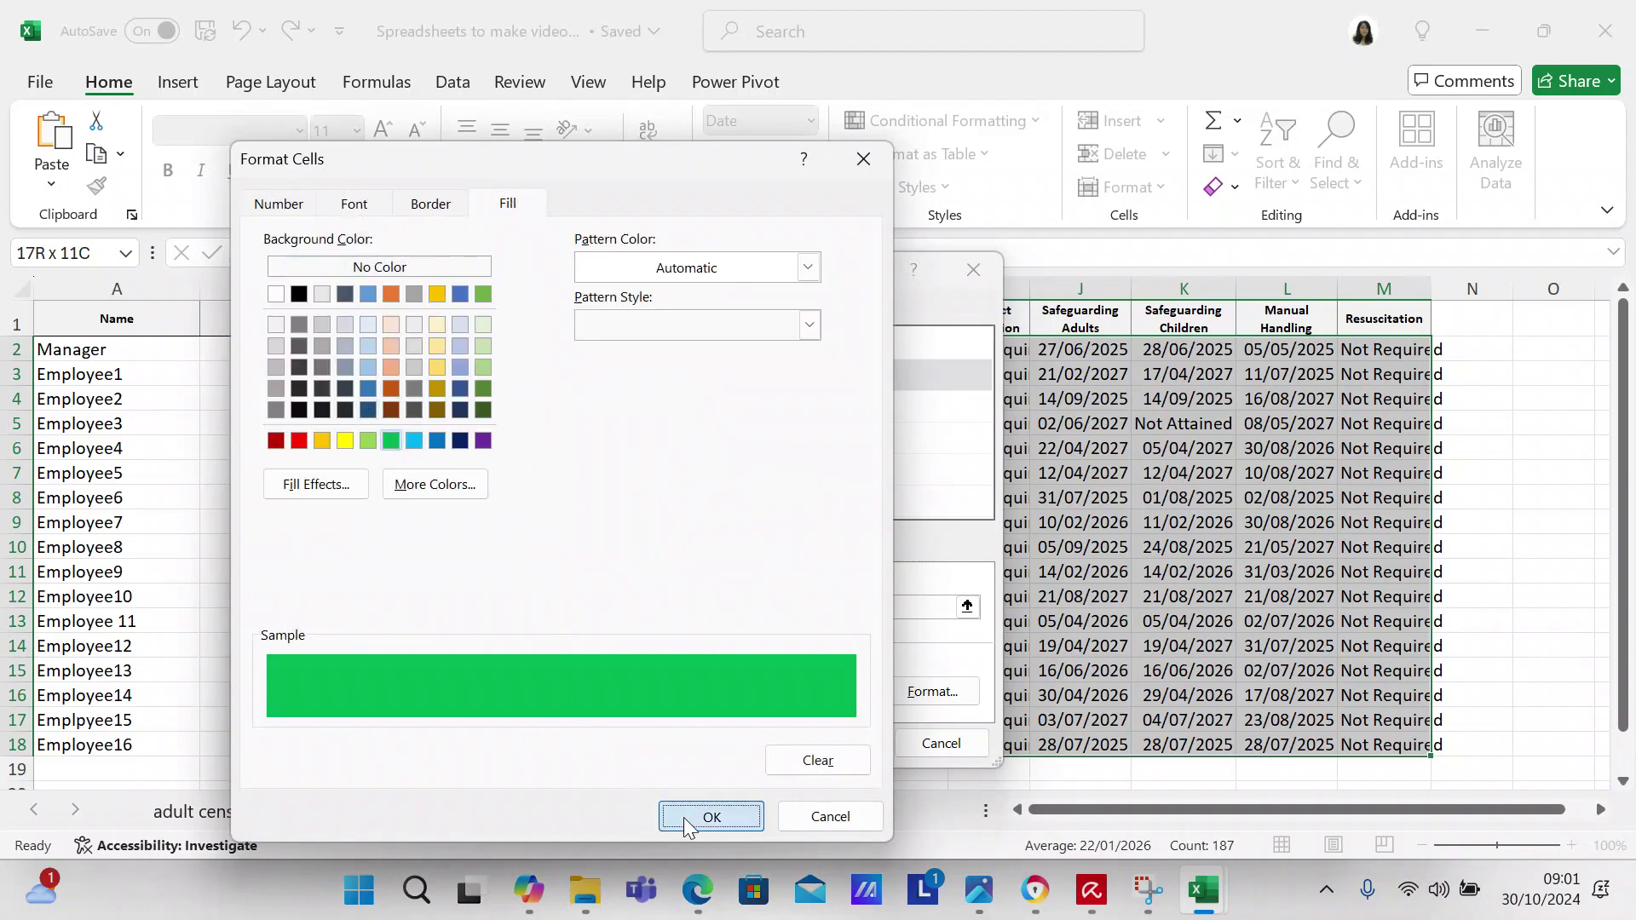
click(815, 746)
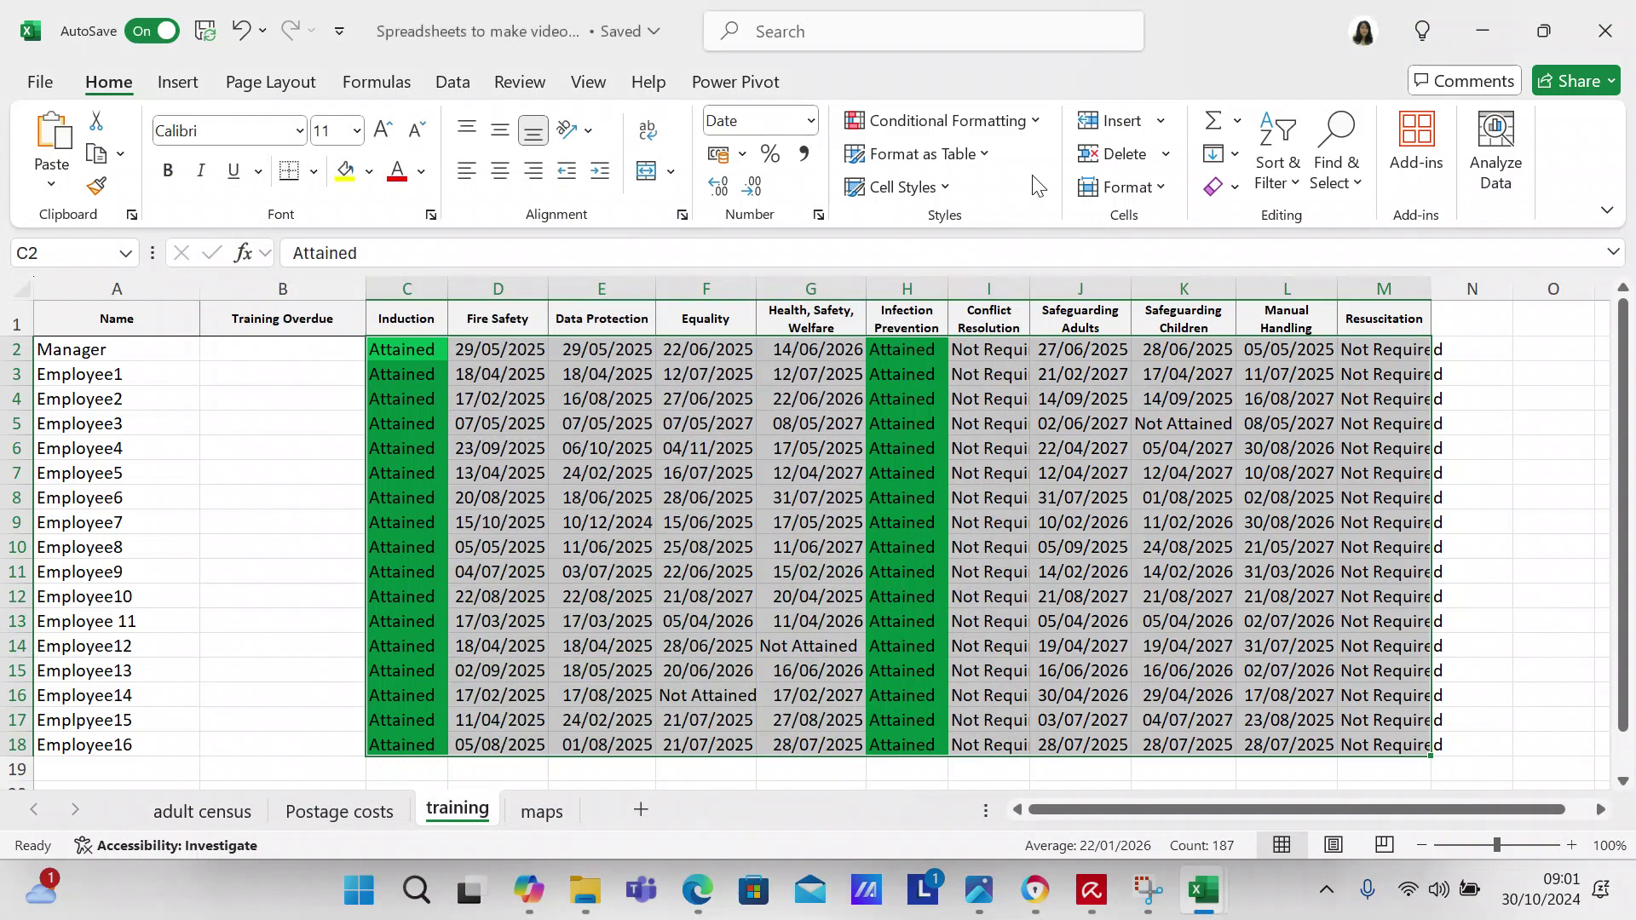
Create another conditional formatting rule on the same range for cell values equal to Not Attained
click(1034, 121)
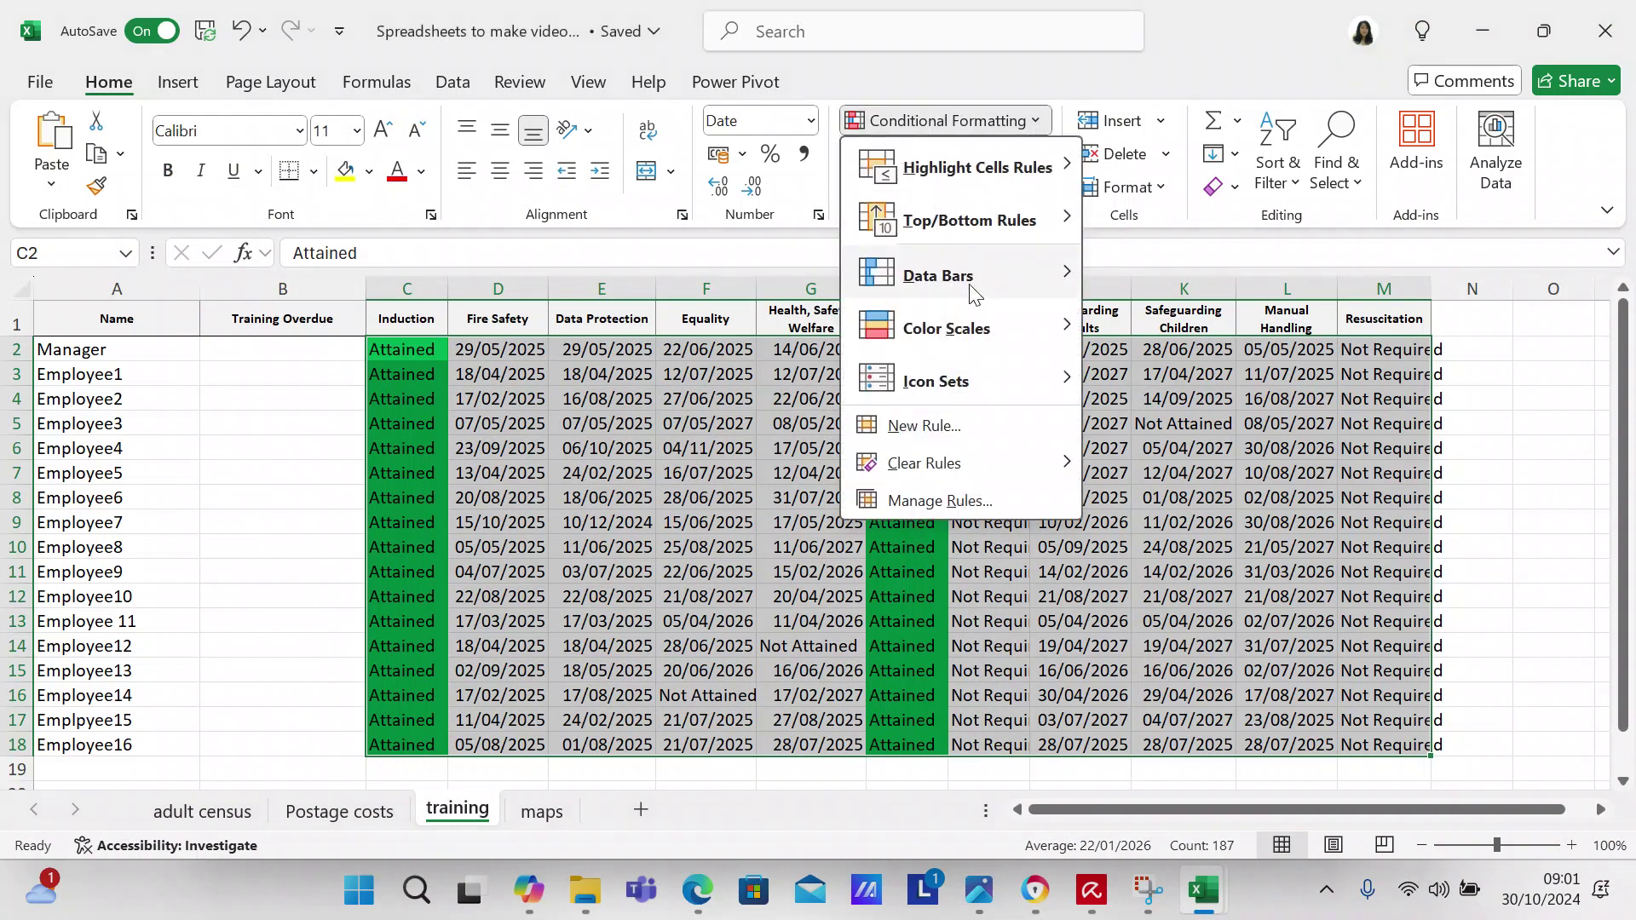
click(929, 424)
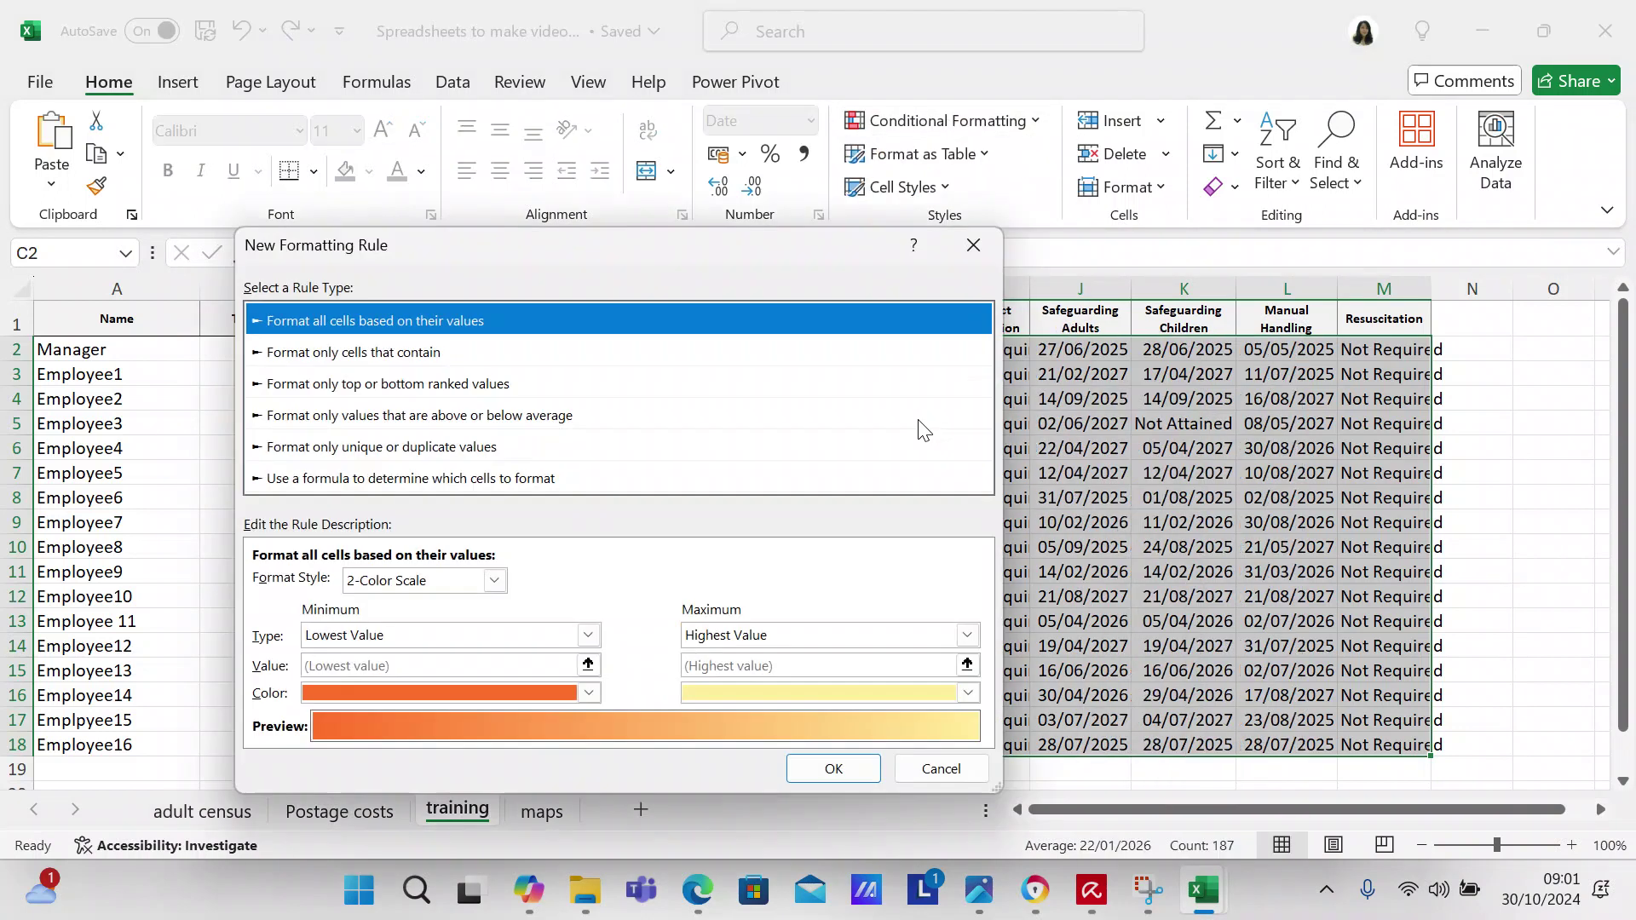
click(432, 356)
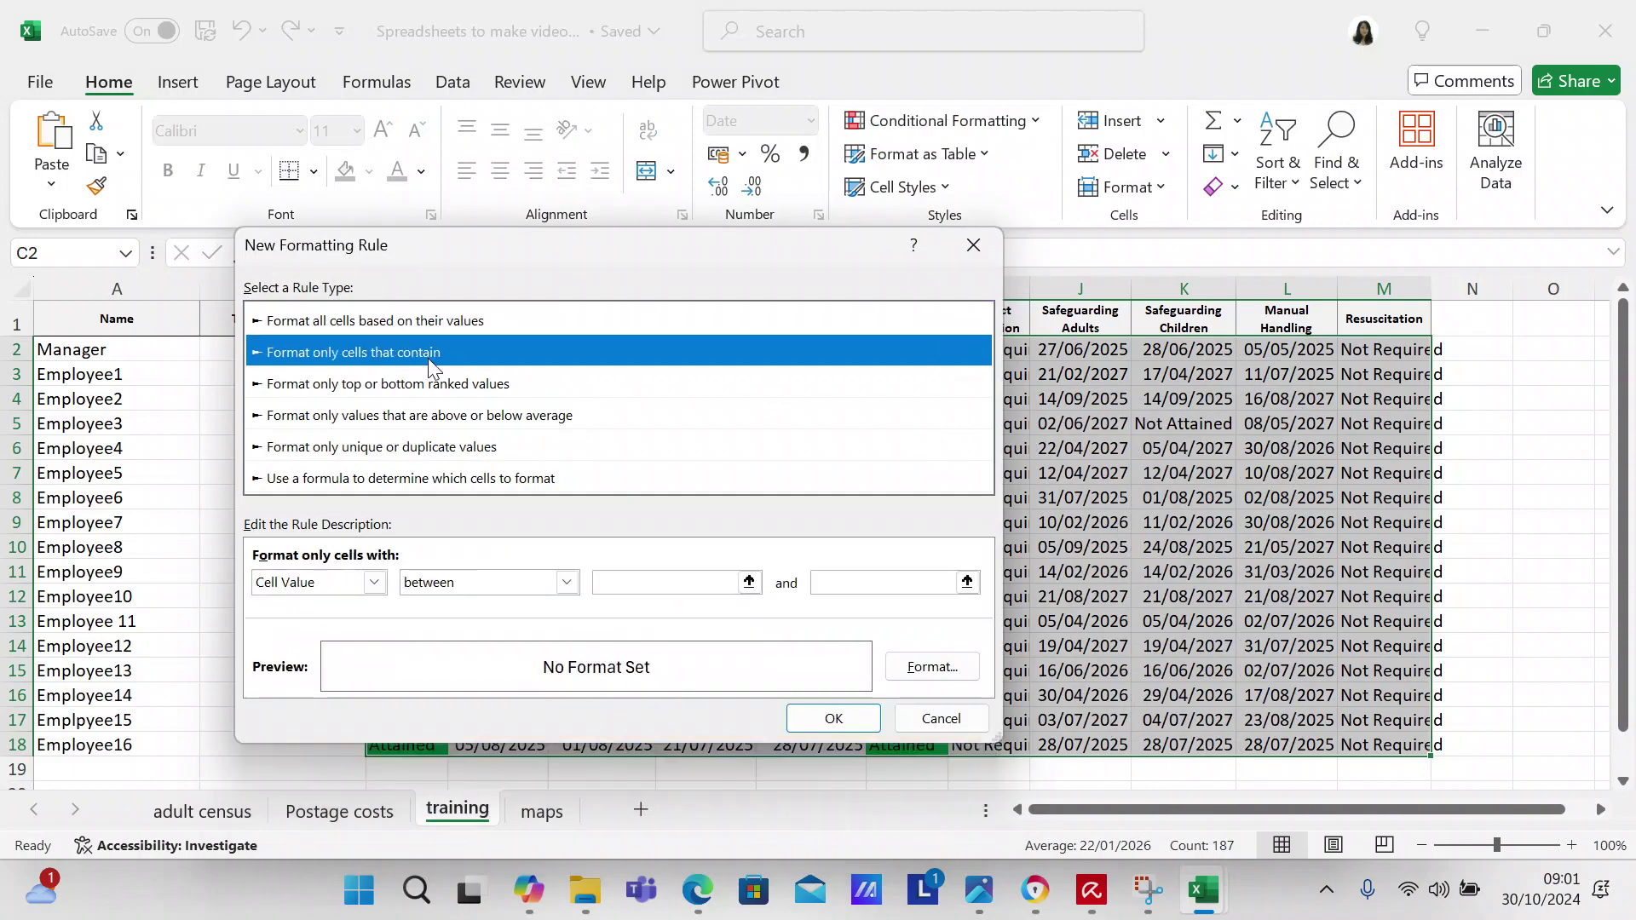
click(566, 581)
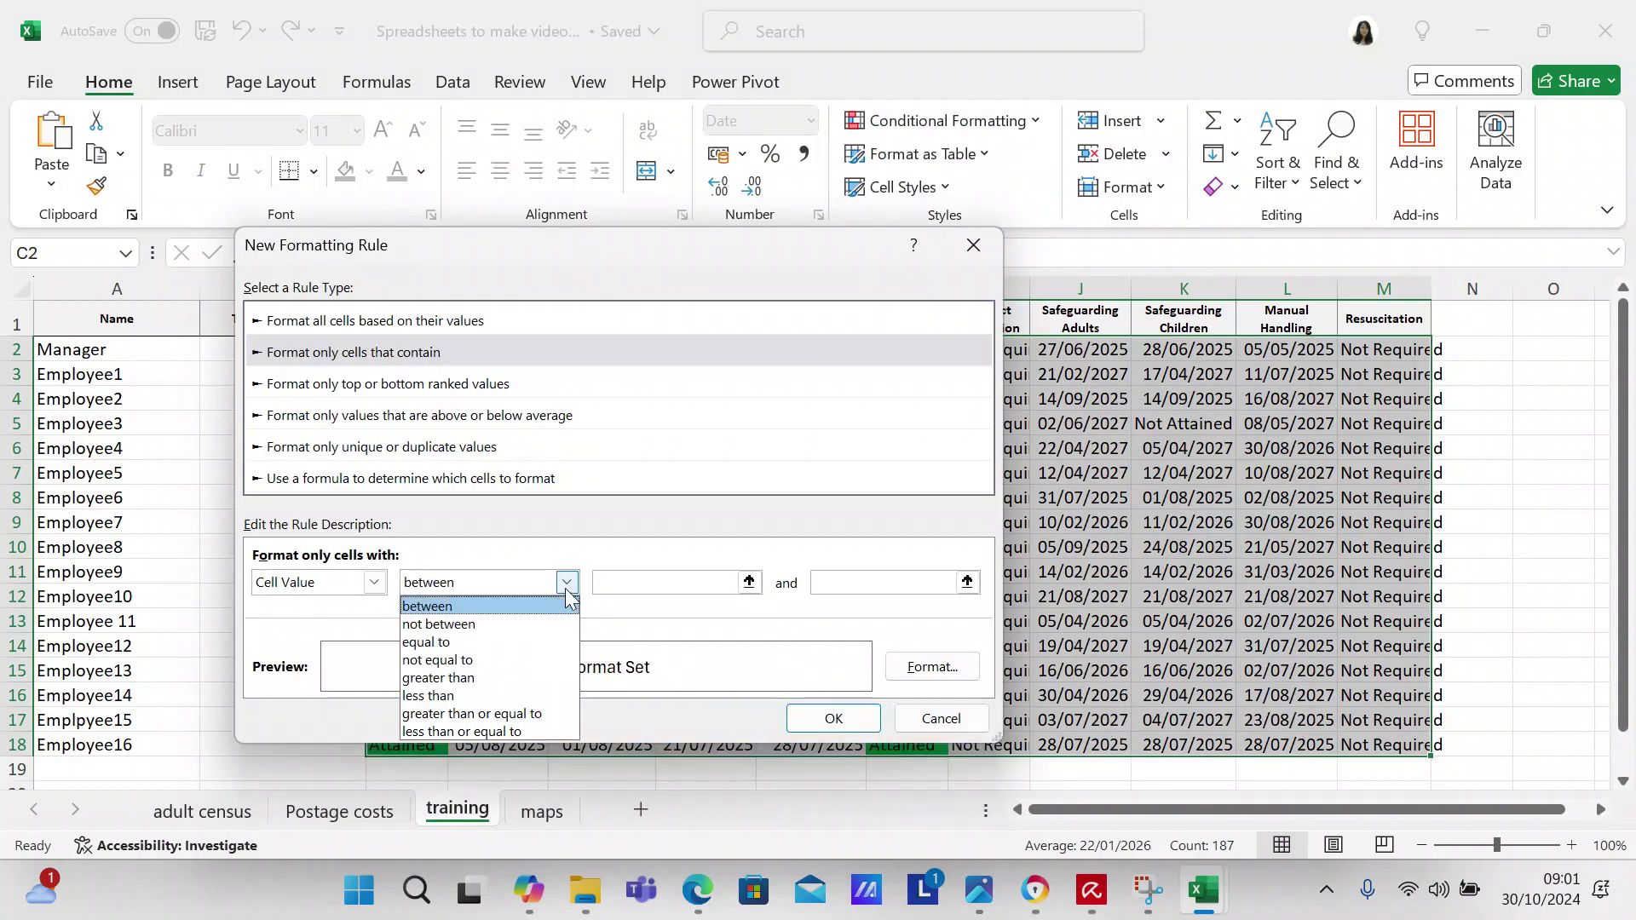
click(487, 643)
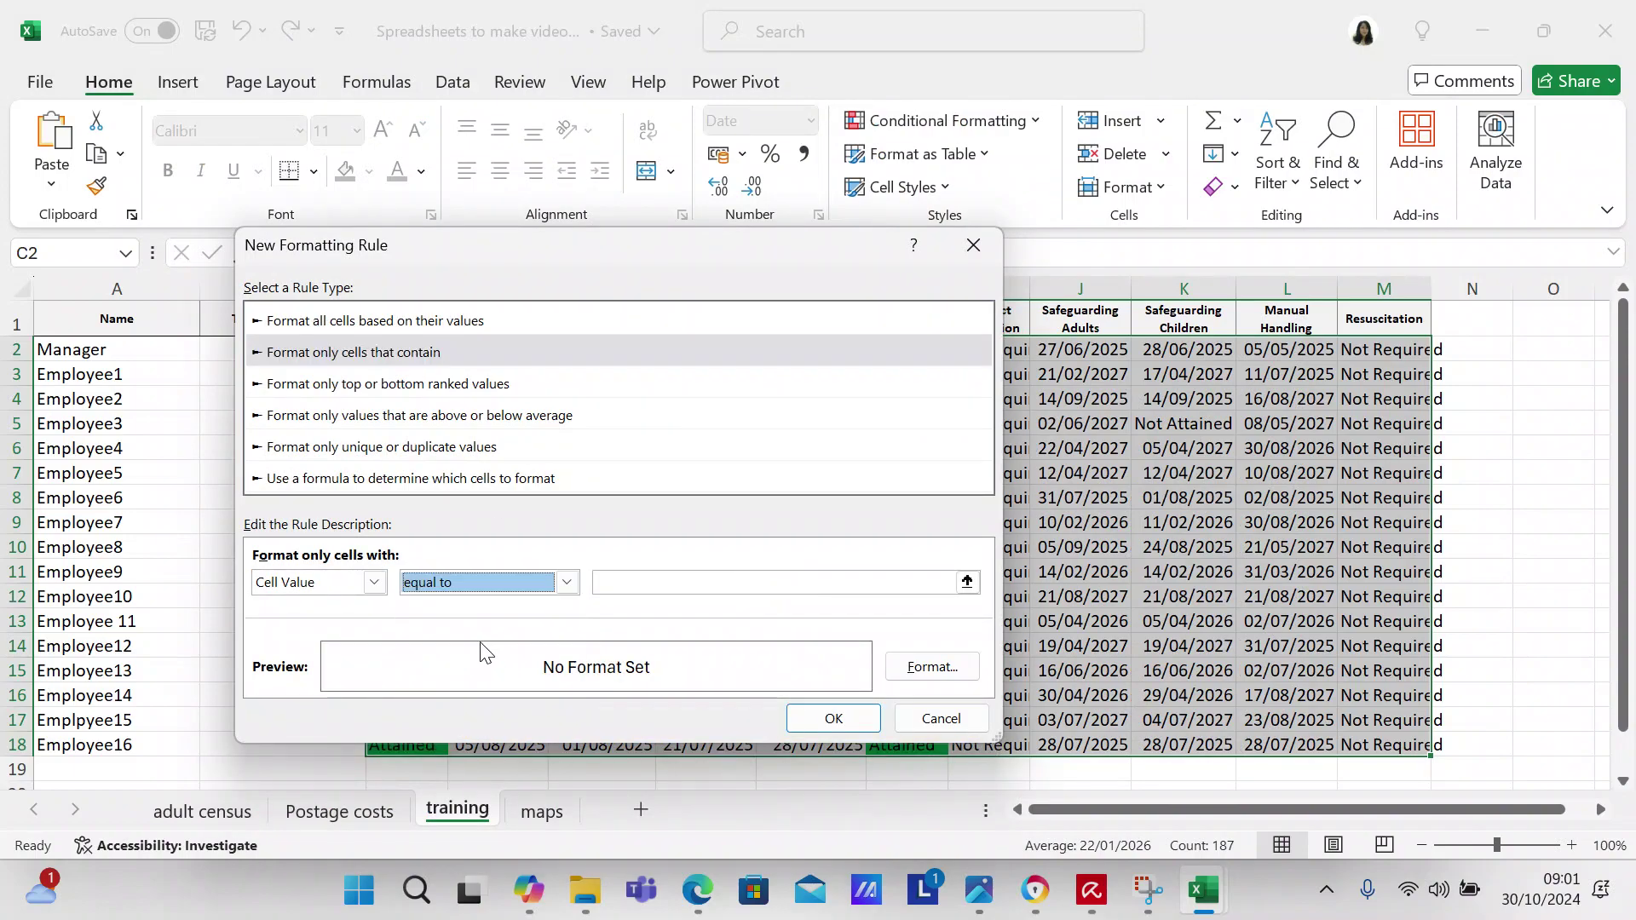
click(677, 583)
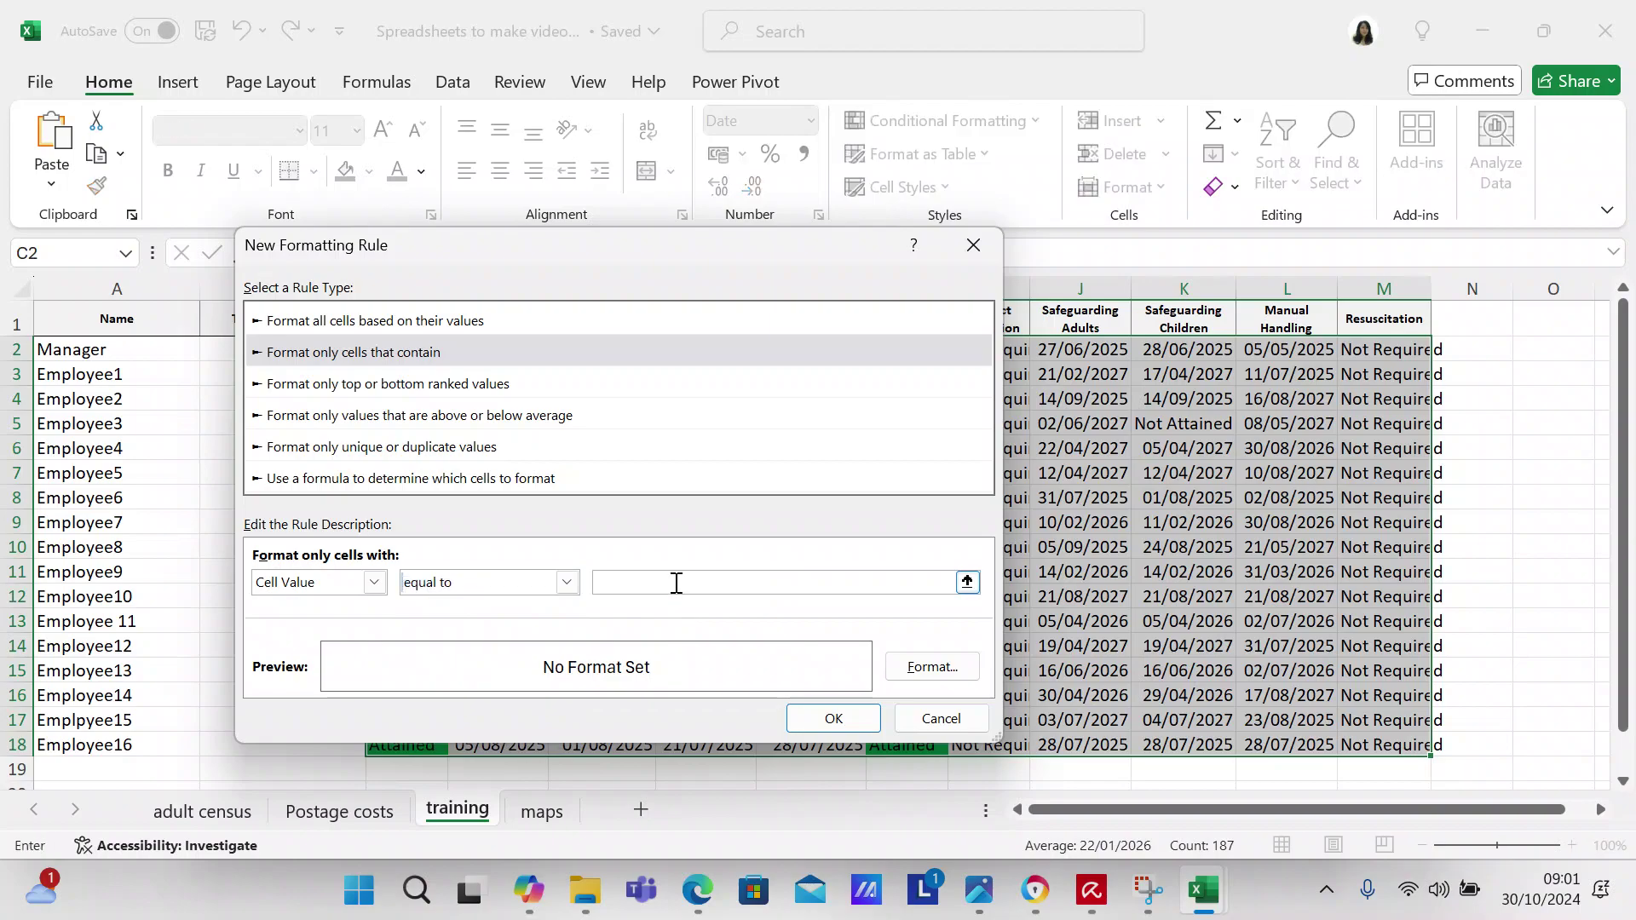
text(Not Attained)
Give the Not Attained rule a bright red fill and apply it
click(938, 668)
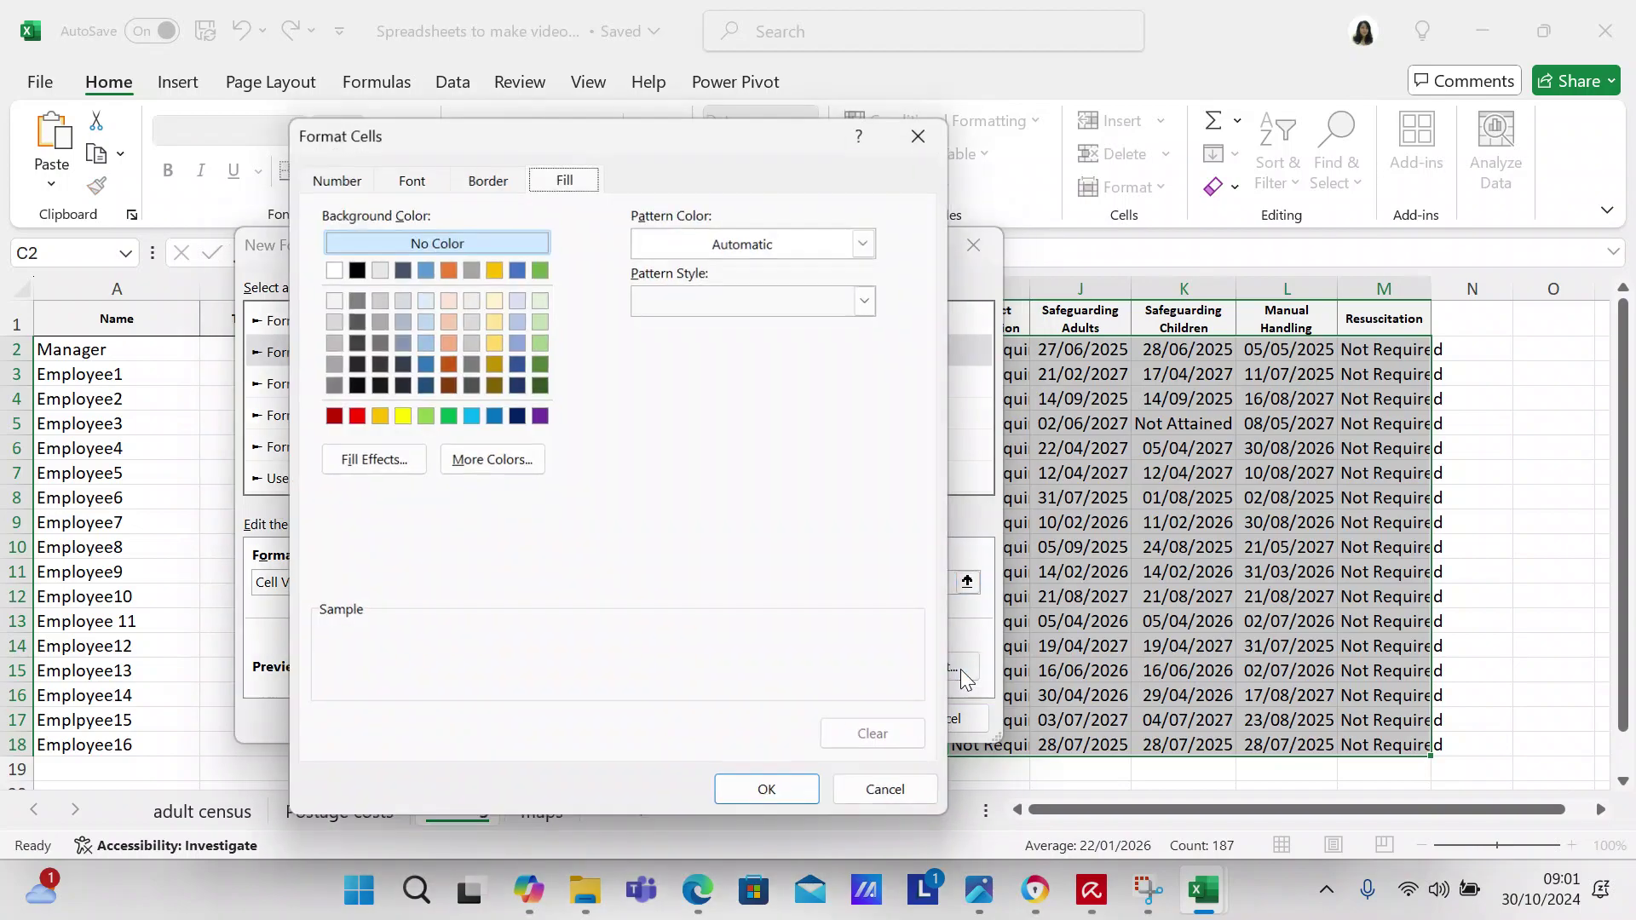
click(356, 416)
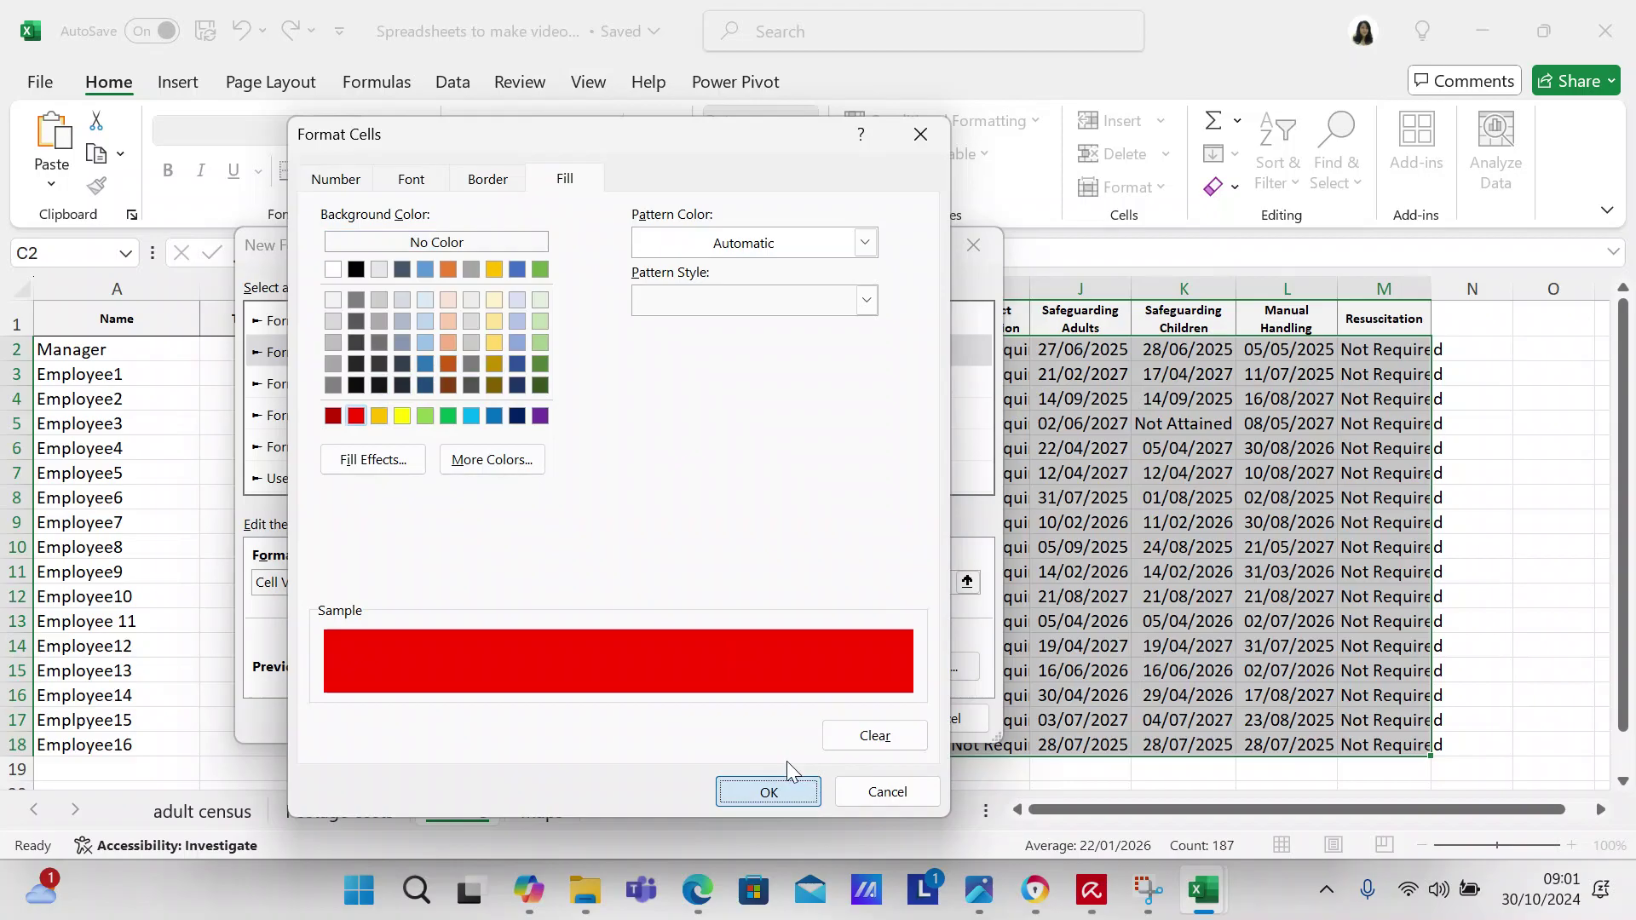
click(798, 788)
click(832, 724)
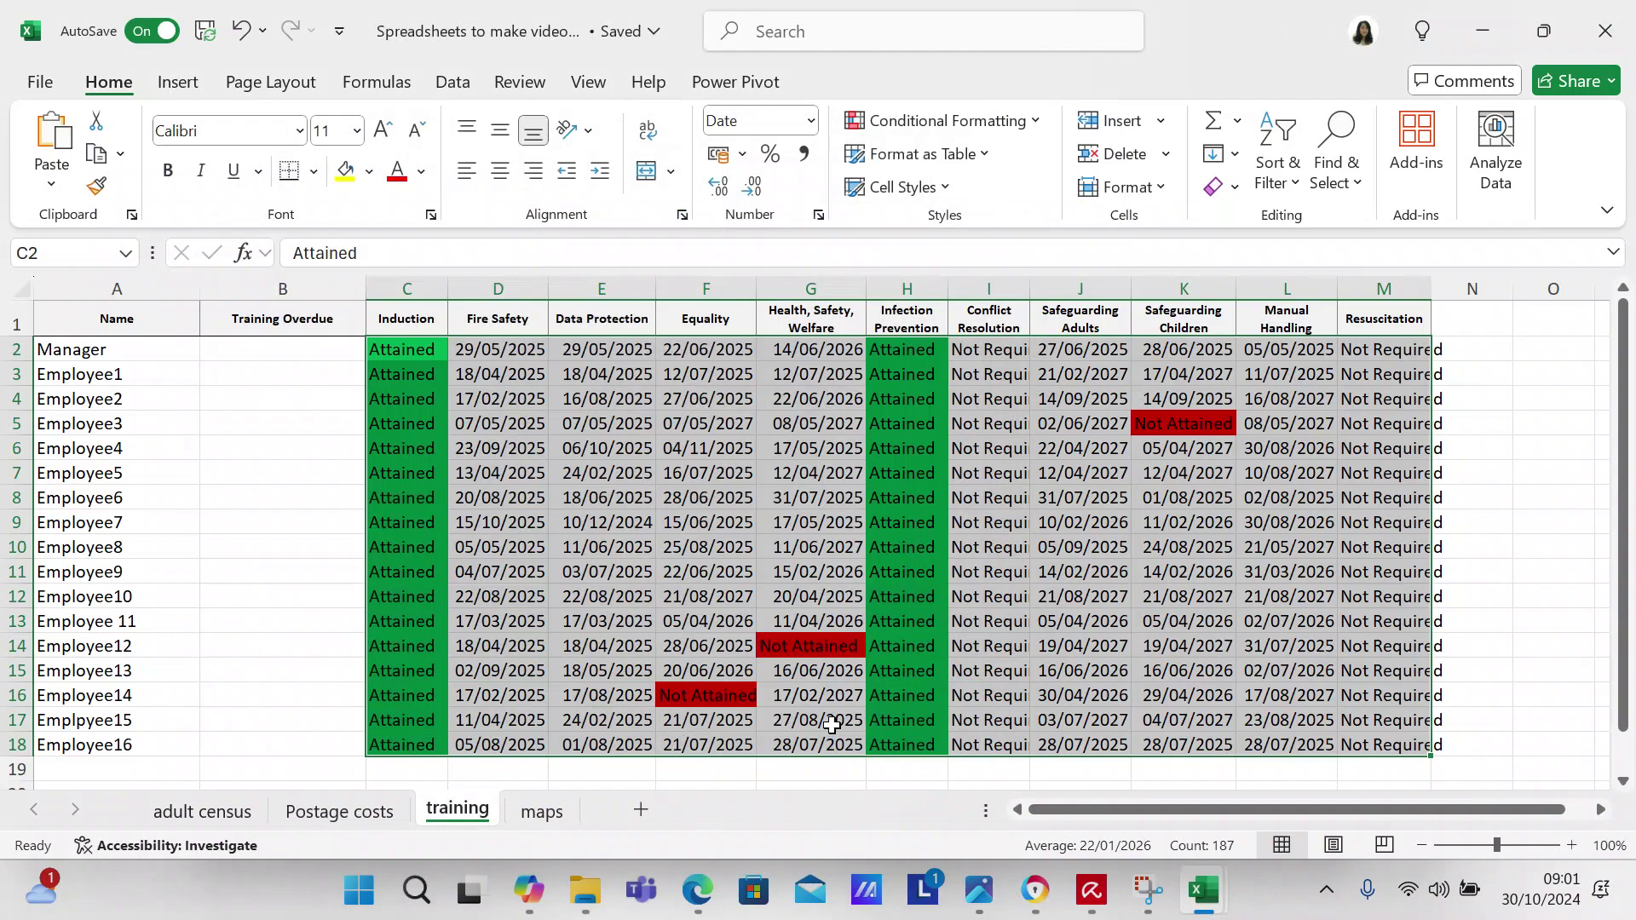
Create a conditional formatting rule on the same range for cell values equal to Not Required
click(1036, 120)
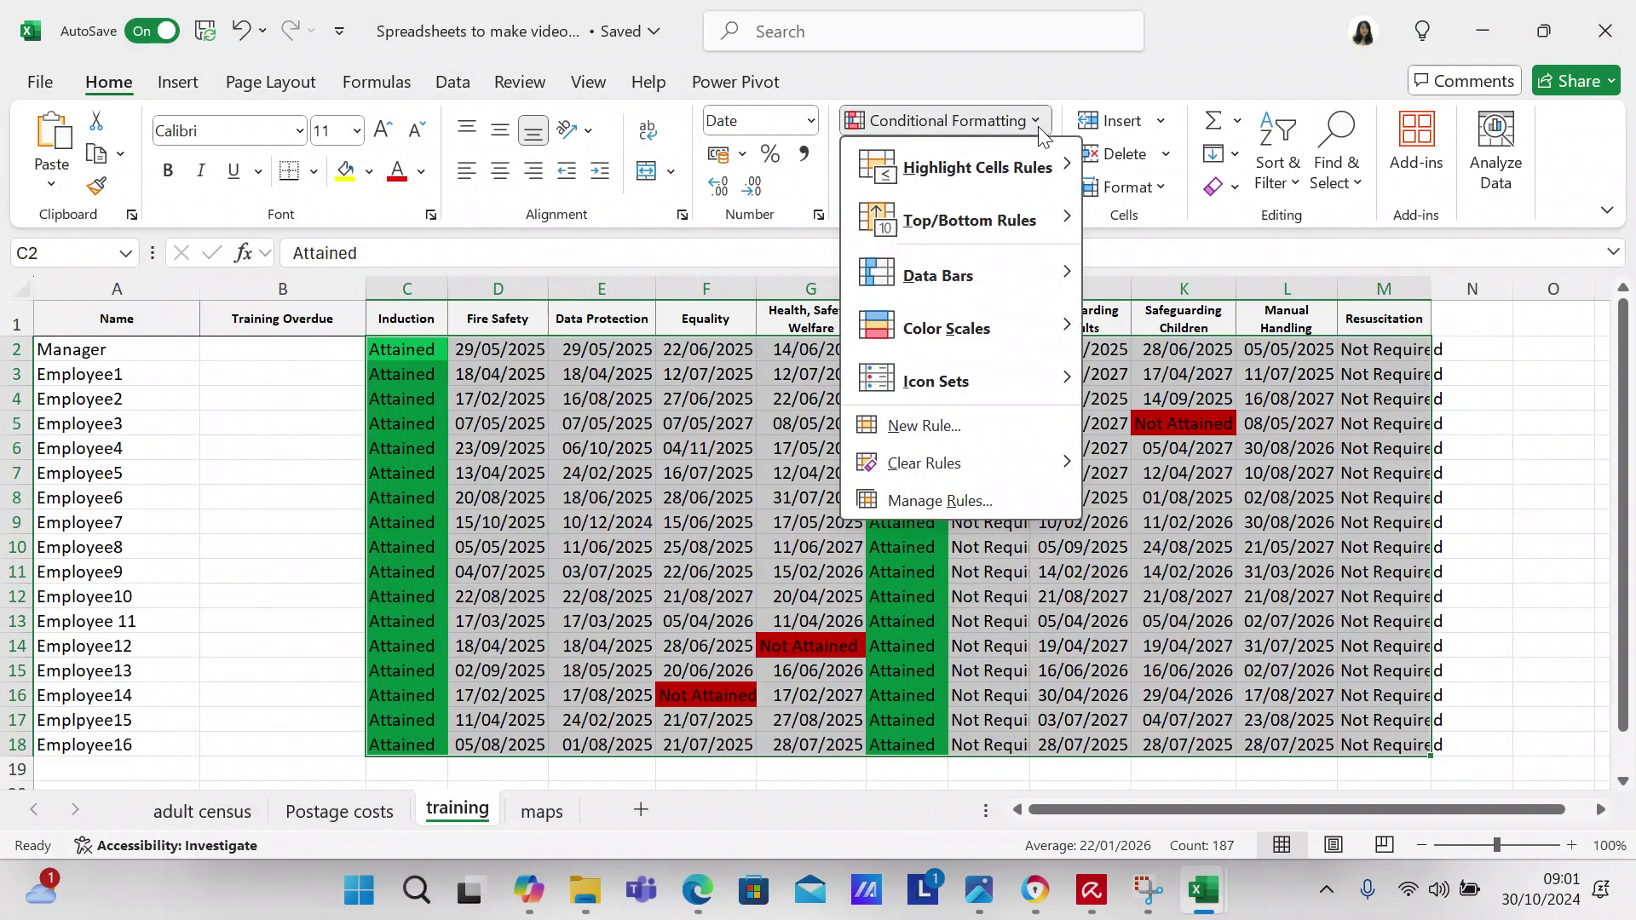
click(963, 428)
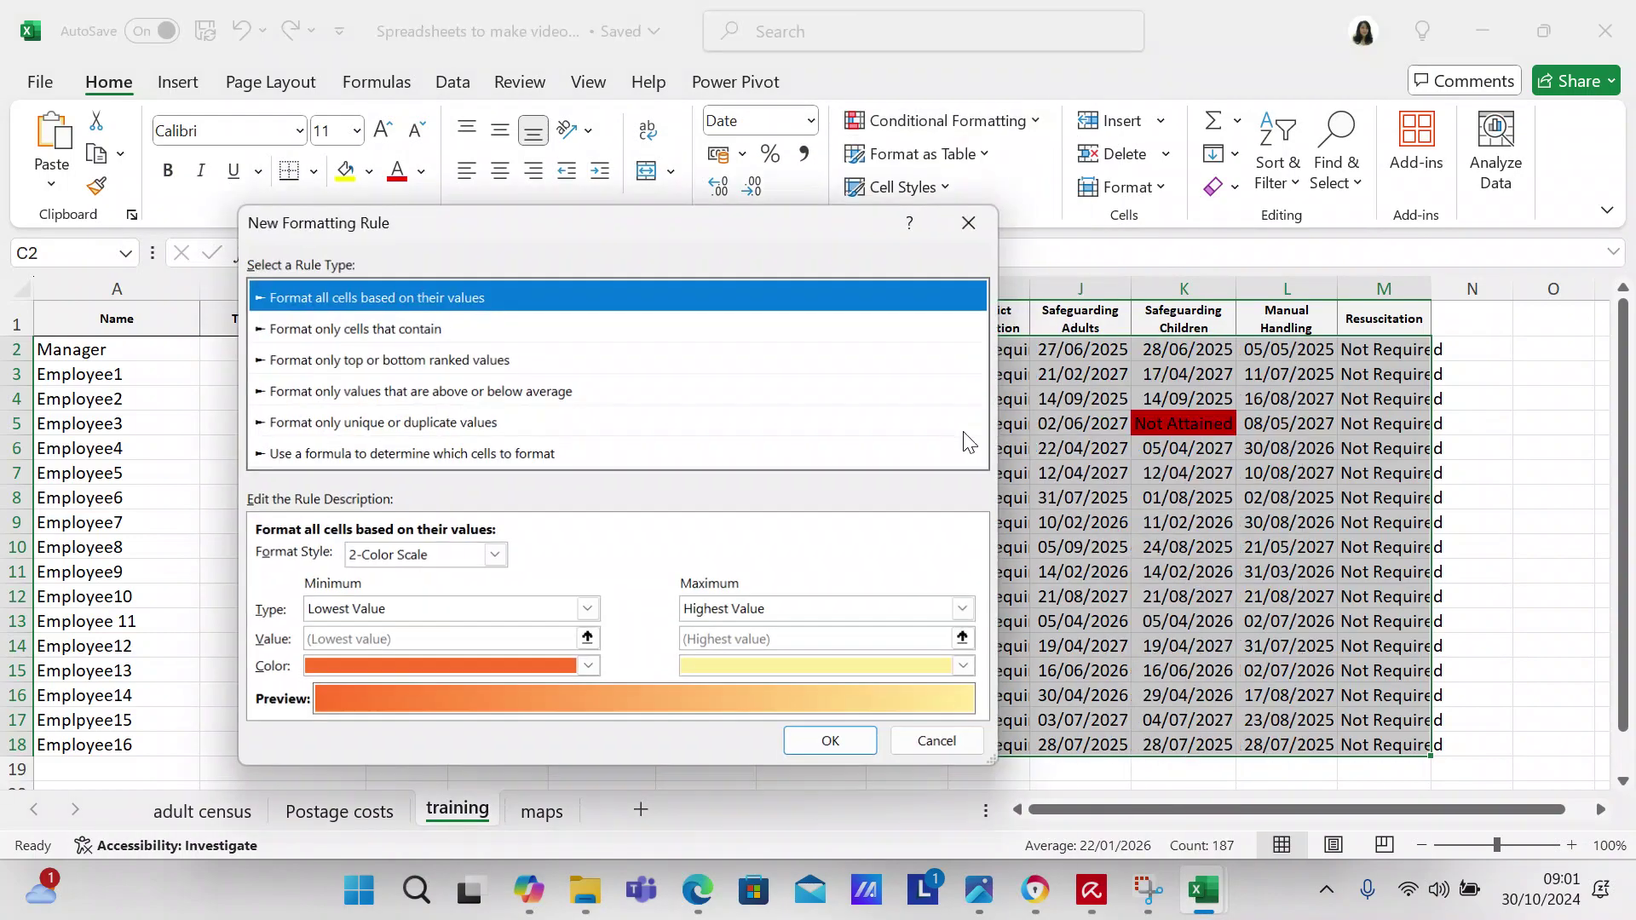
click(359, 333)
click(566, 558)
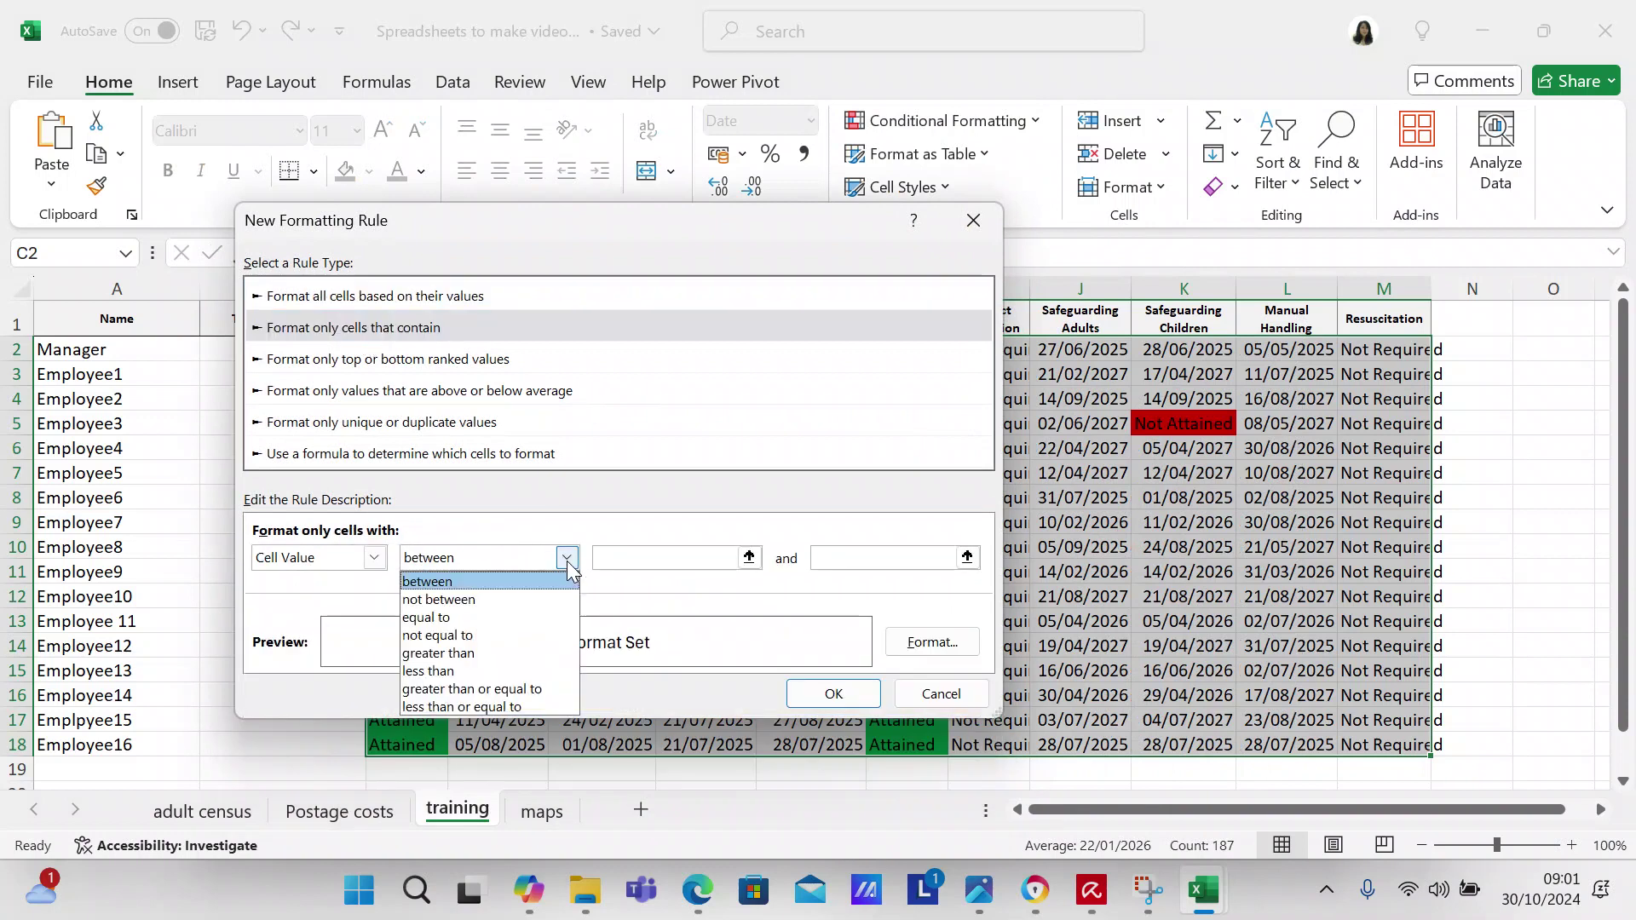
click(501, 617)
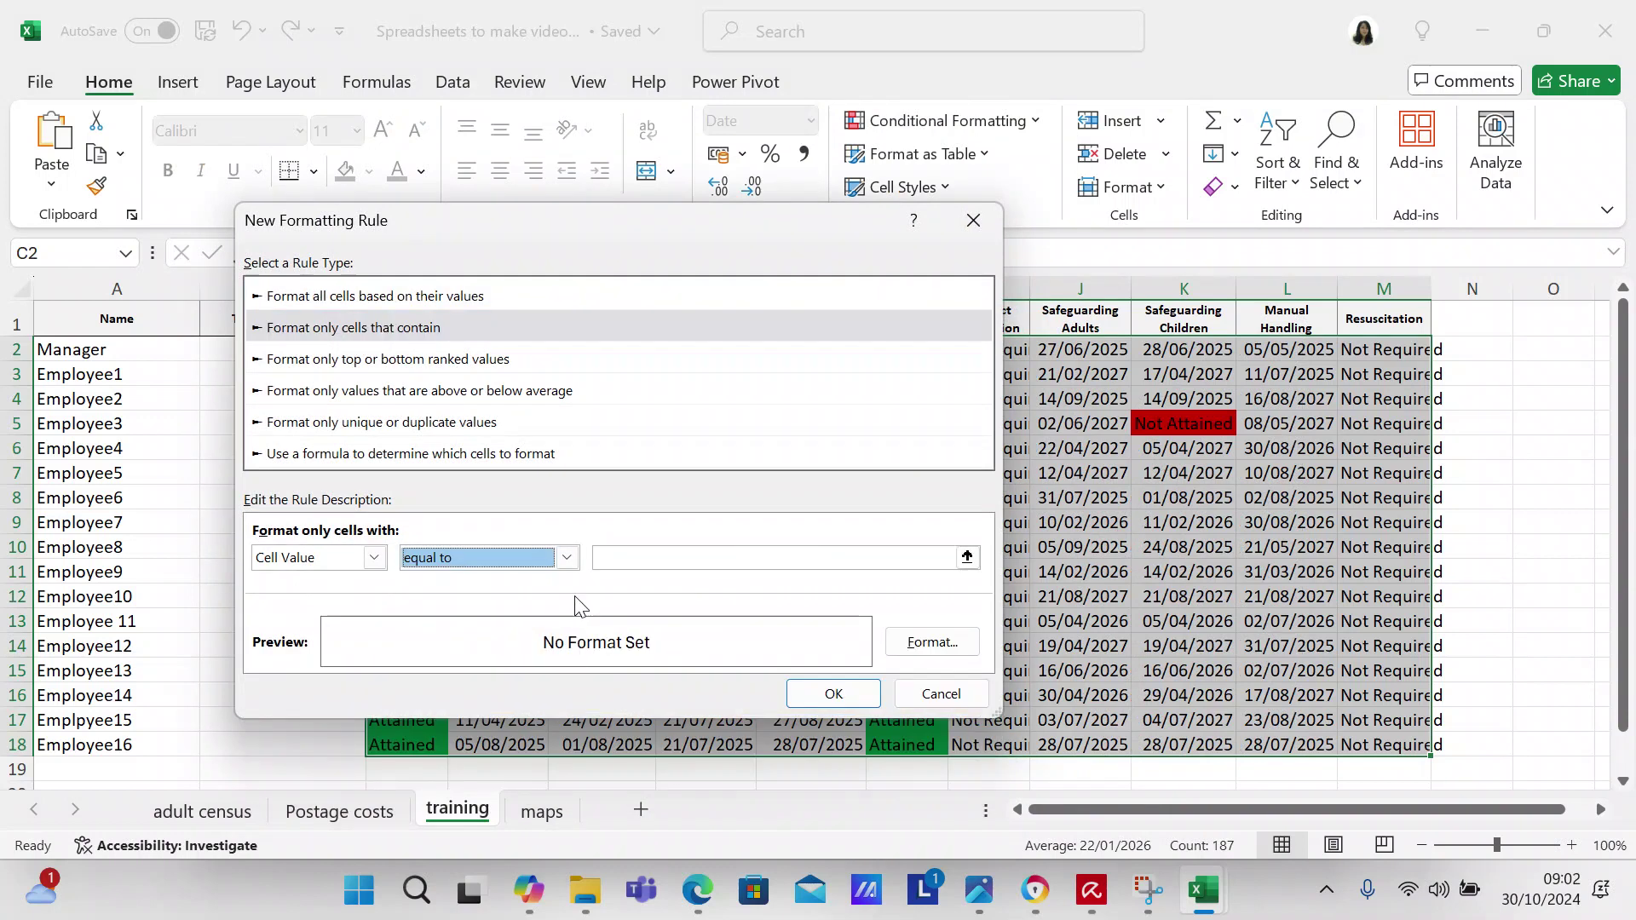
click(632, 559)
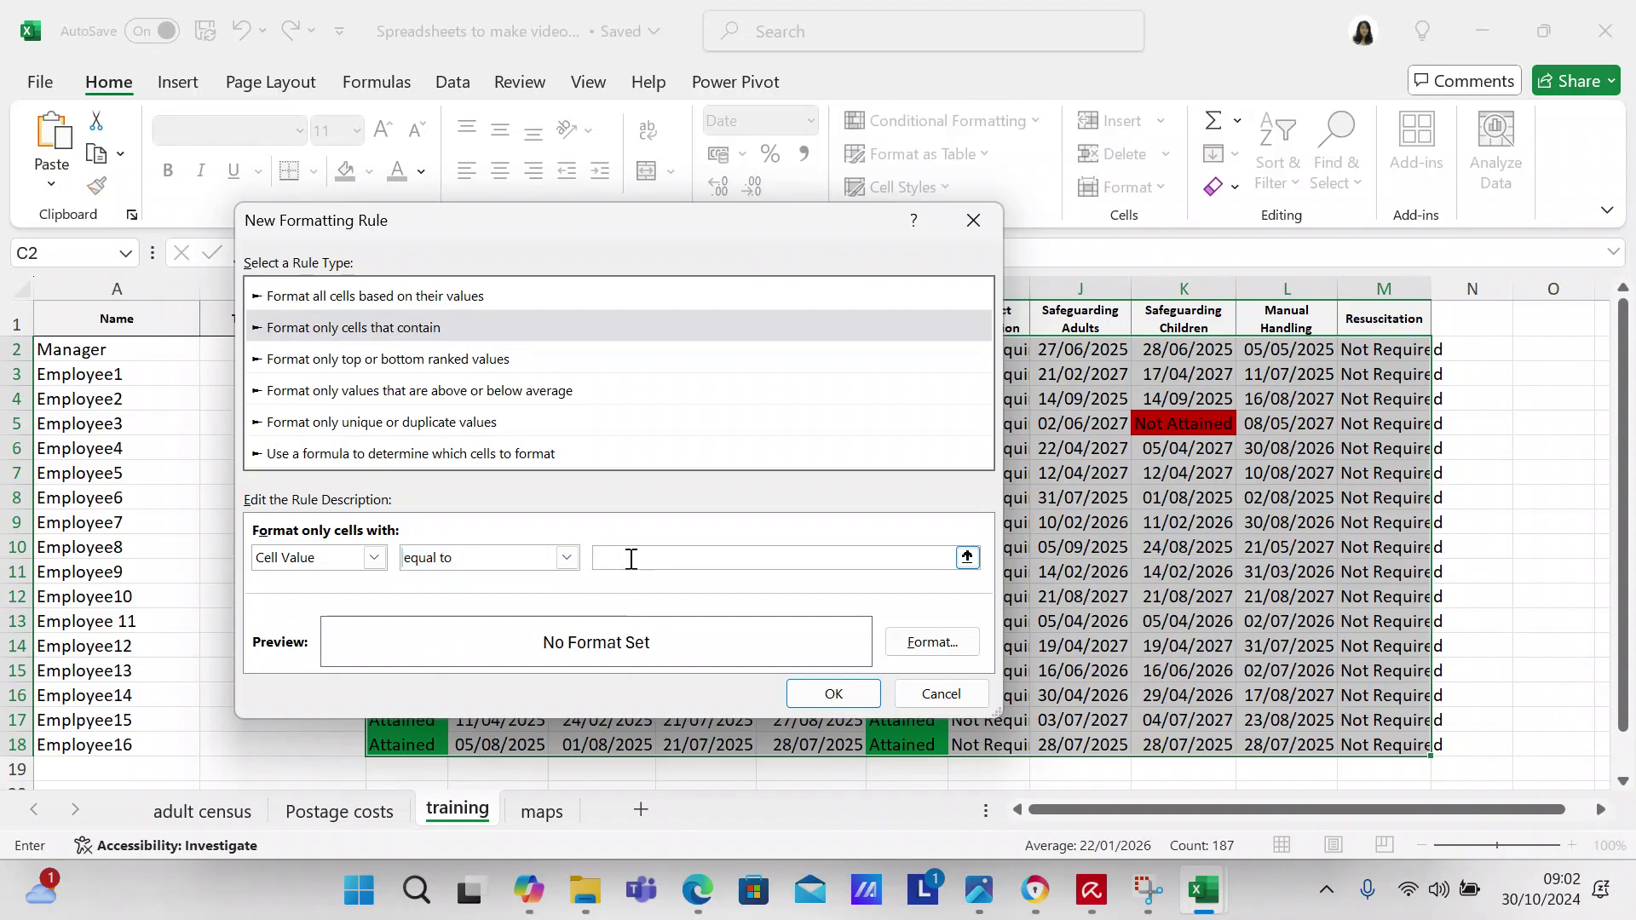
text(Not Foquirws)
key(BackSpace)
key(BackSpace)
key(BackSpace)
text(red)
click(630, 559)
key(BackSpace)
text(R)
Give the Not Required rule a light grey fill and apply it
click(904, 652)
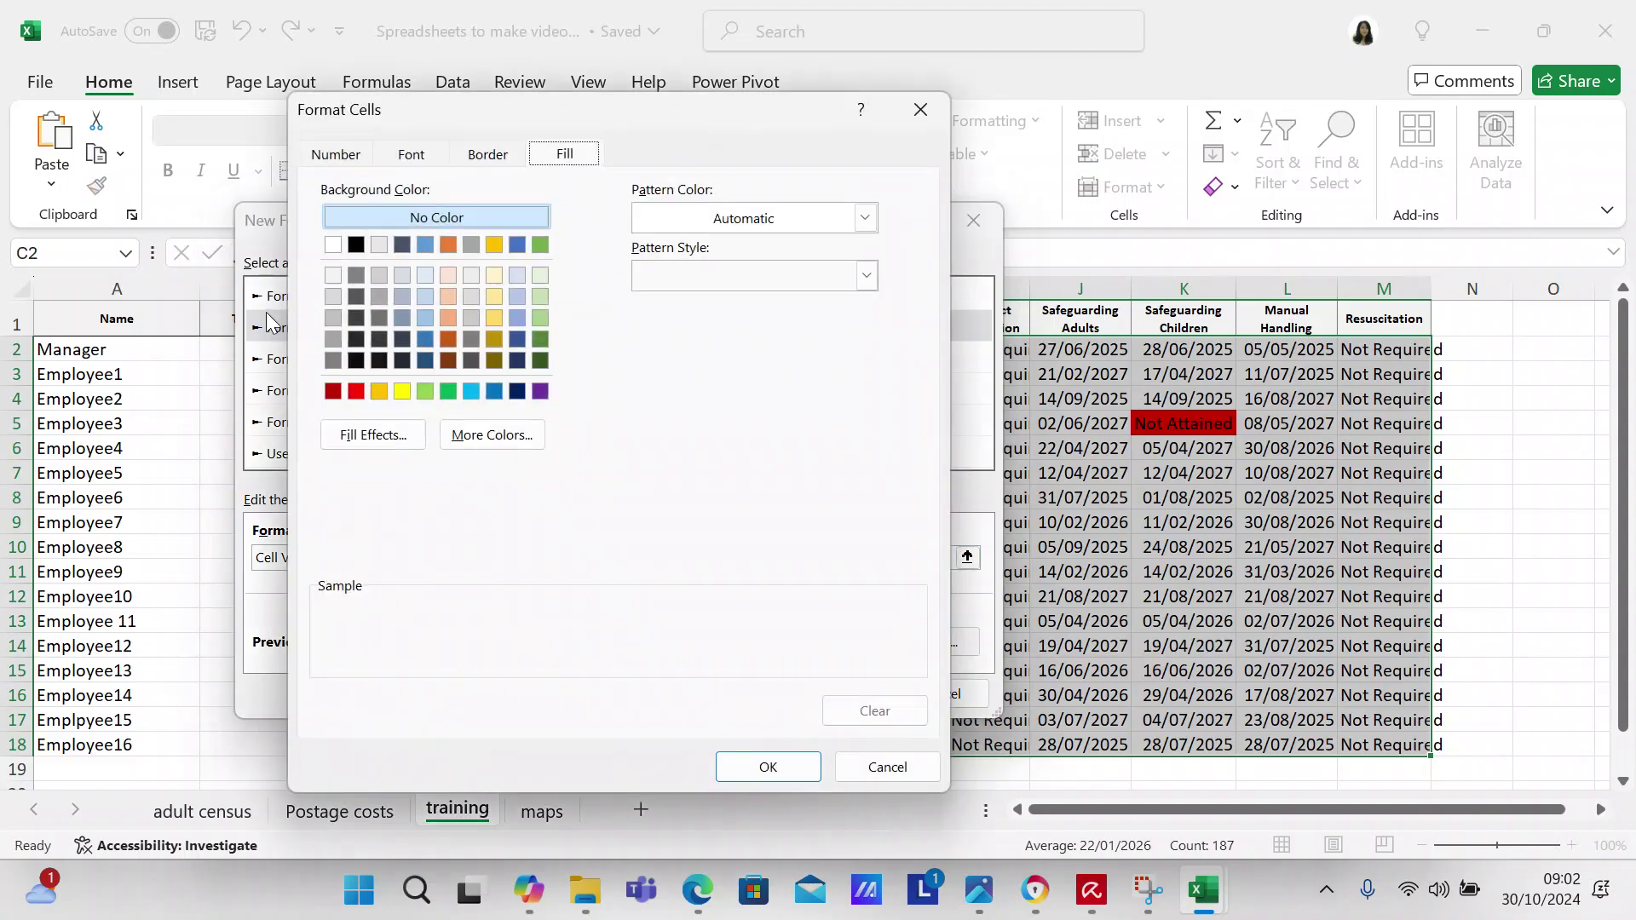
click(330, 296)
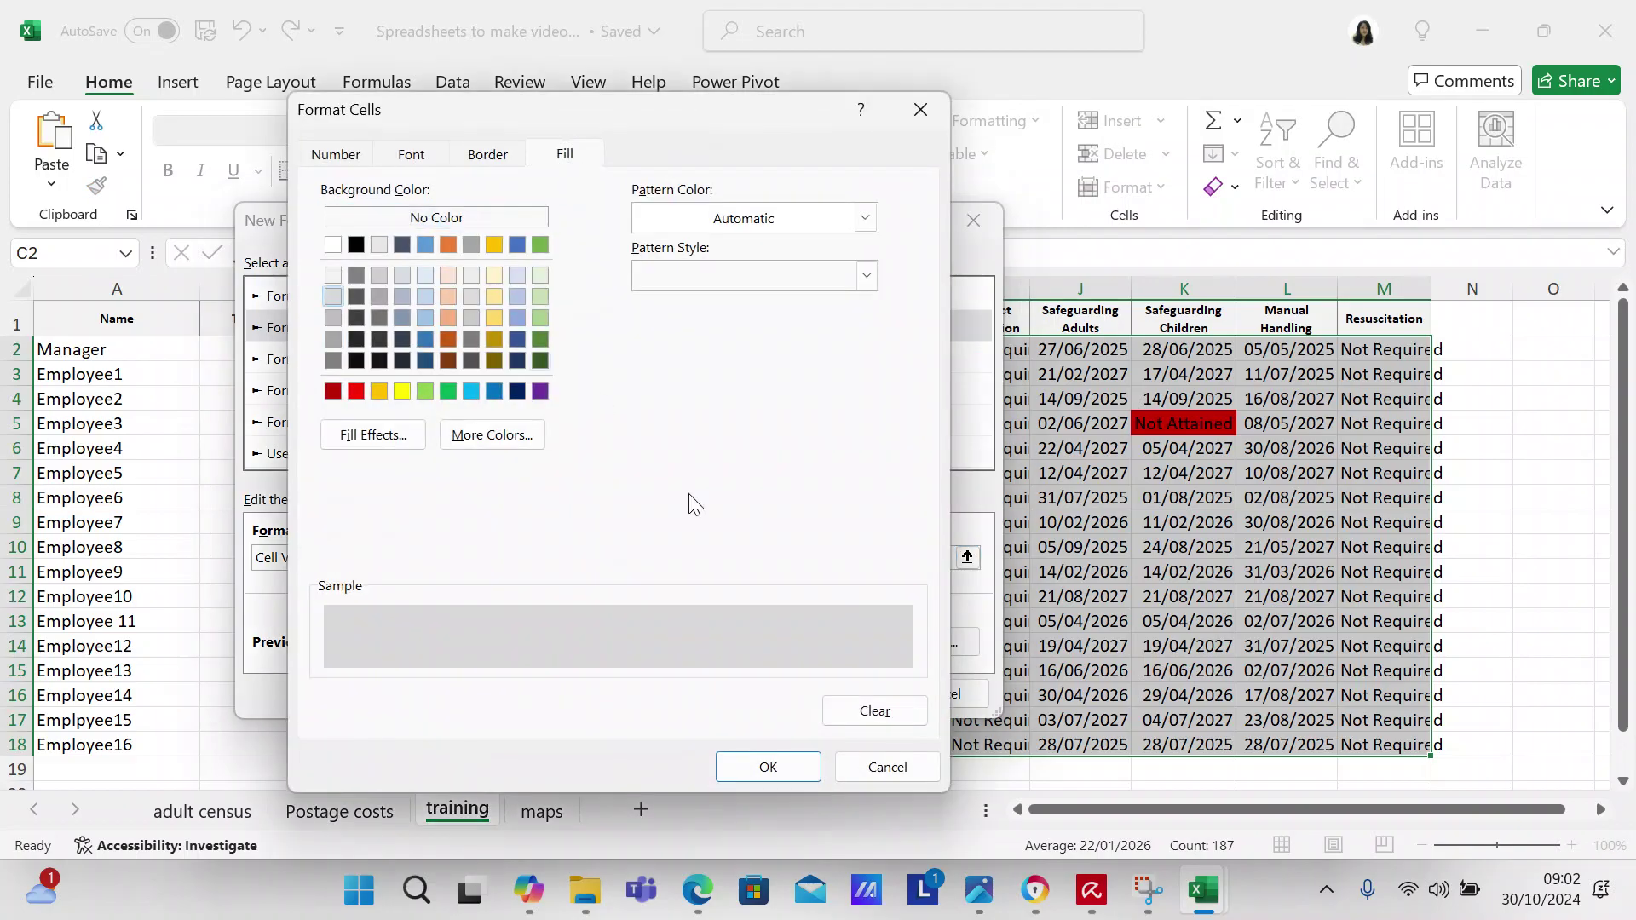
click(754, 769)
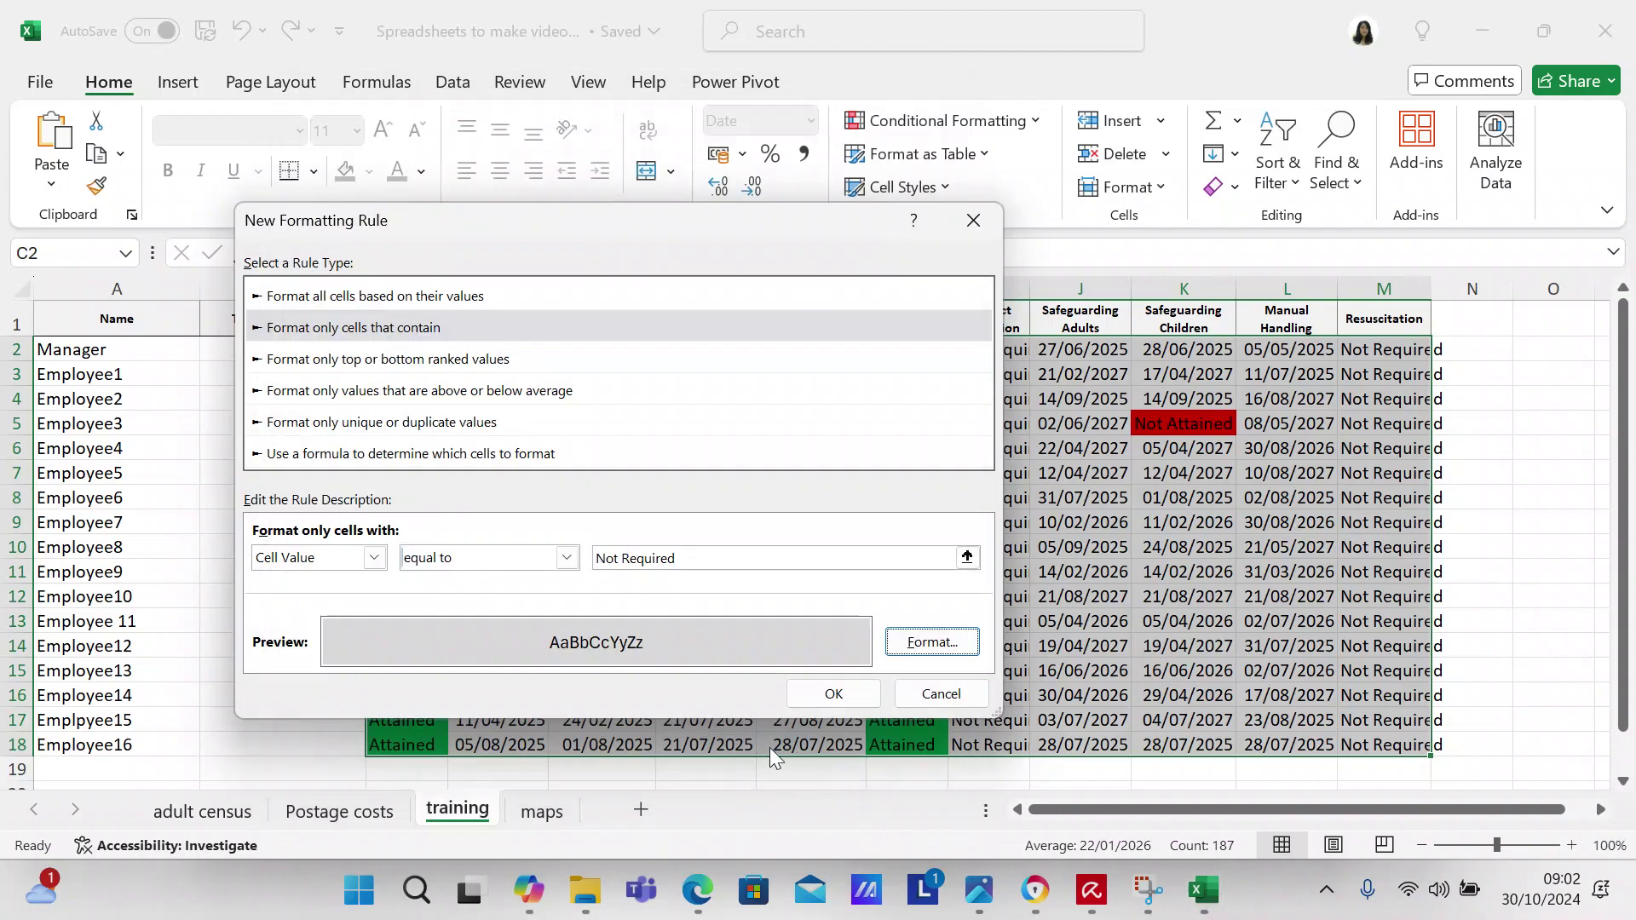
click(825, 703)
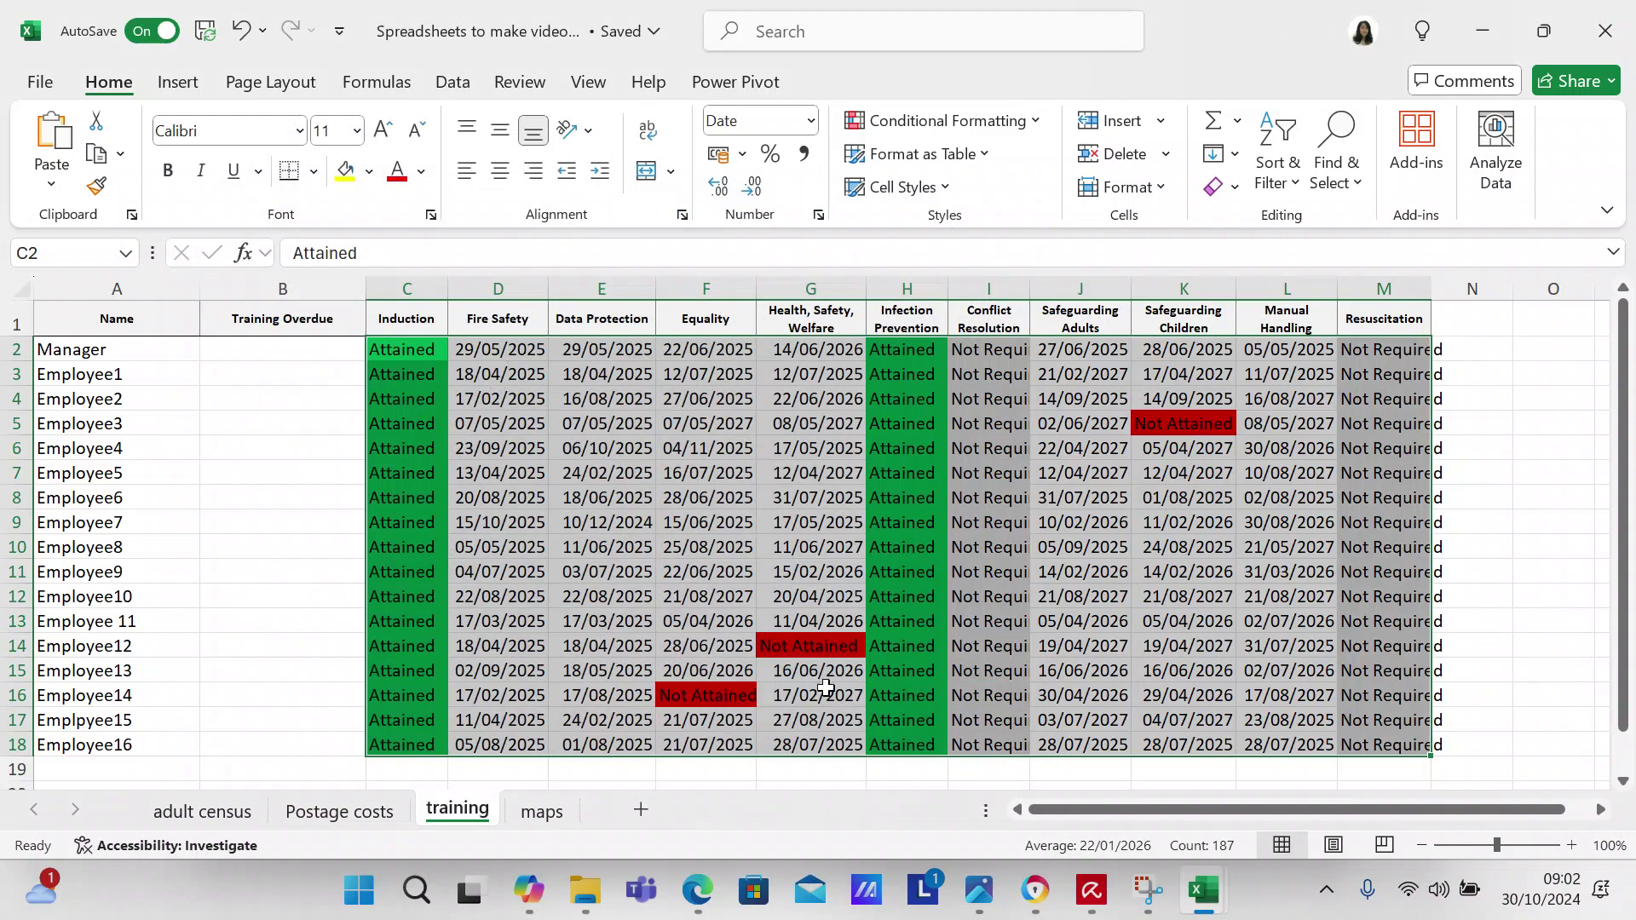
Create a formula-based conditional formatting rule on the same range using =c2<= today()+90
click(1033, 121)
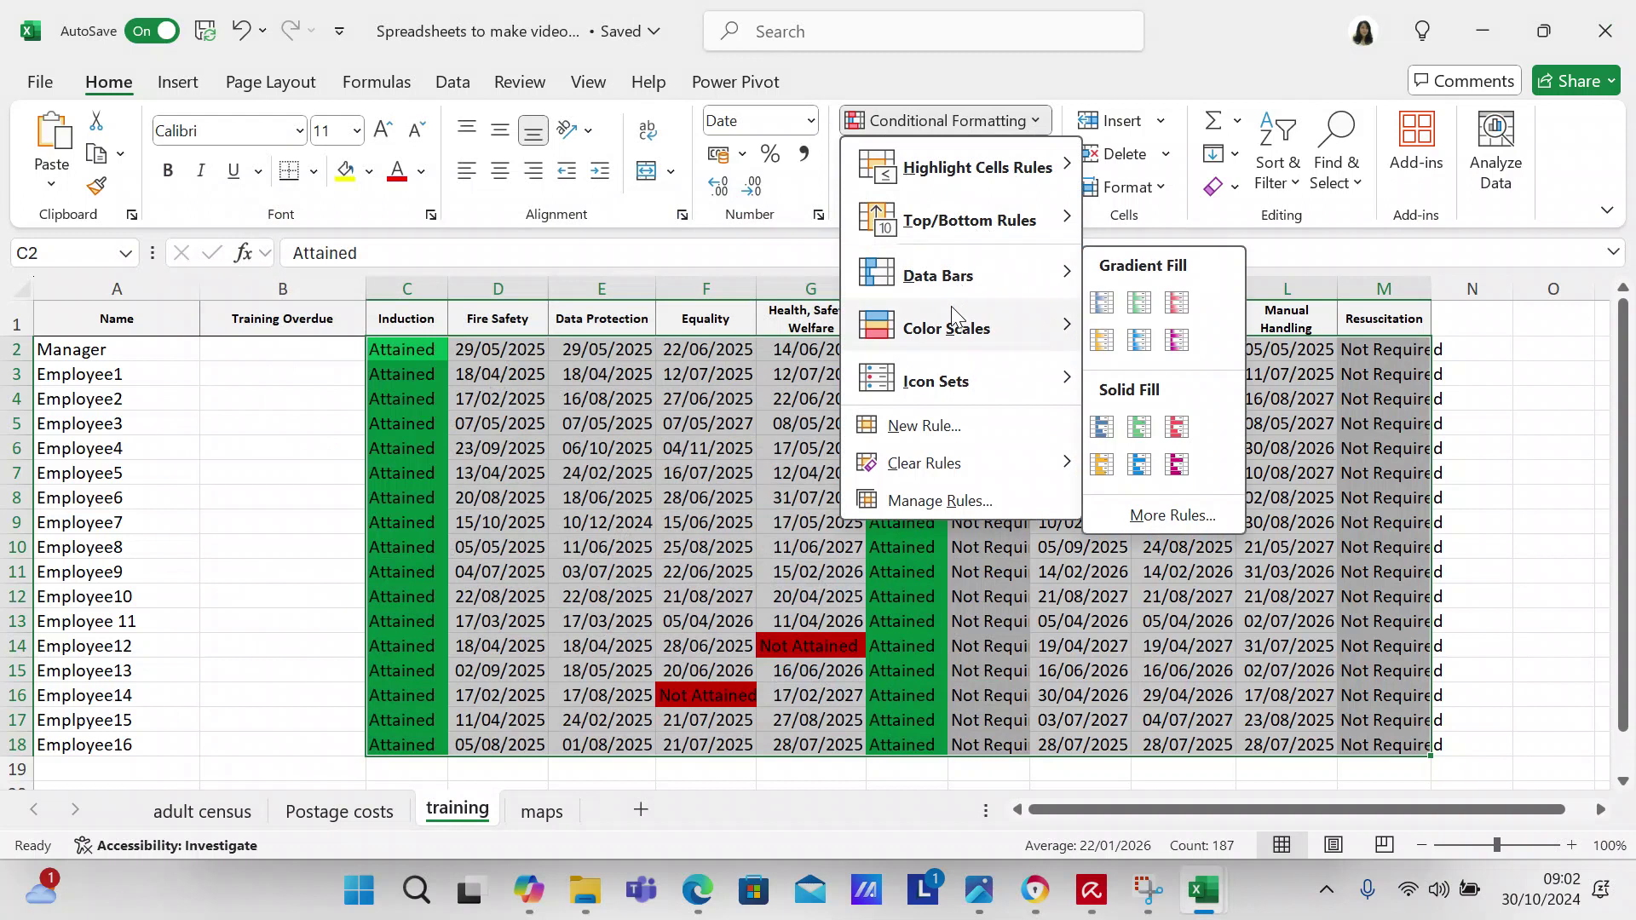
click(927, 426)
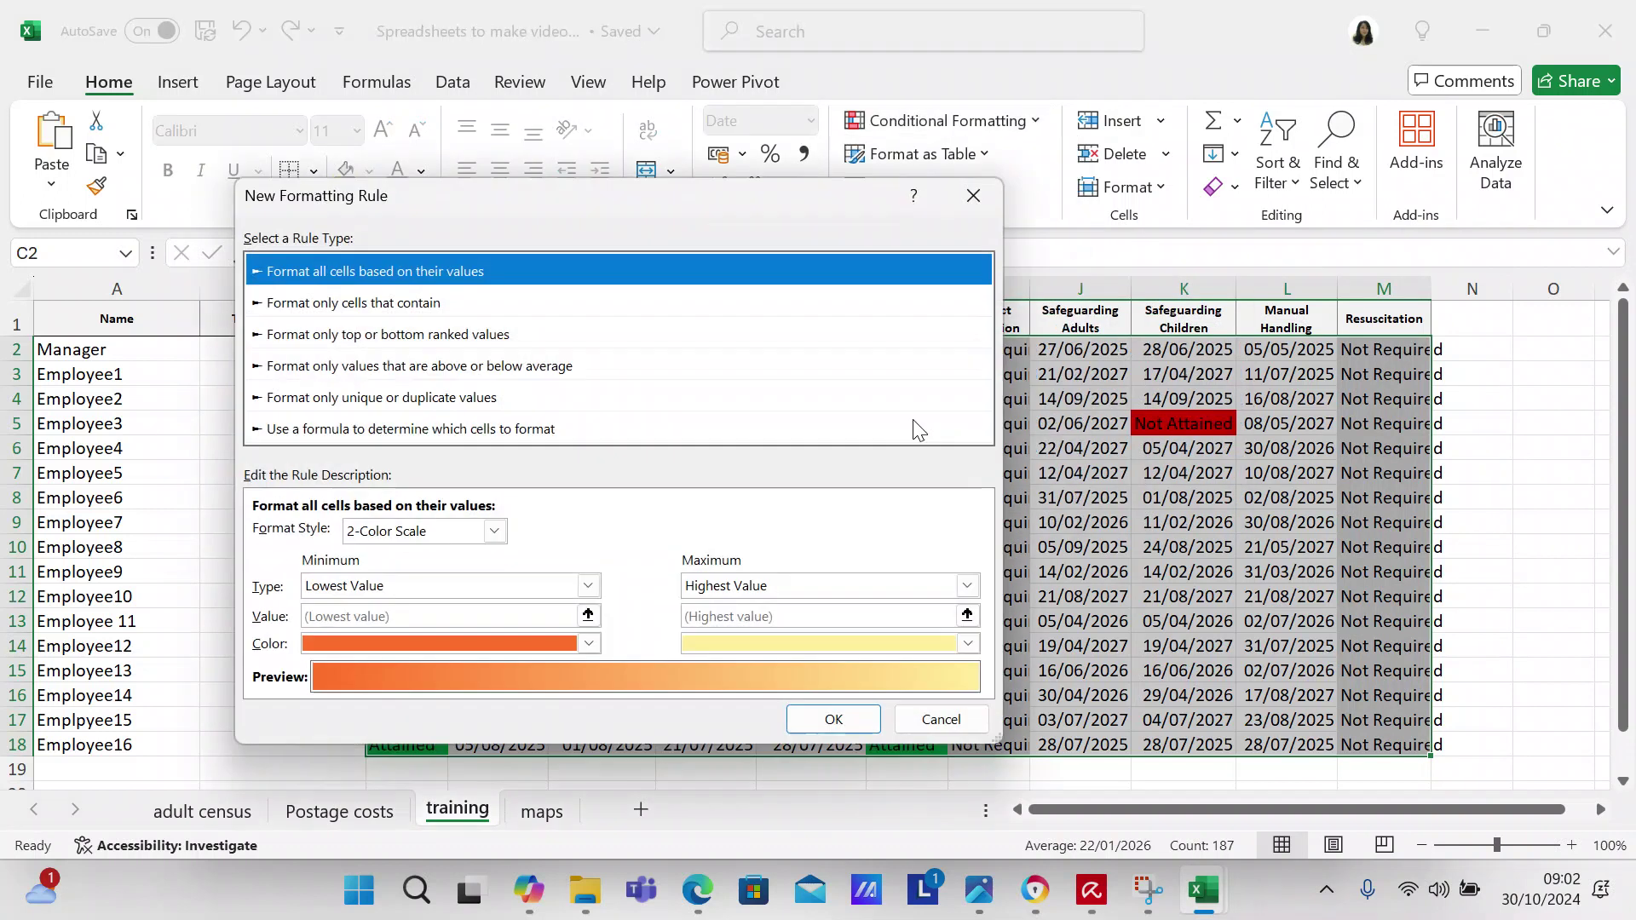
click(392, 429)
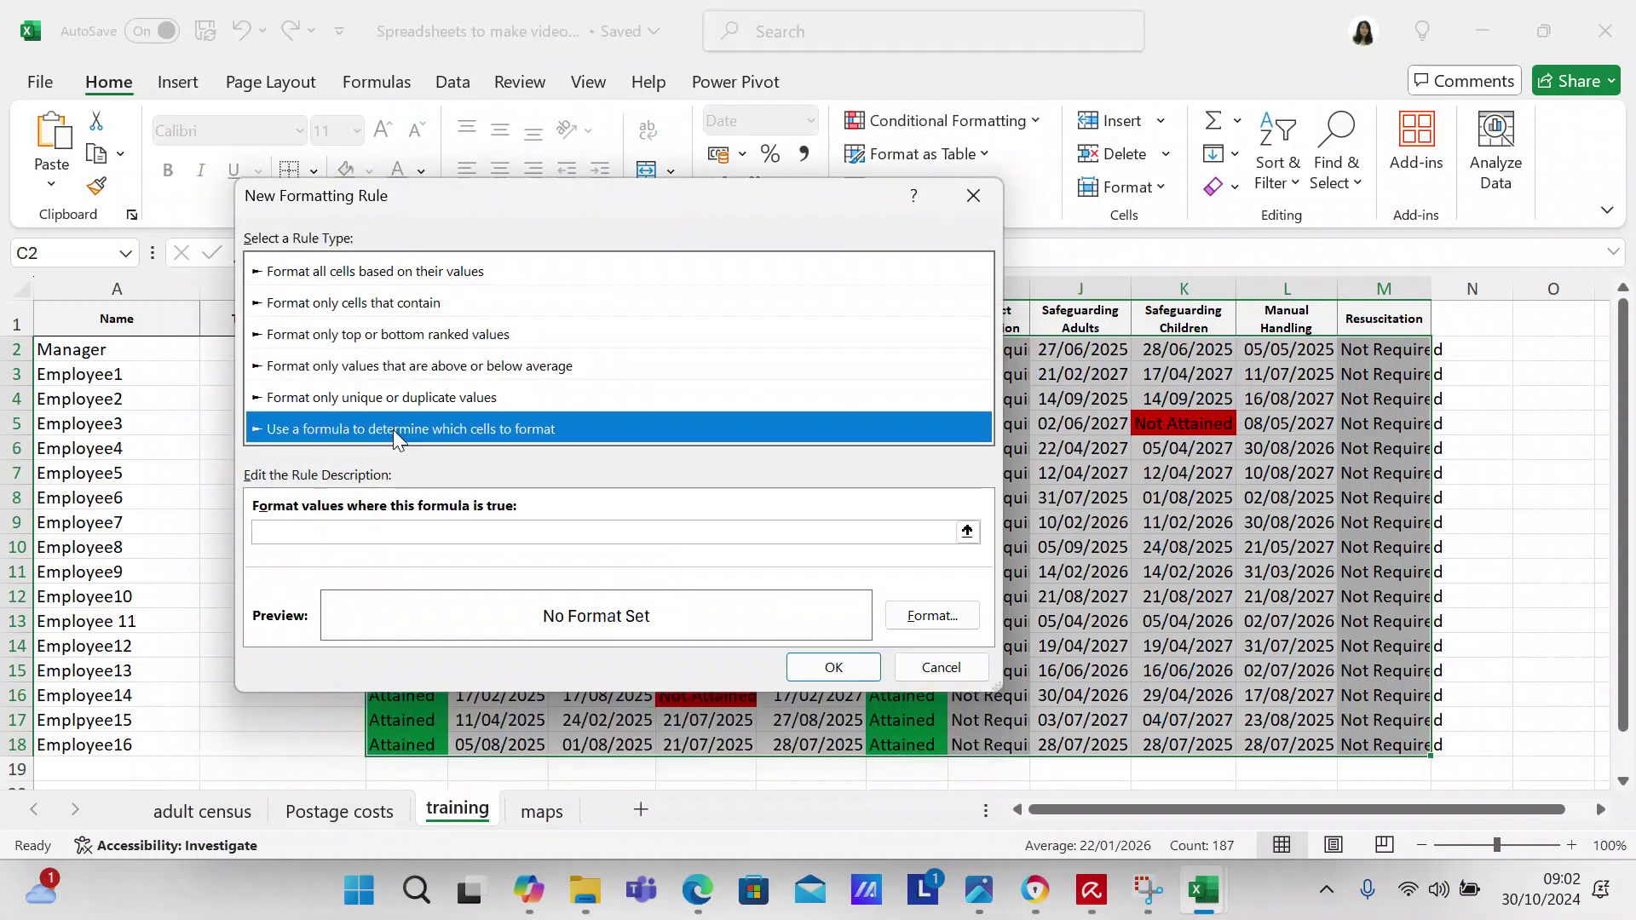
drag(748, 215, 825, 222)
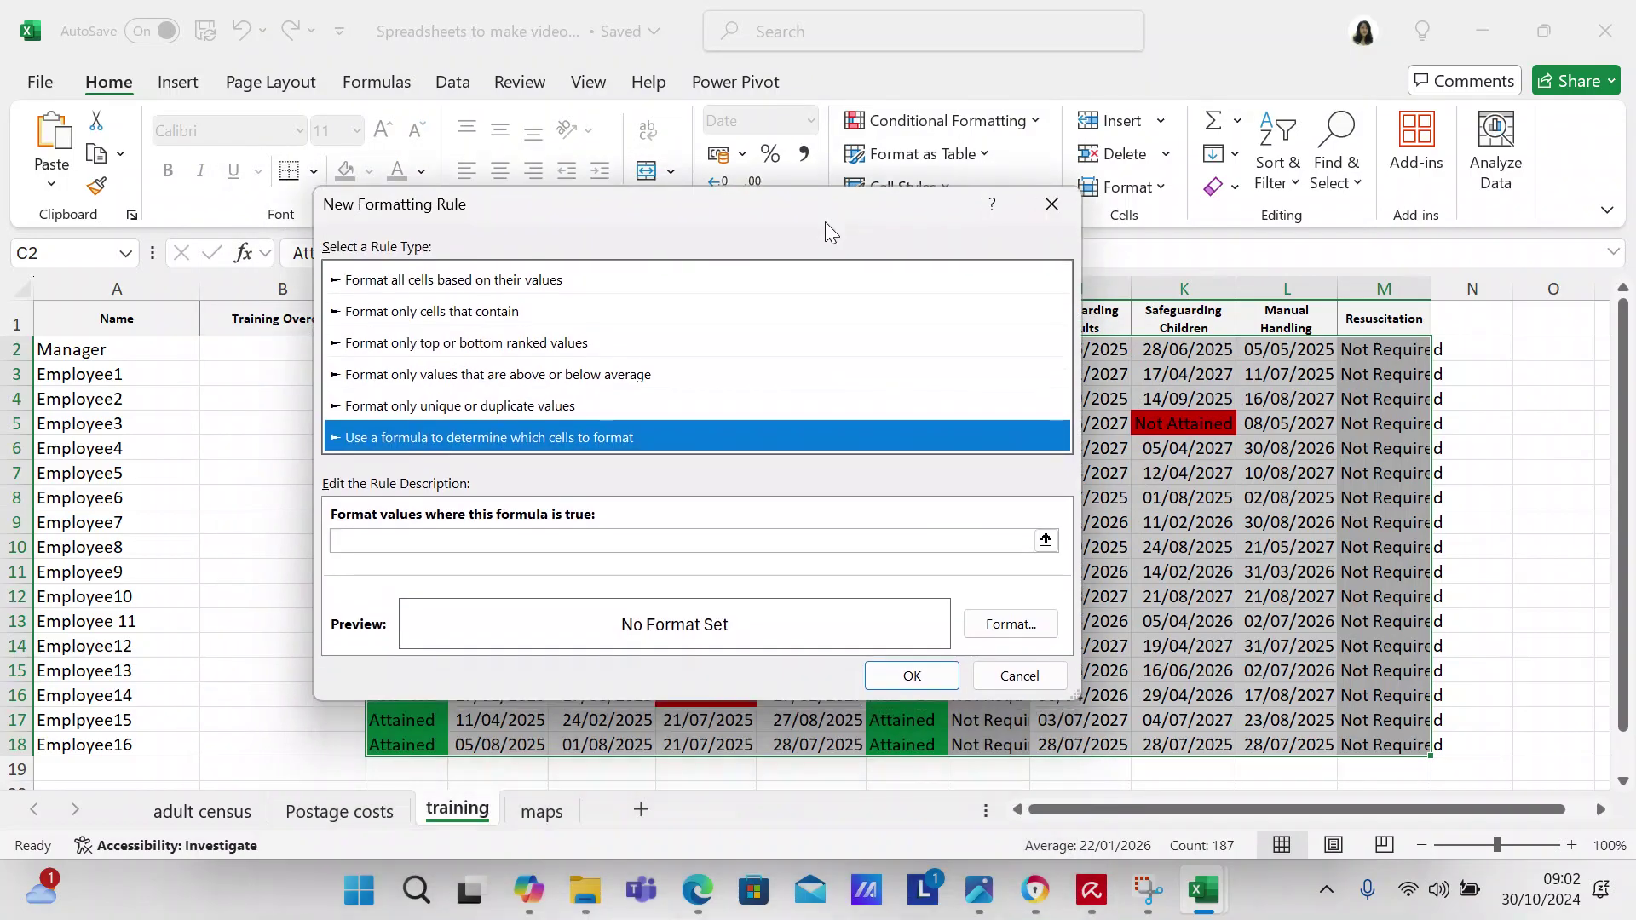
click(535, 539)
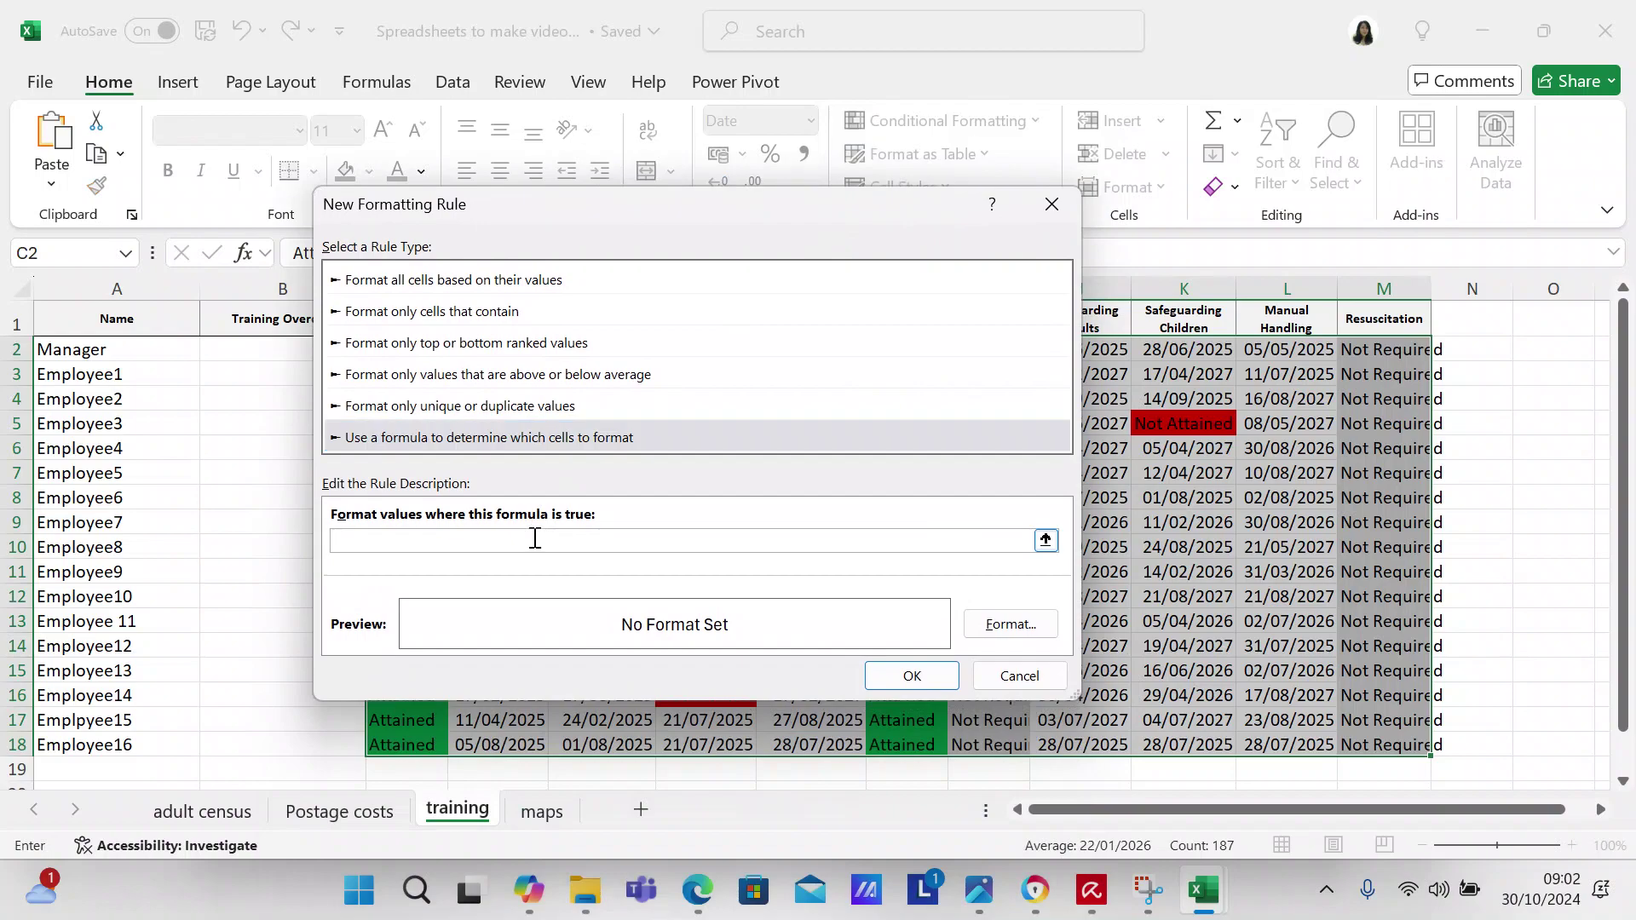
text(=c2<= today()+90)
Give the expiry-date formula rule a yellow fill and apply it
click(993, 632)
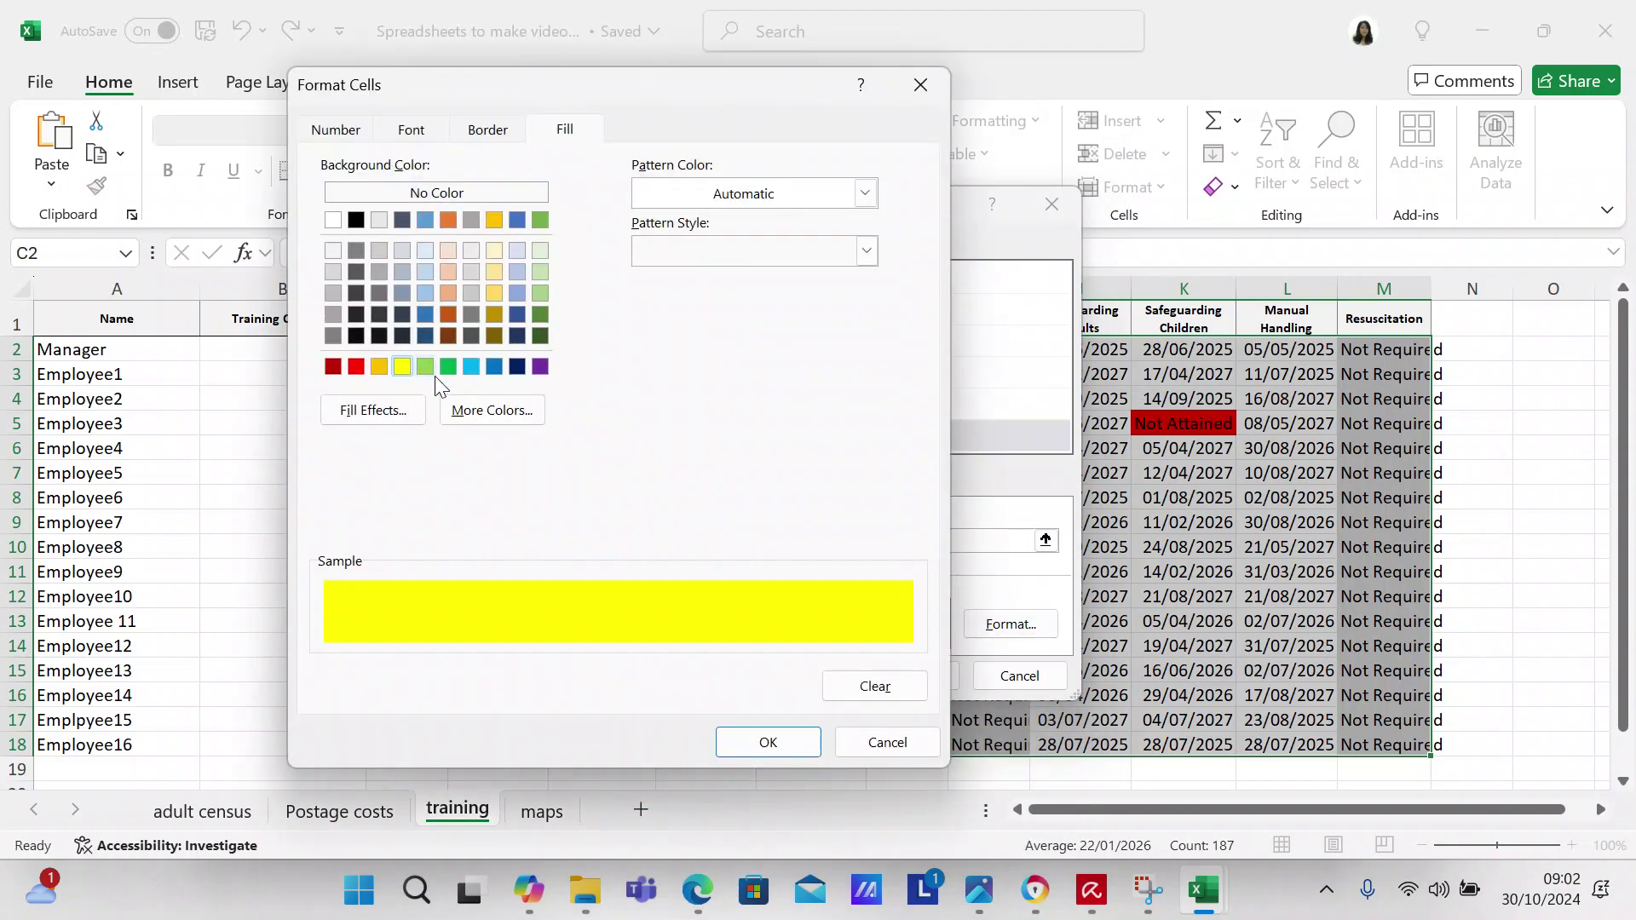
click(791, 748)
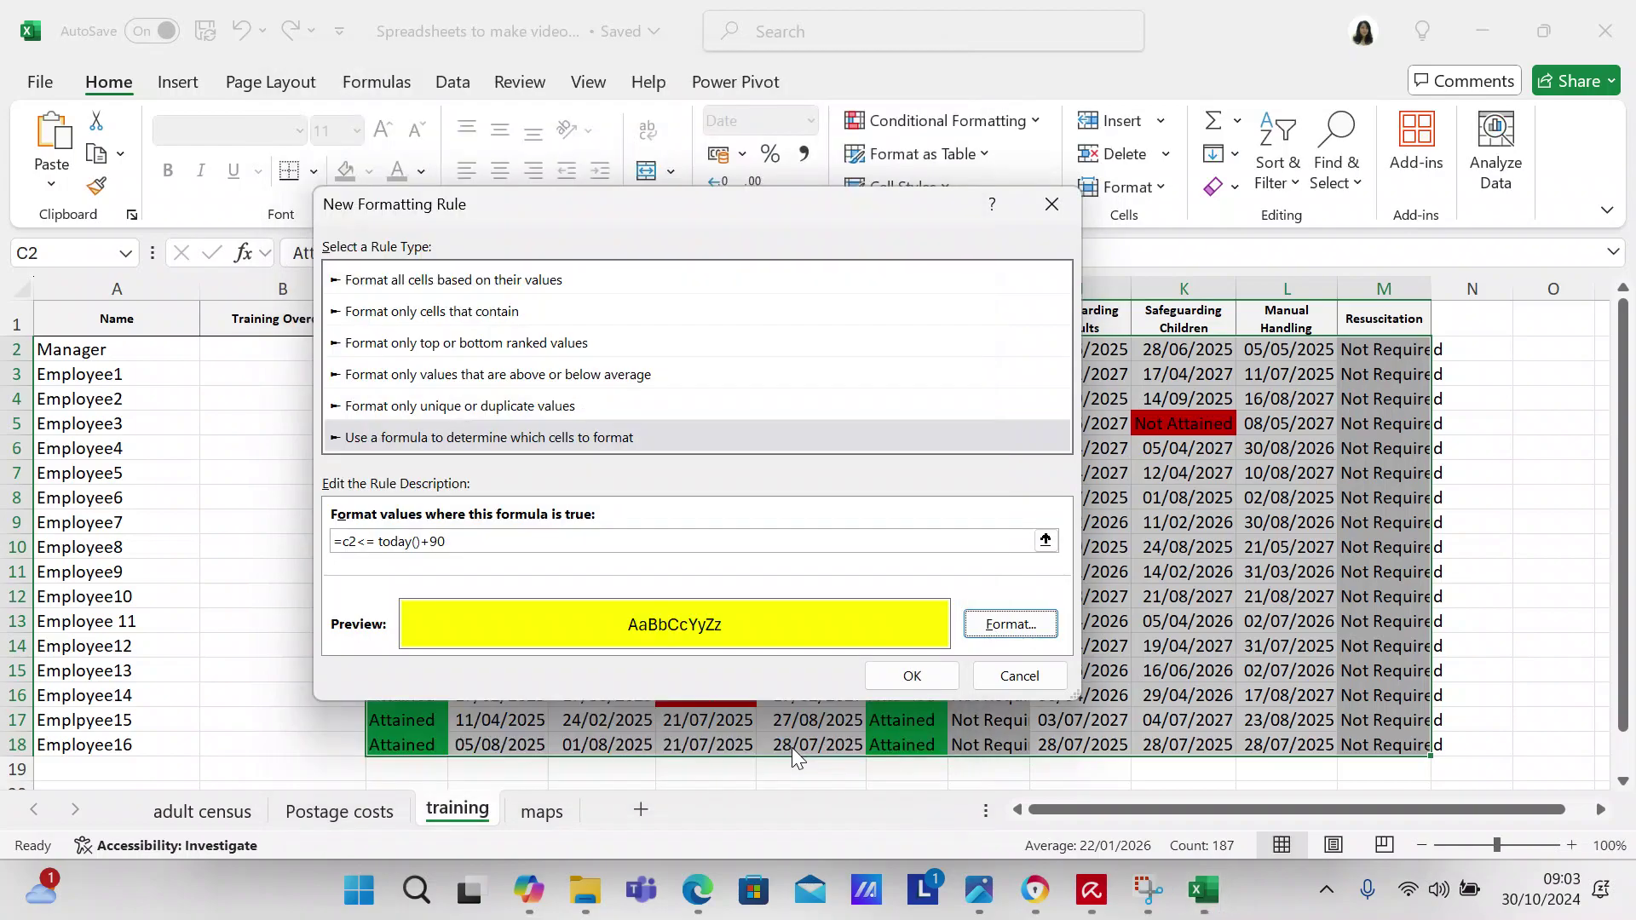
click(877, 675)
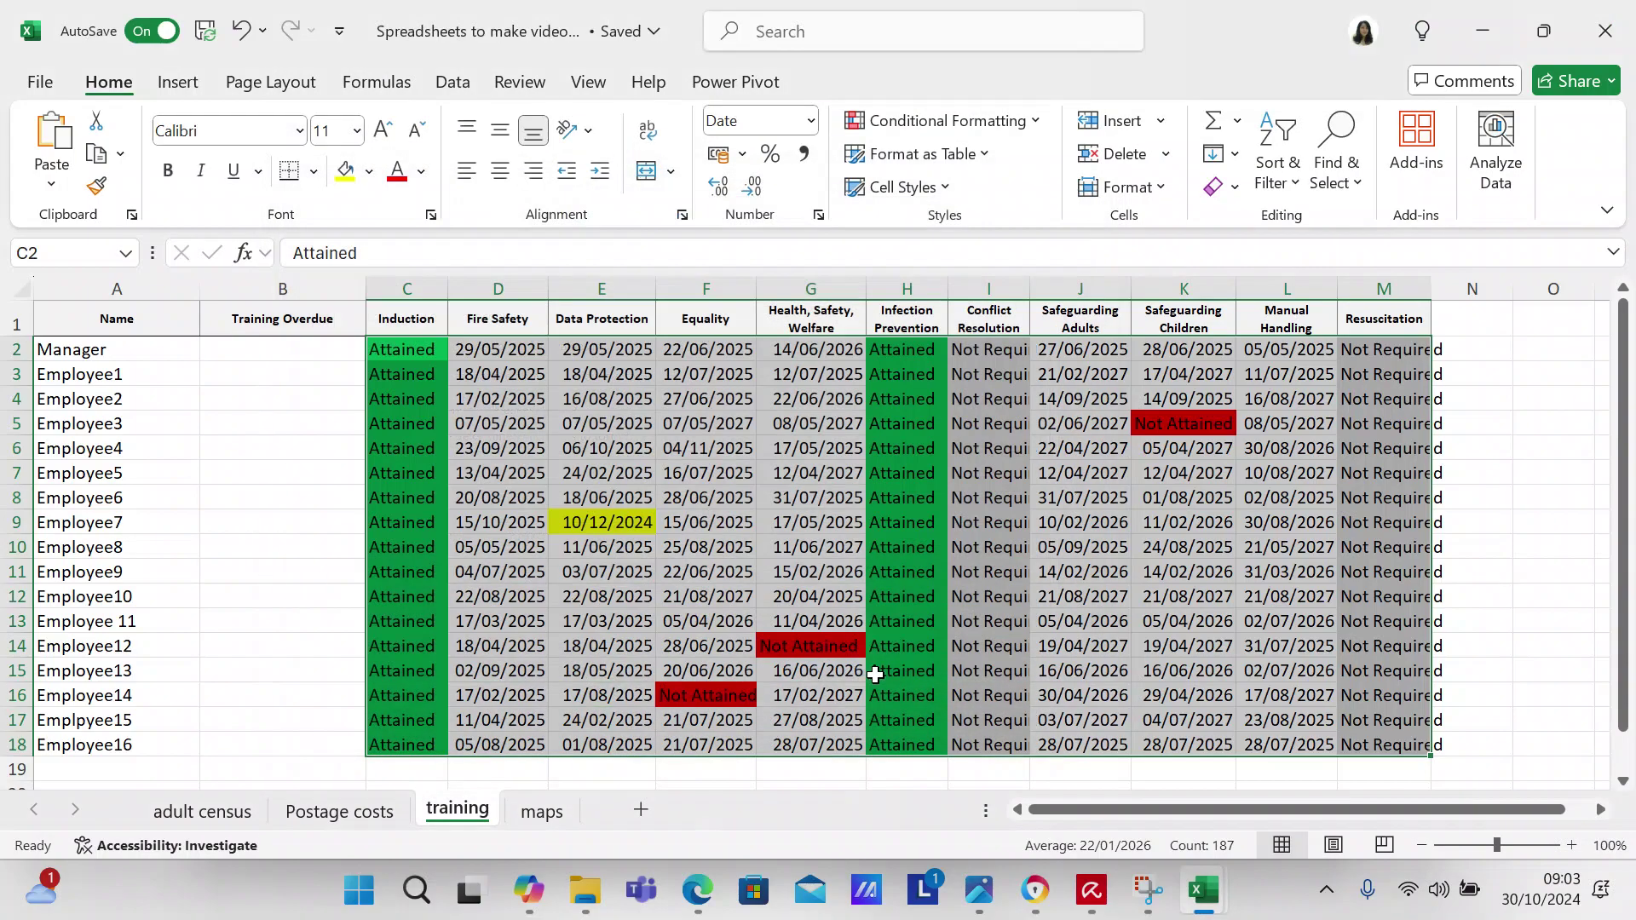
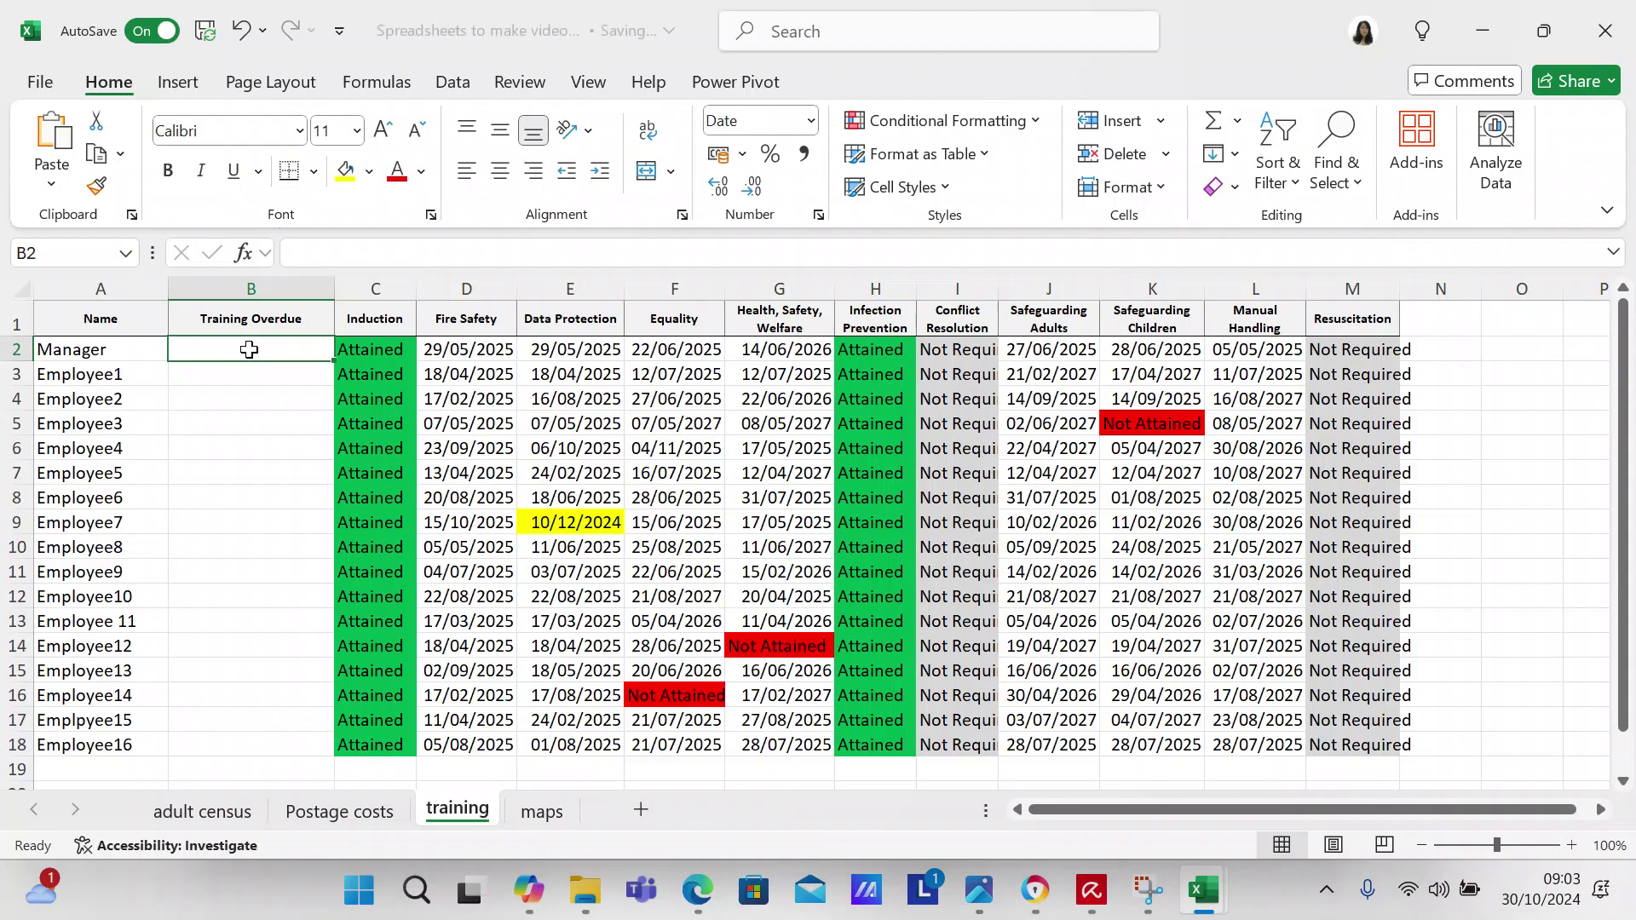
Start an IF formula in B2 whose test is COUNTIF over C2:M2 with the criterion "Not Attained"
text(=)
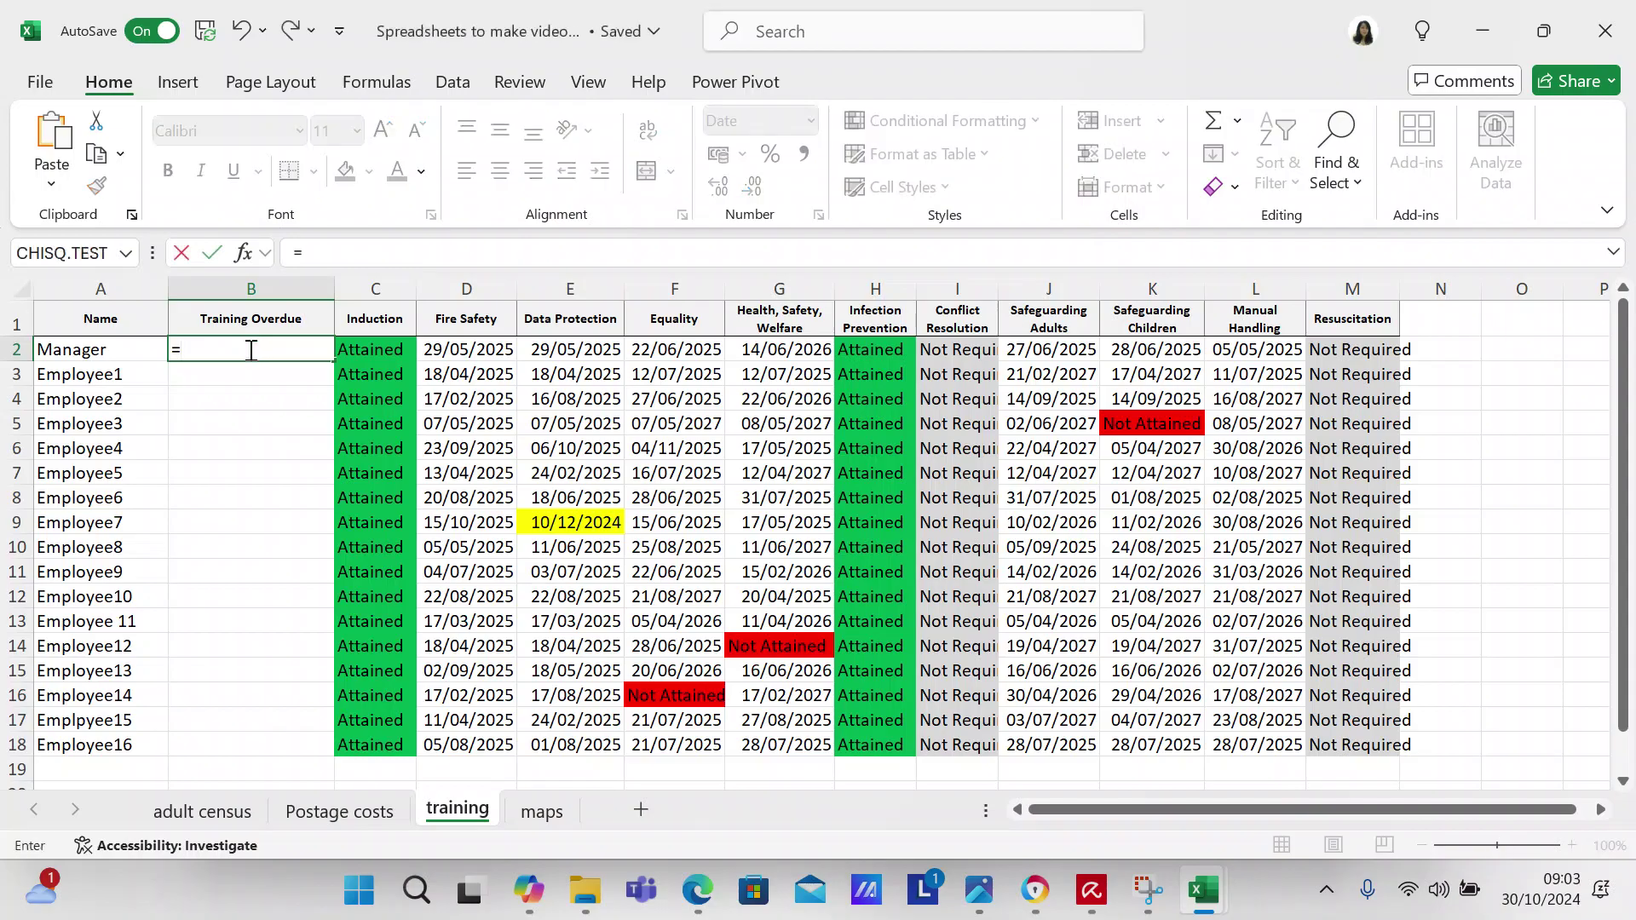
text(i)
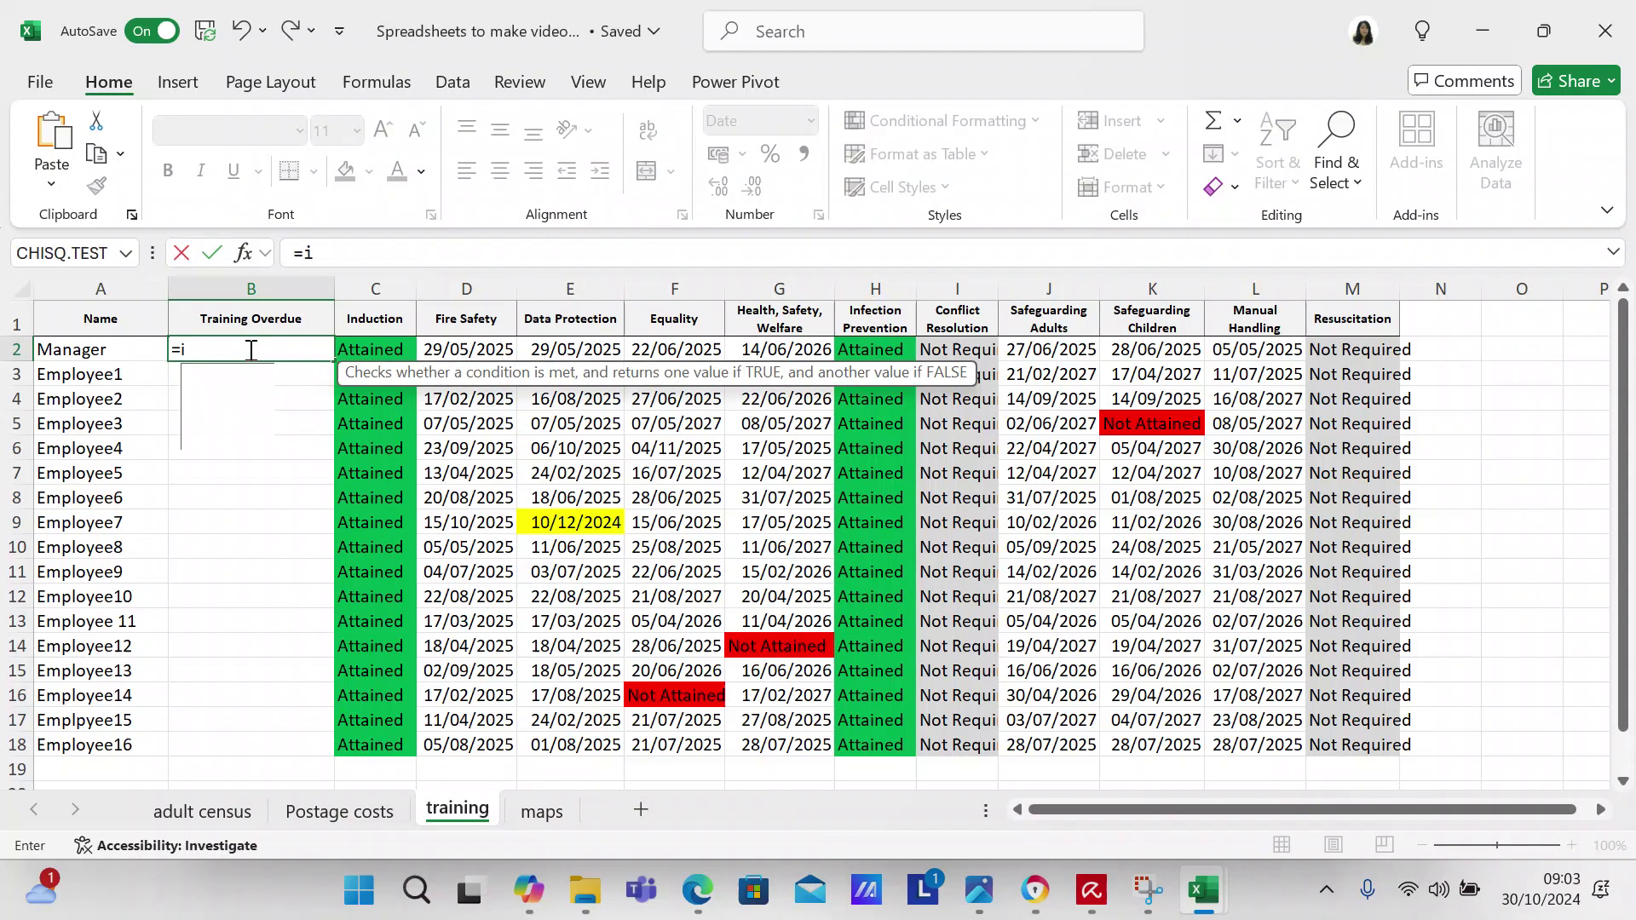
text(f()
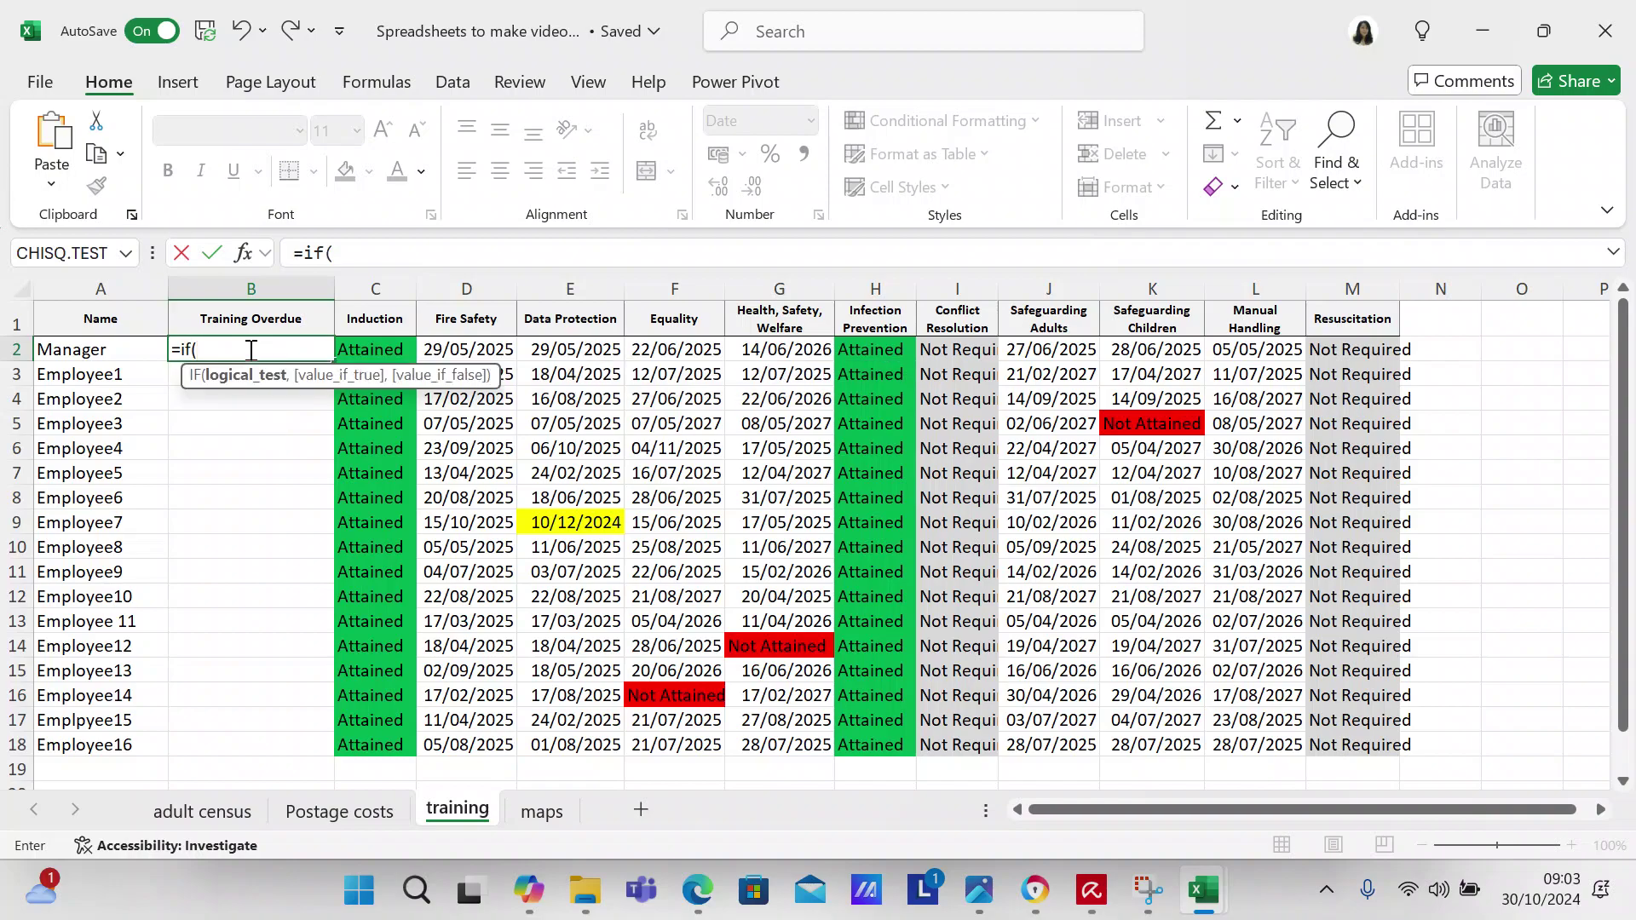
text(count)
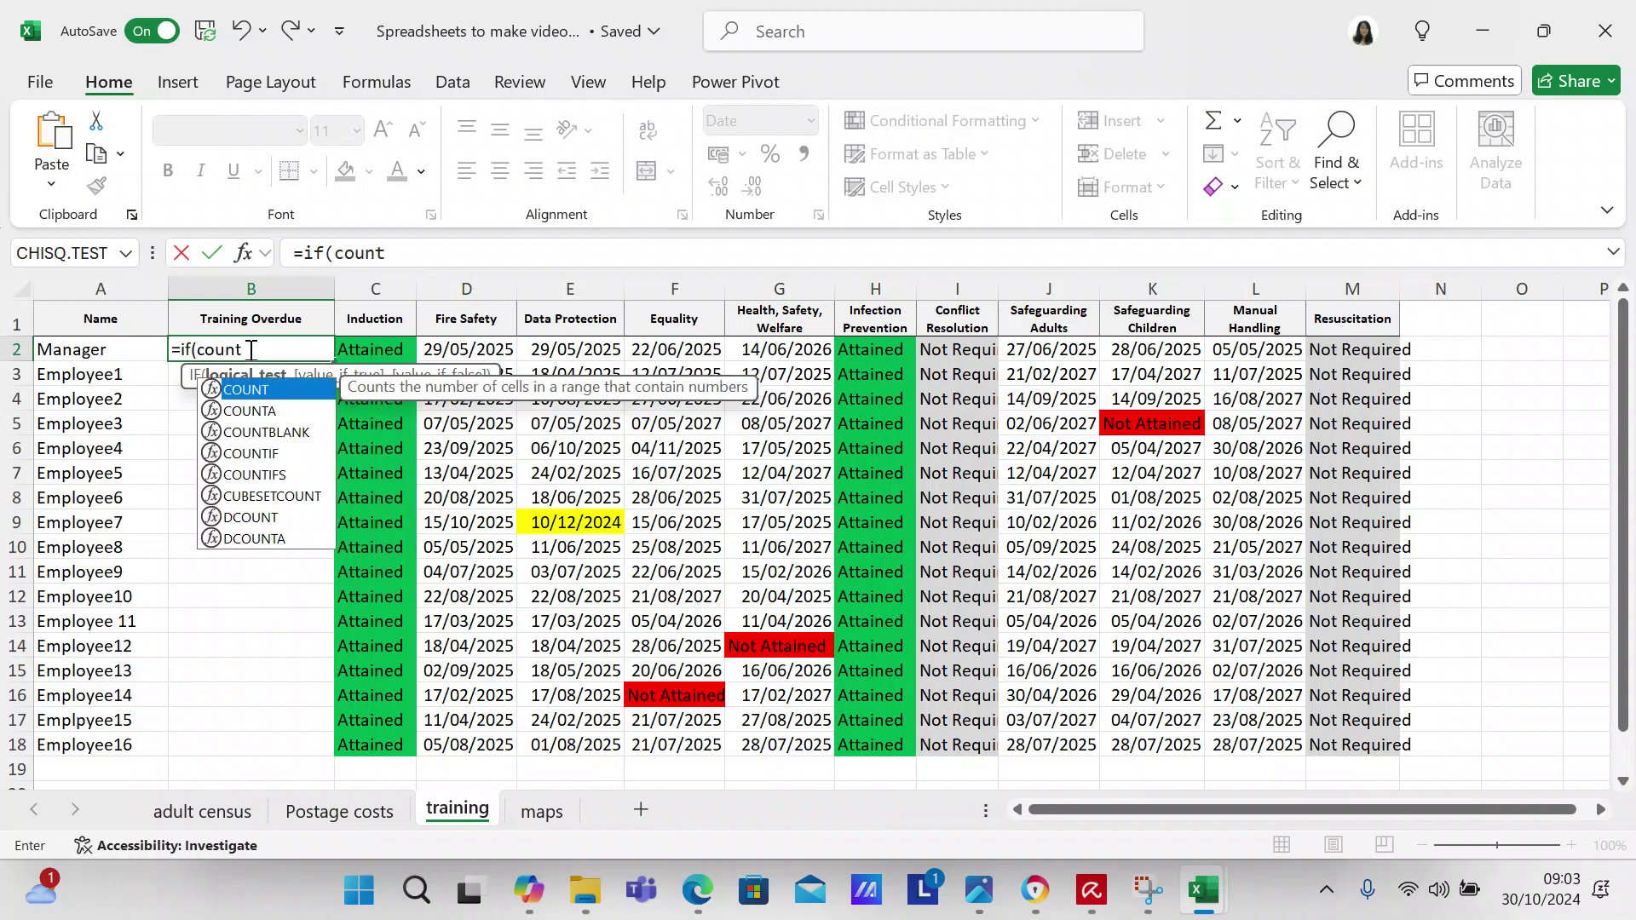
text(if()
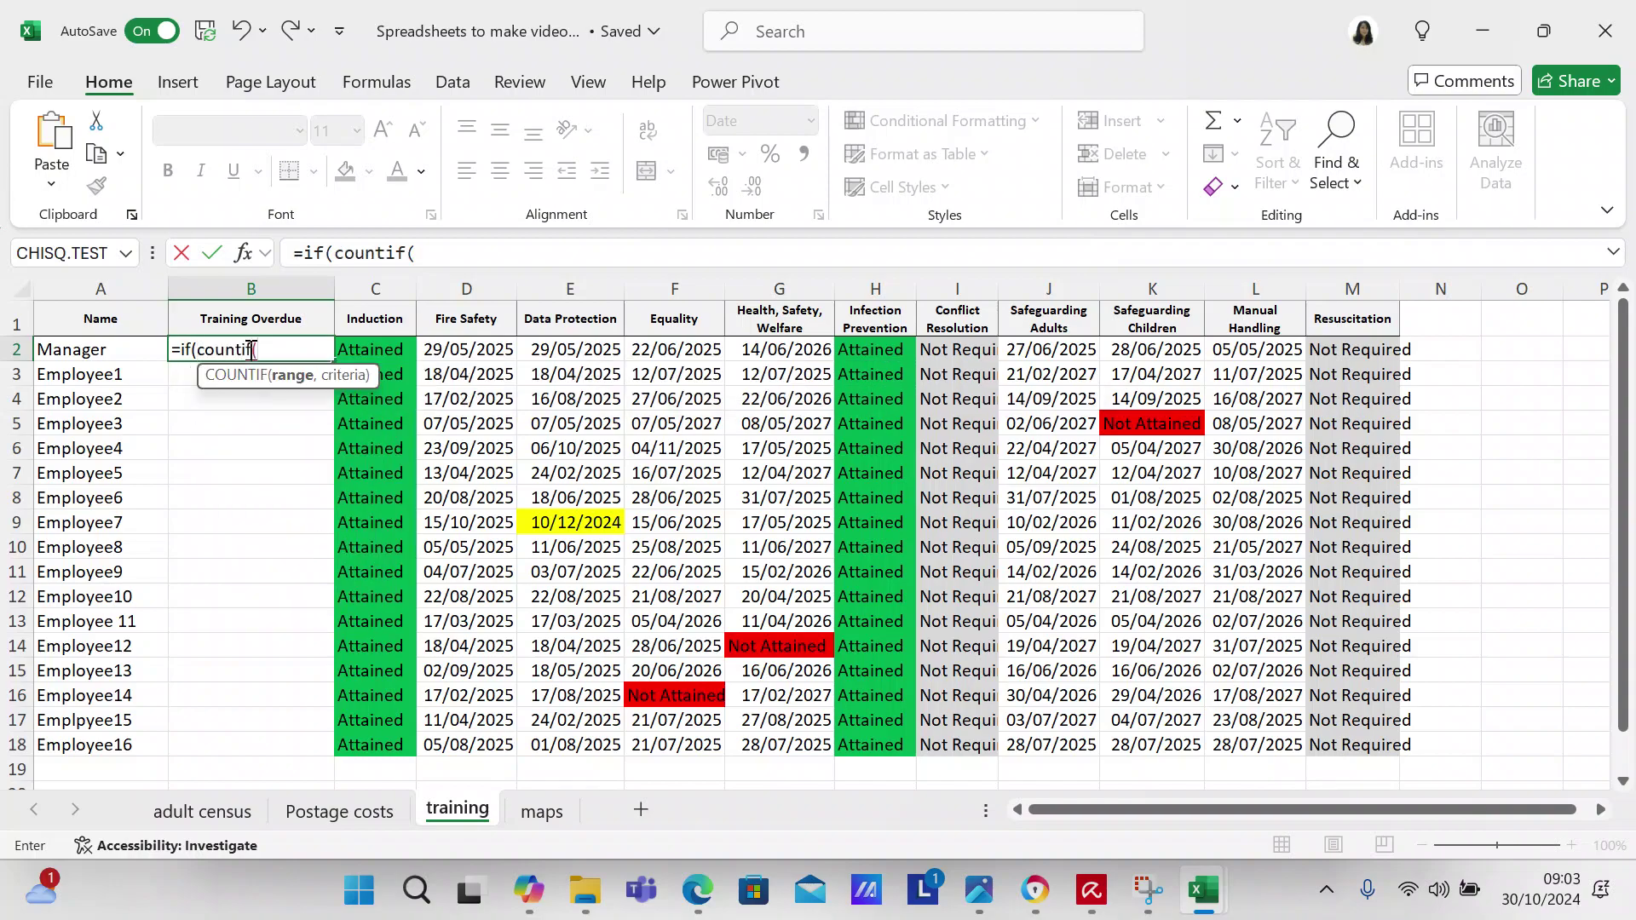
click(348, 352)
key(shift+Right)
key(shift+Right)
key(shift+Right)
key(shift+Right)
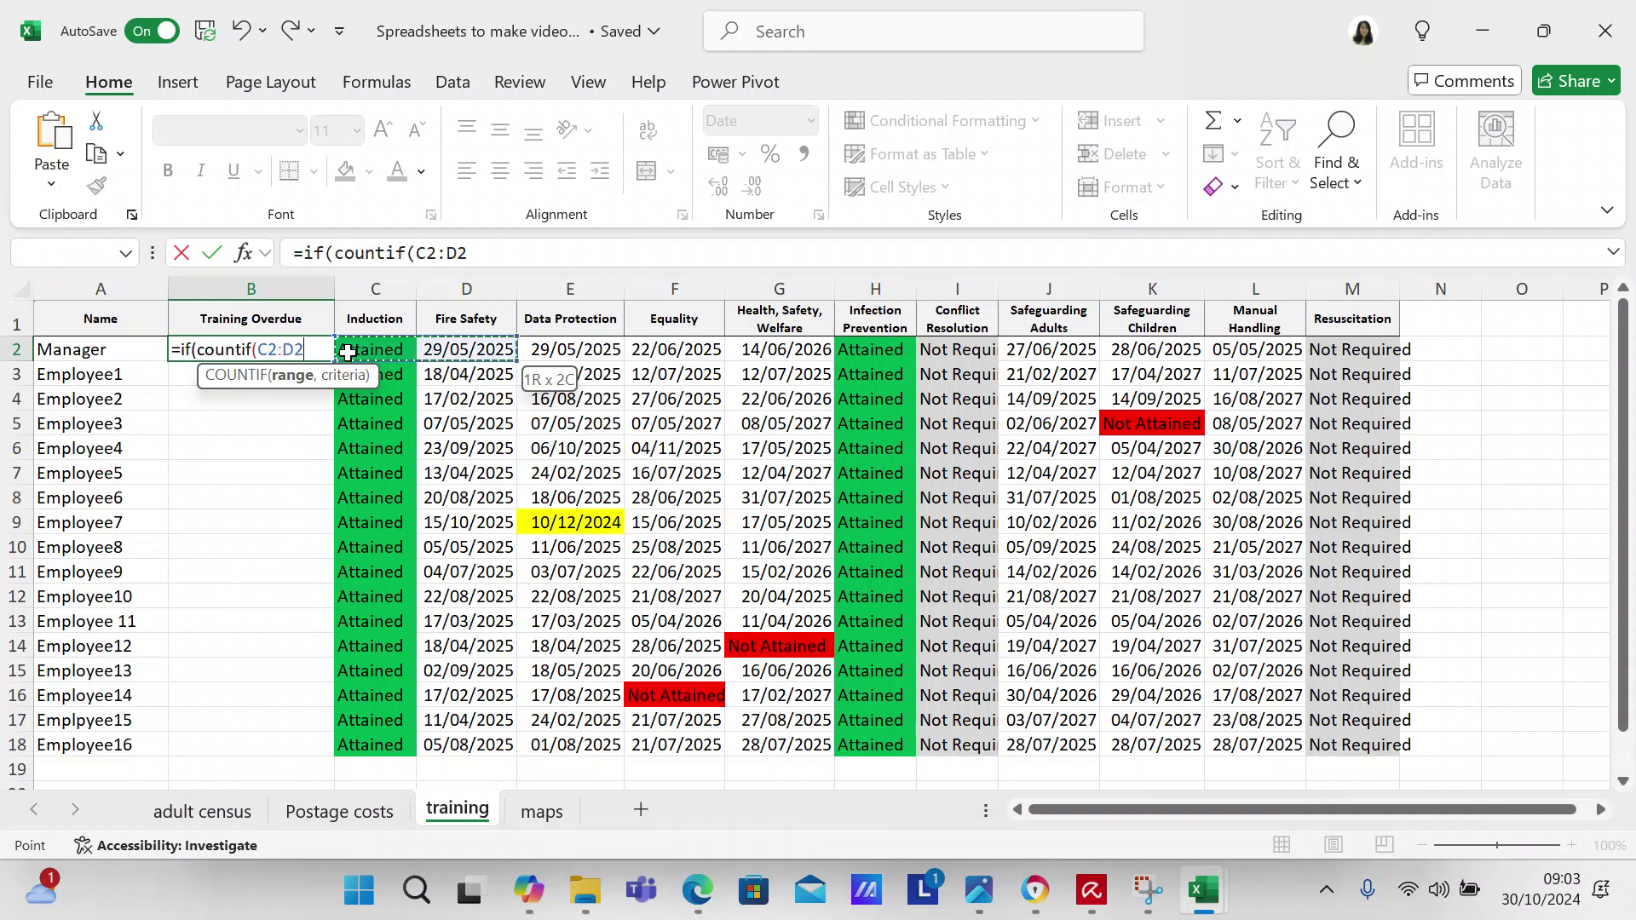
key(shift+Right)
key(shift+Right)
key(shift+Right)
key(shift+Right)
key(shift+Right)
key(shift+Right)
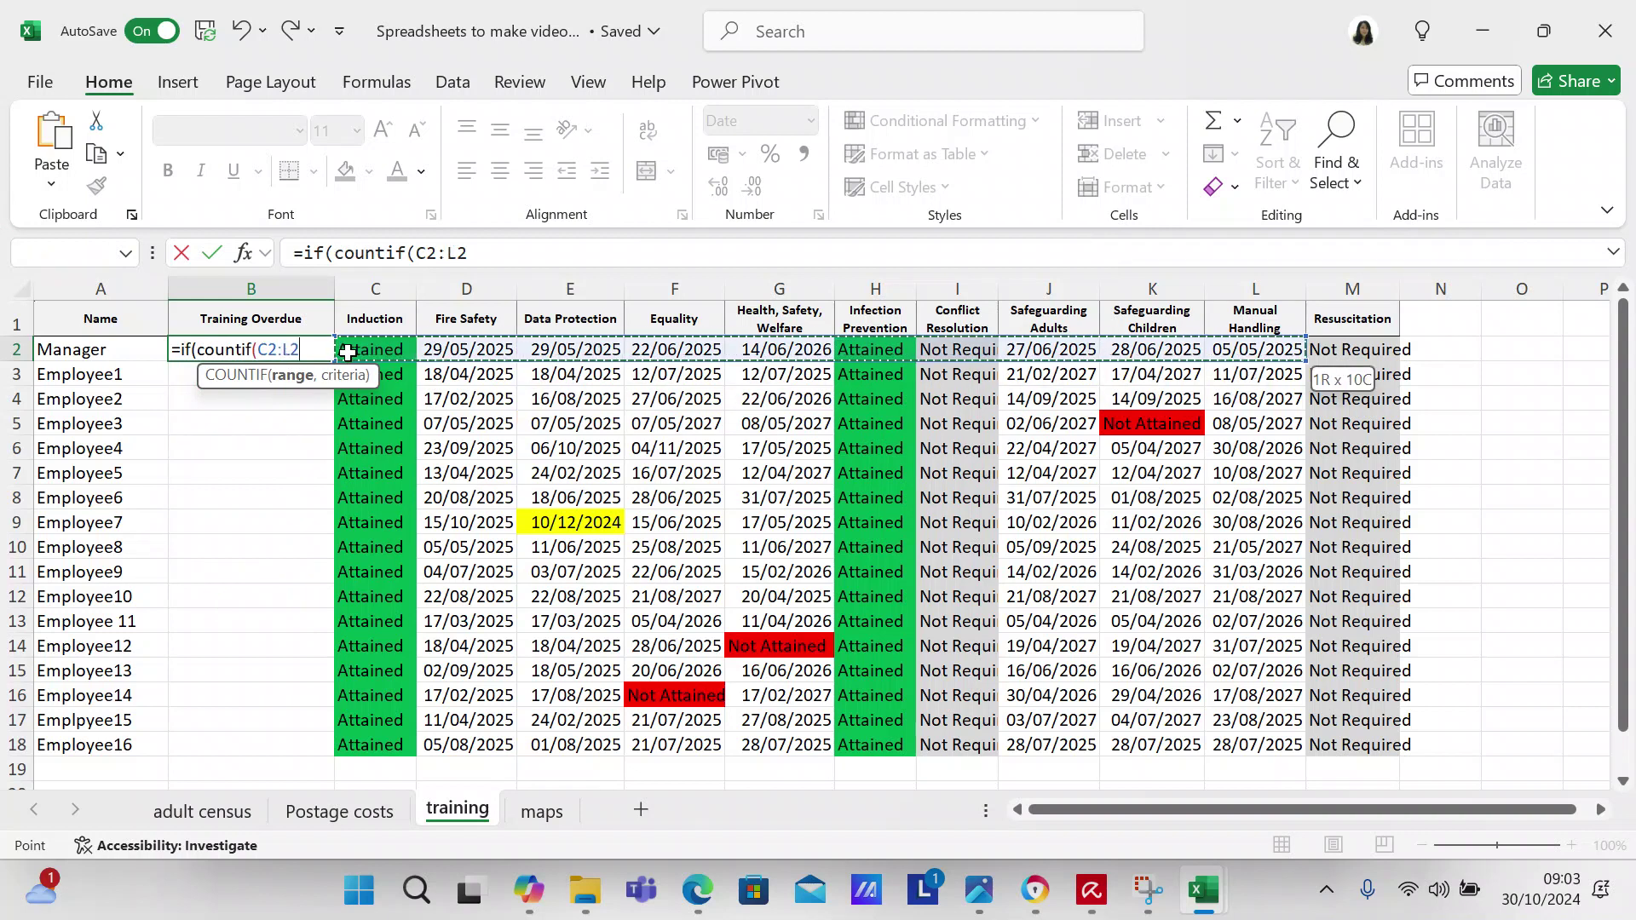
click(538, 253)
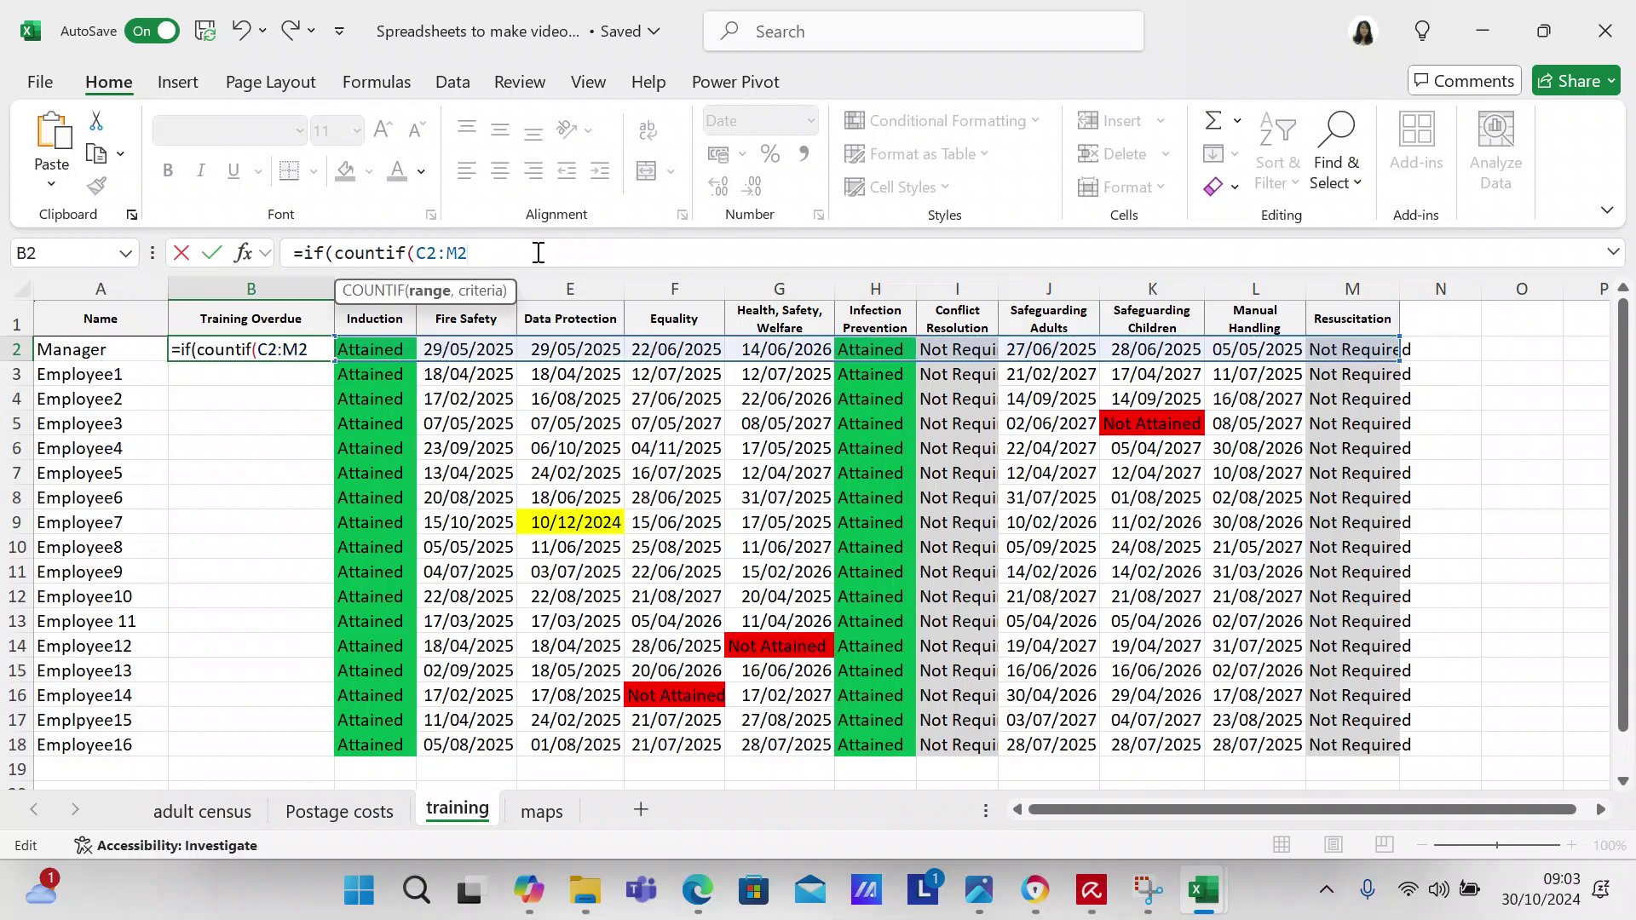
text(,"N)
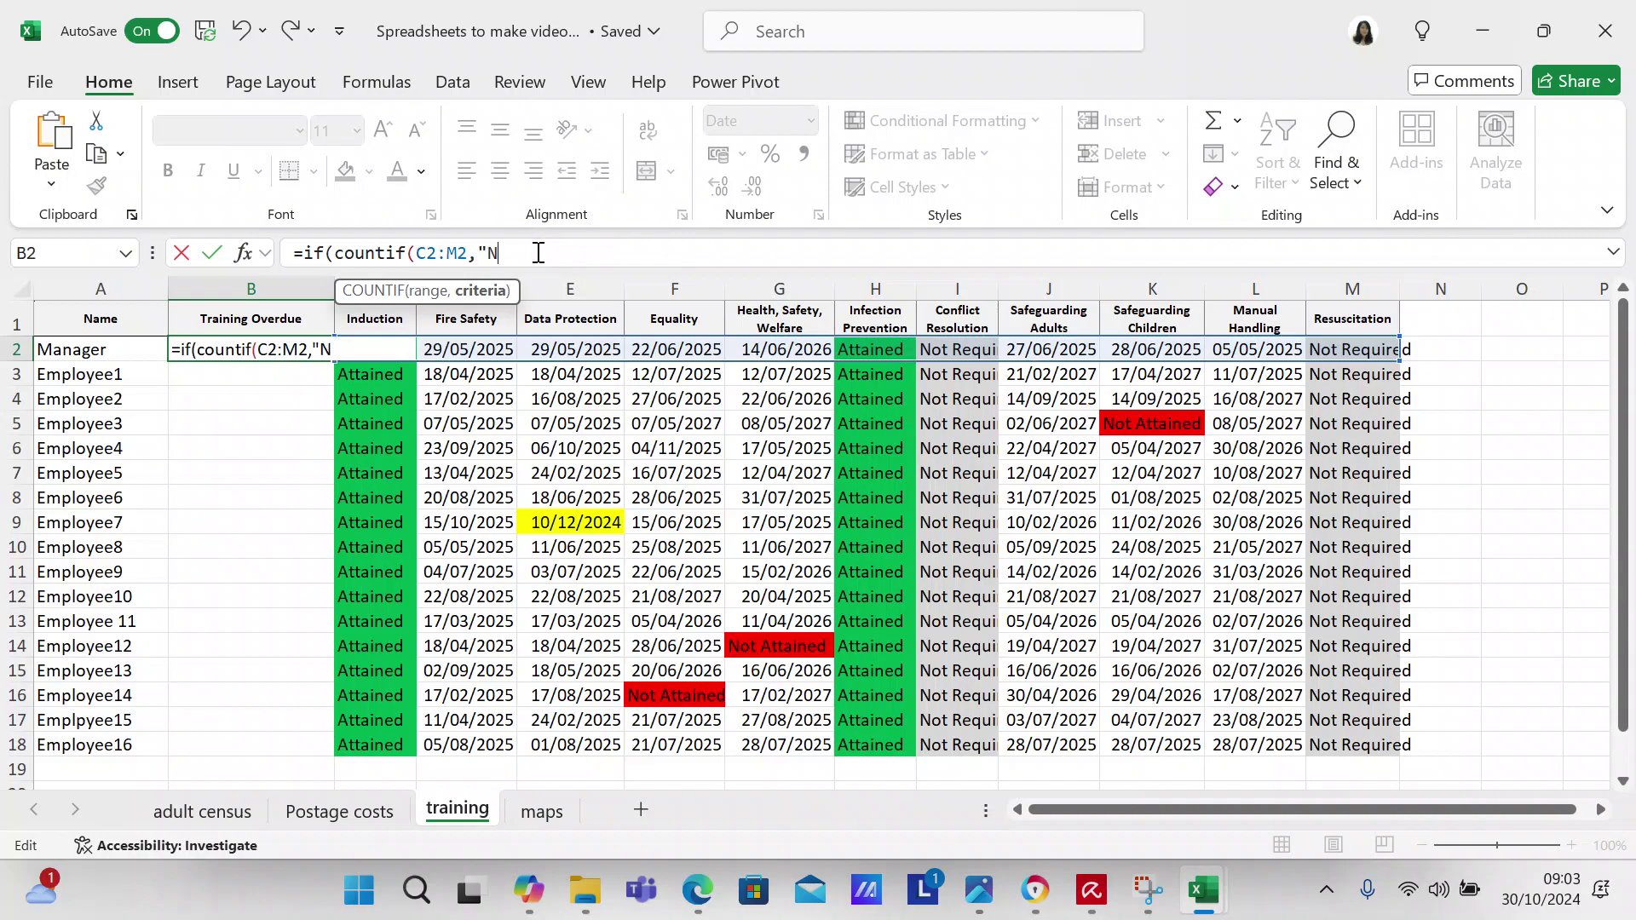
text(ot Attained)
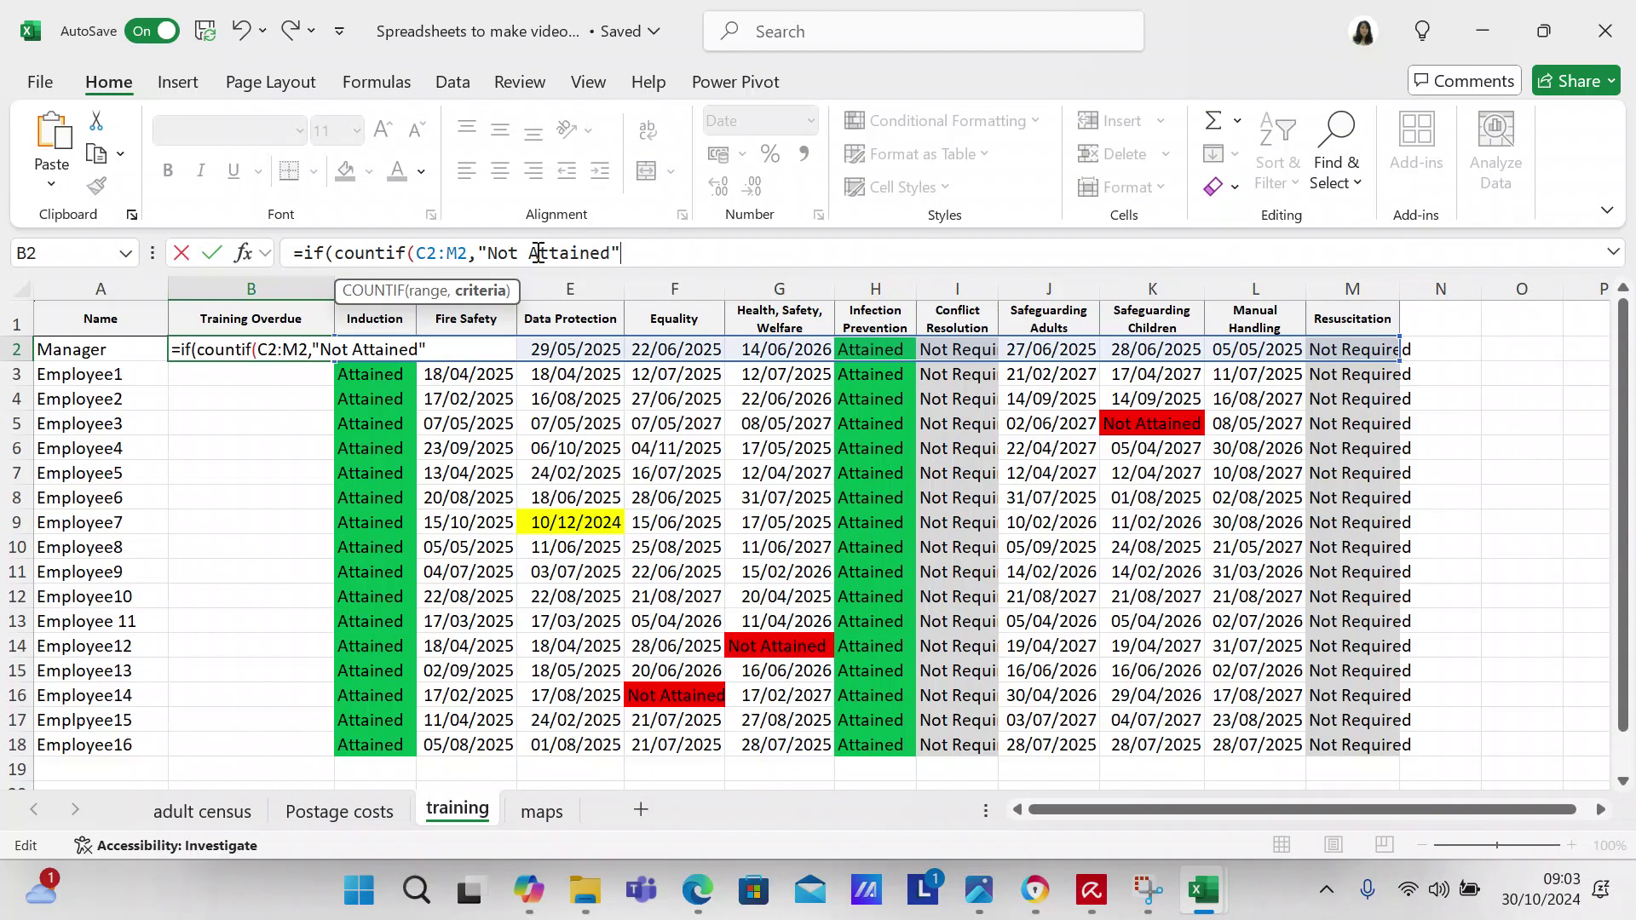
text("))
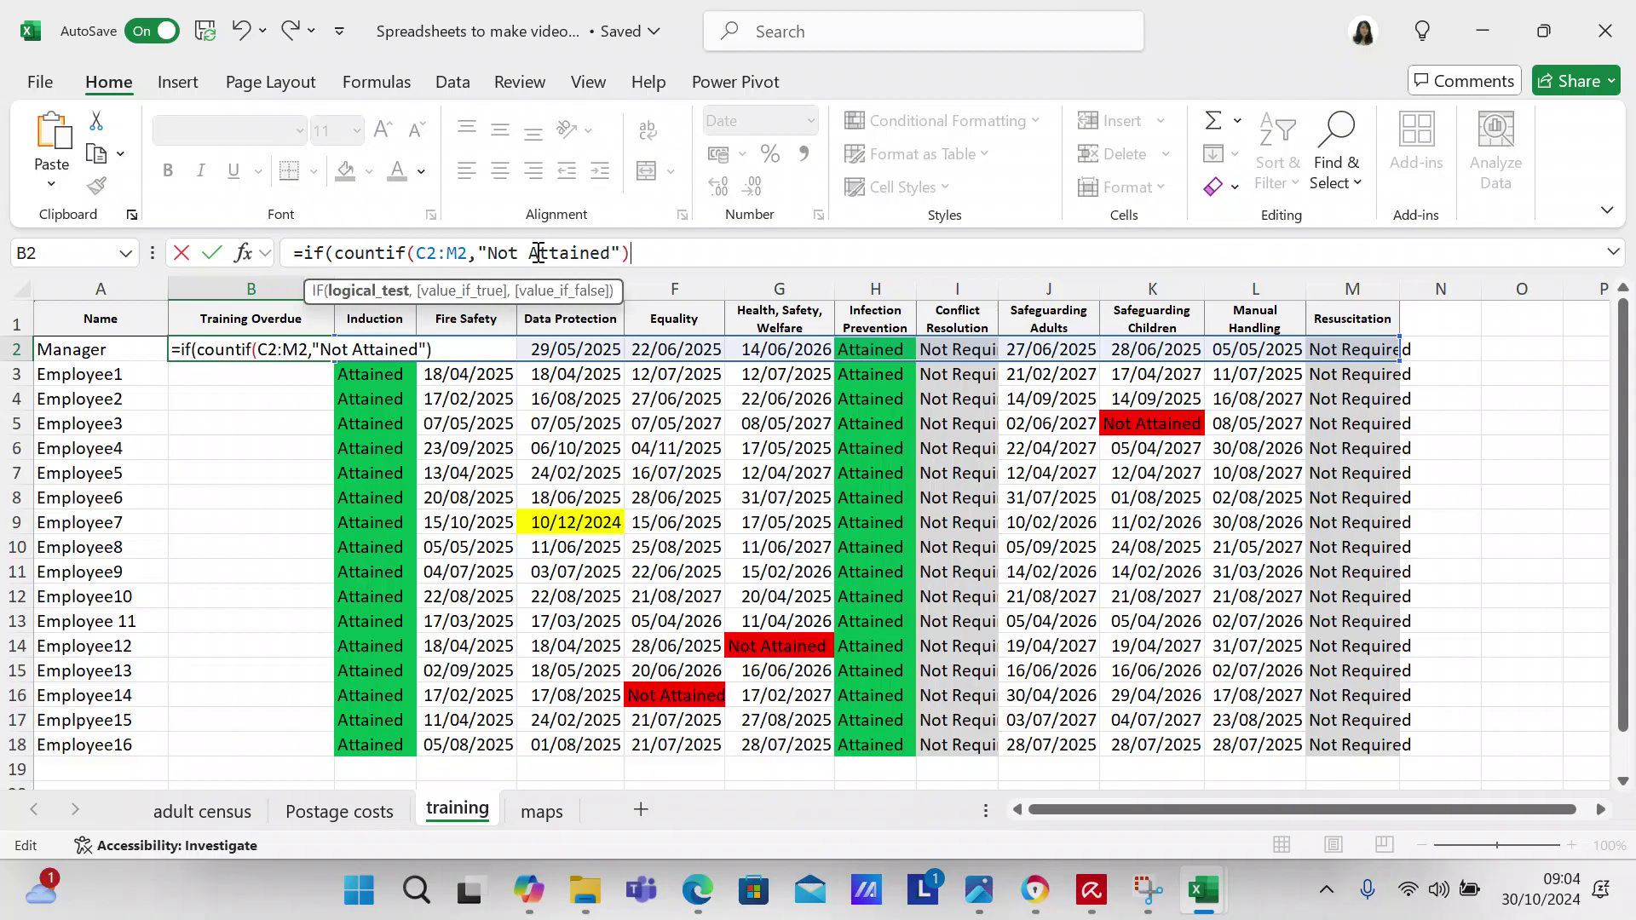
Complete the B2 formula to return "Training Overdue" when true and an empty string "" when false
text(,"T)
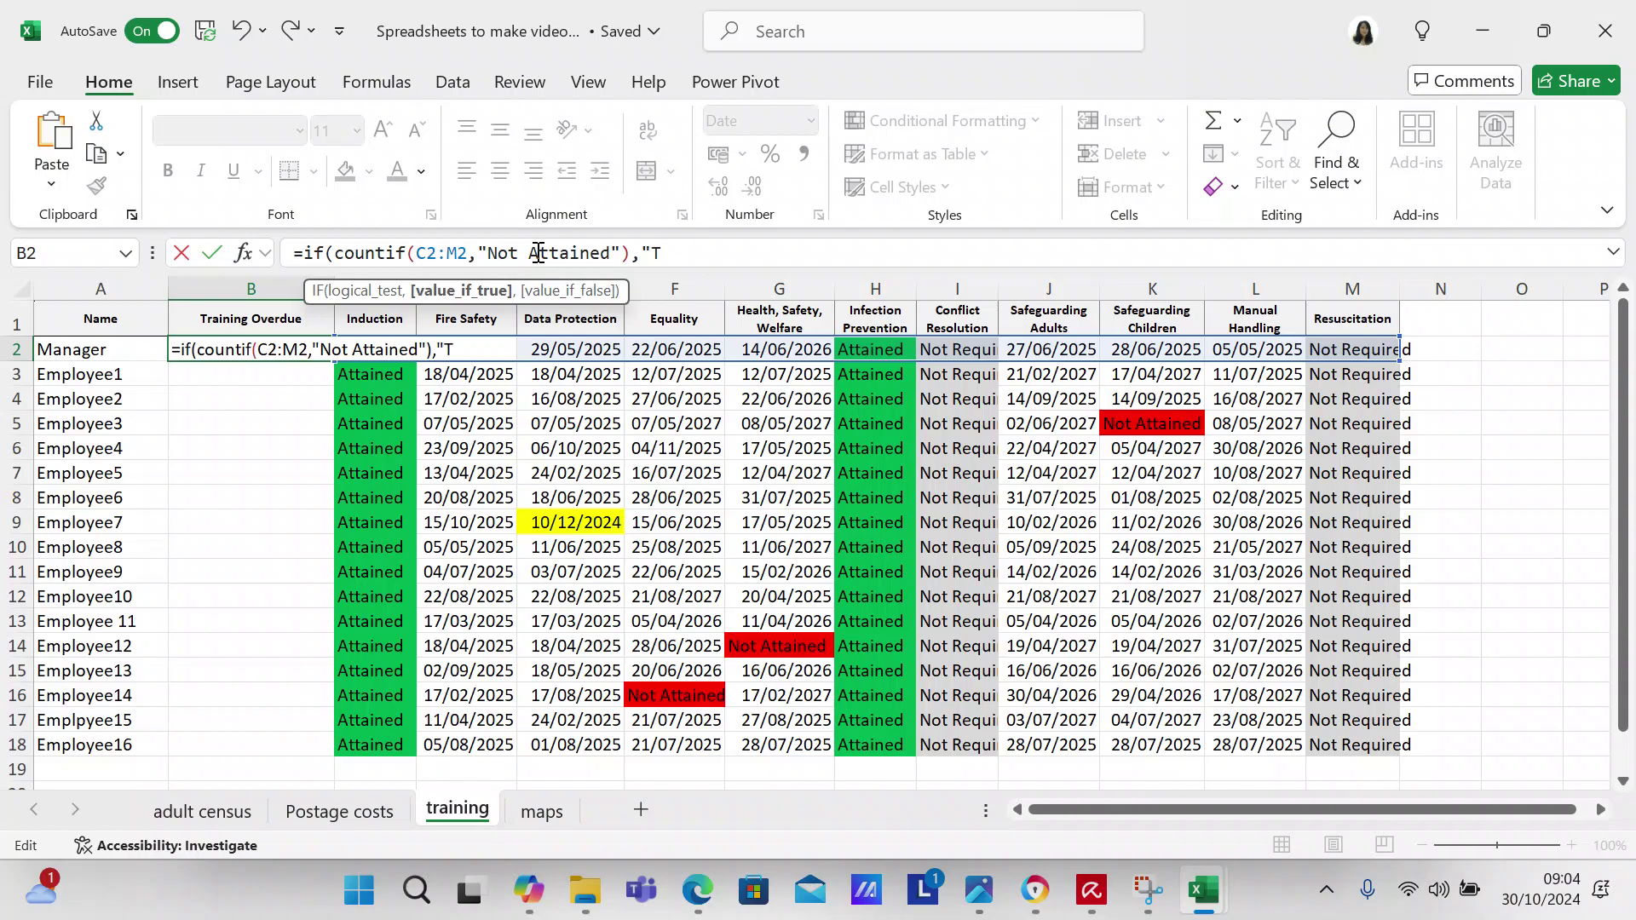
text(raining Ove)
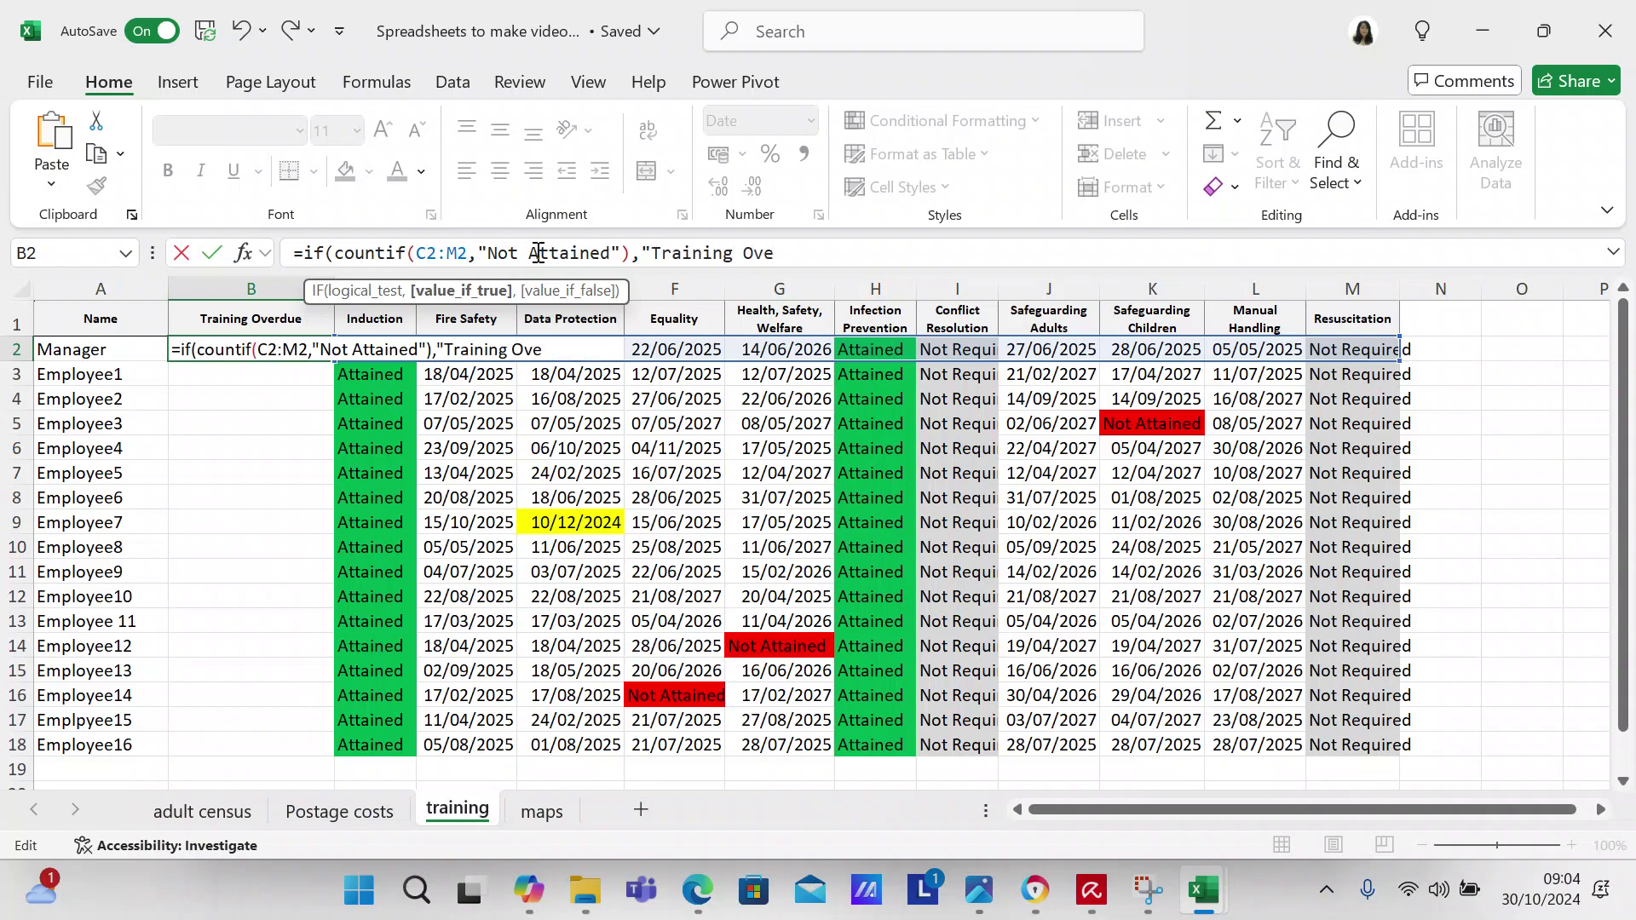
text(rdue",)
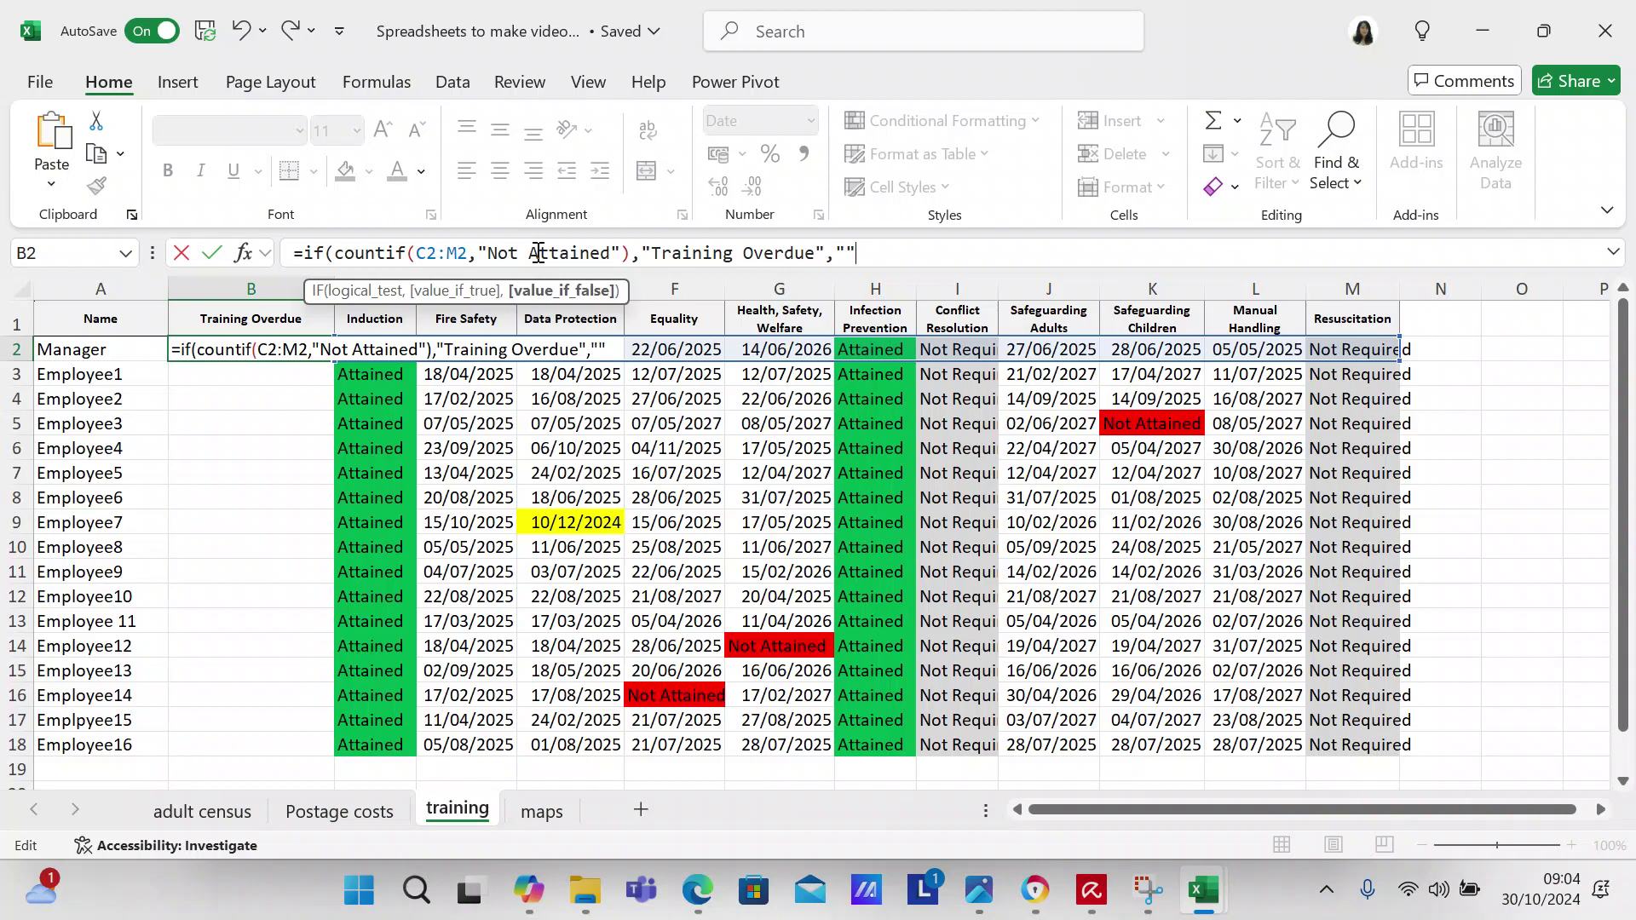
text(""))
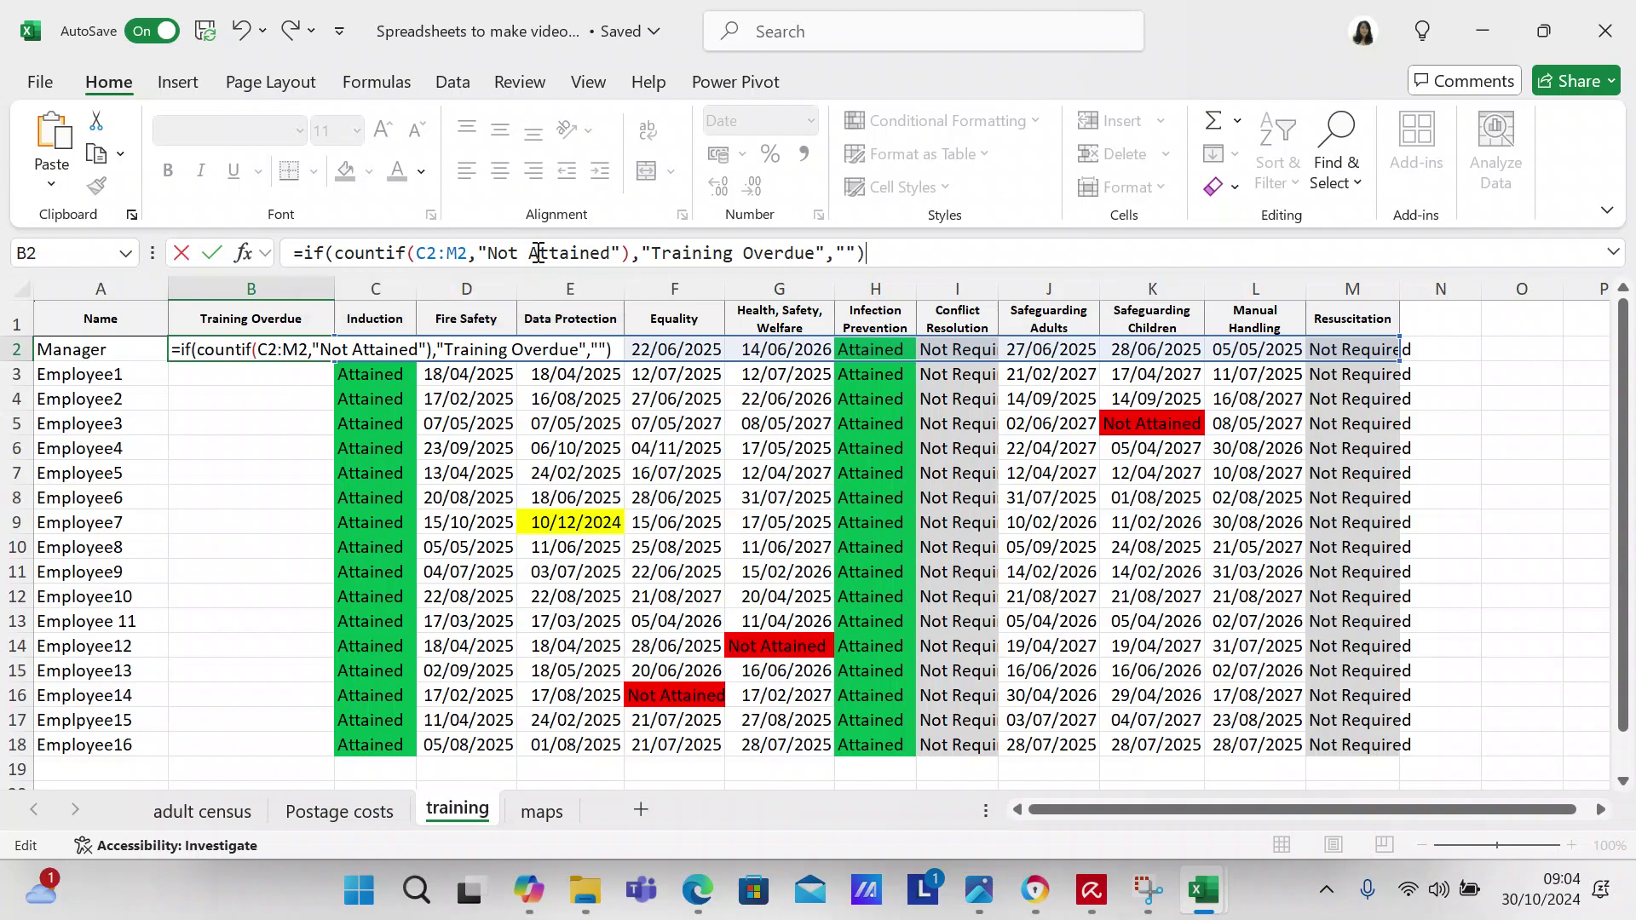
key(Return)
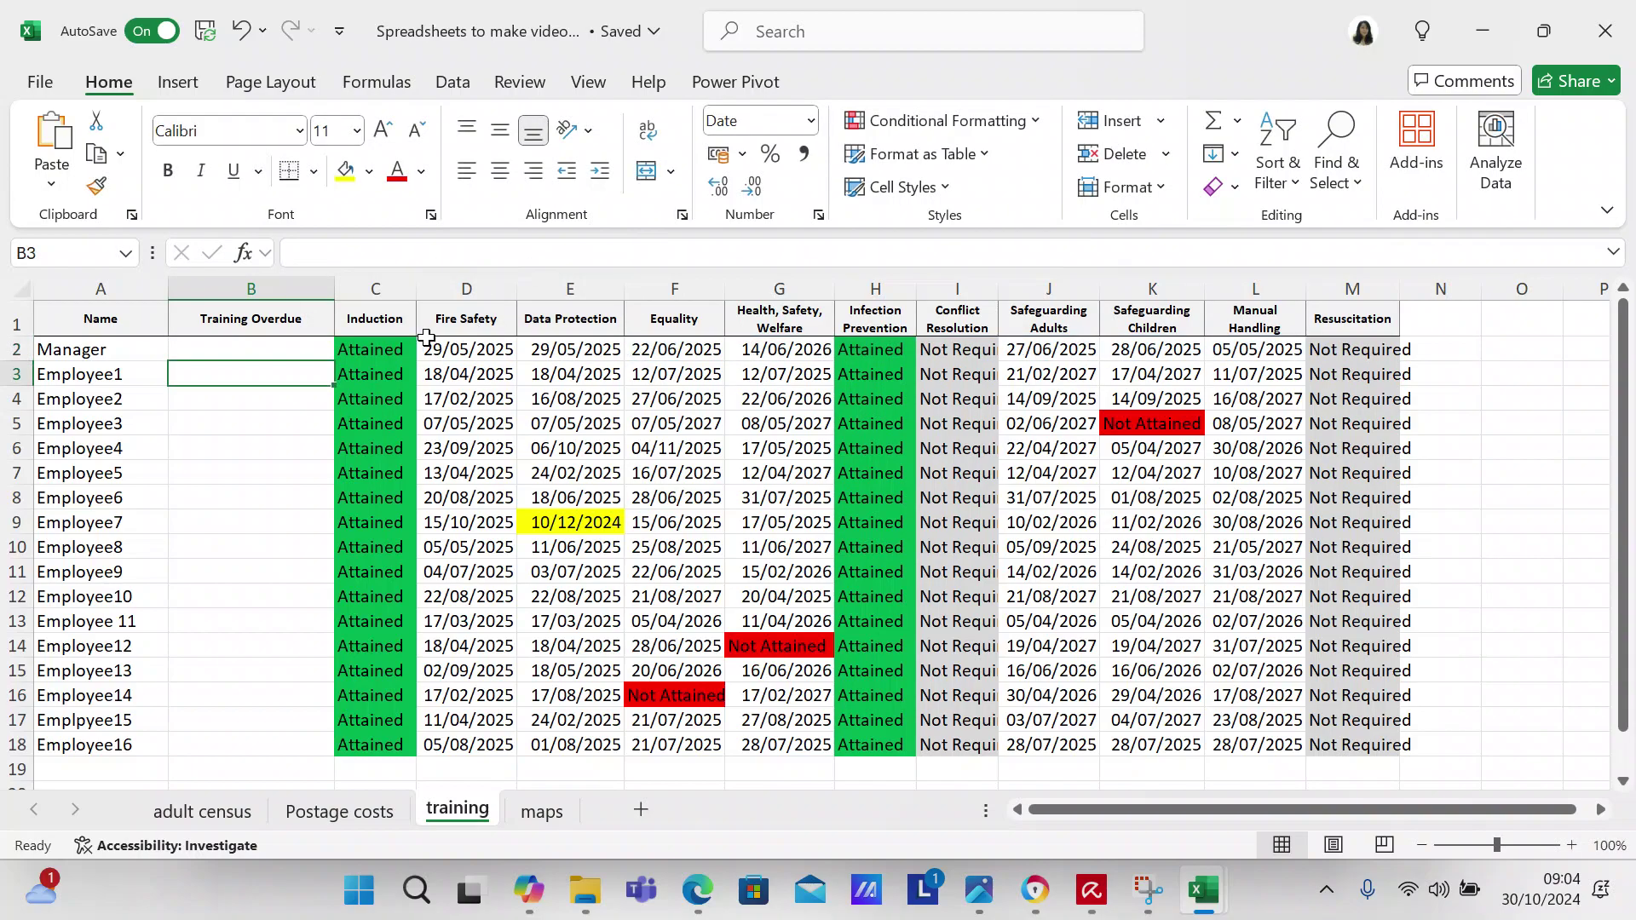
Copy the Training Overdue formula from B2 into B3:B18
click(327, 348)
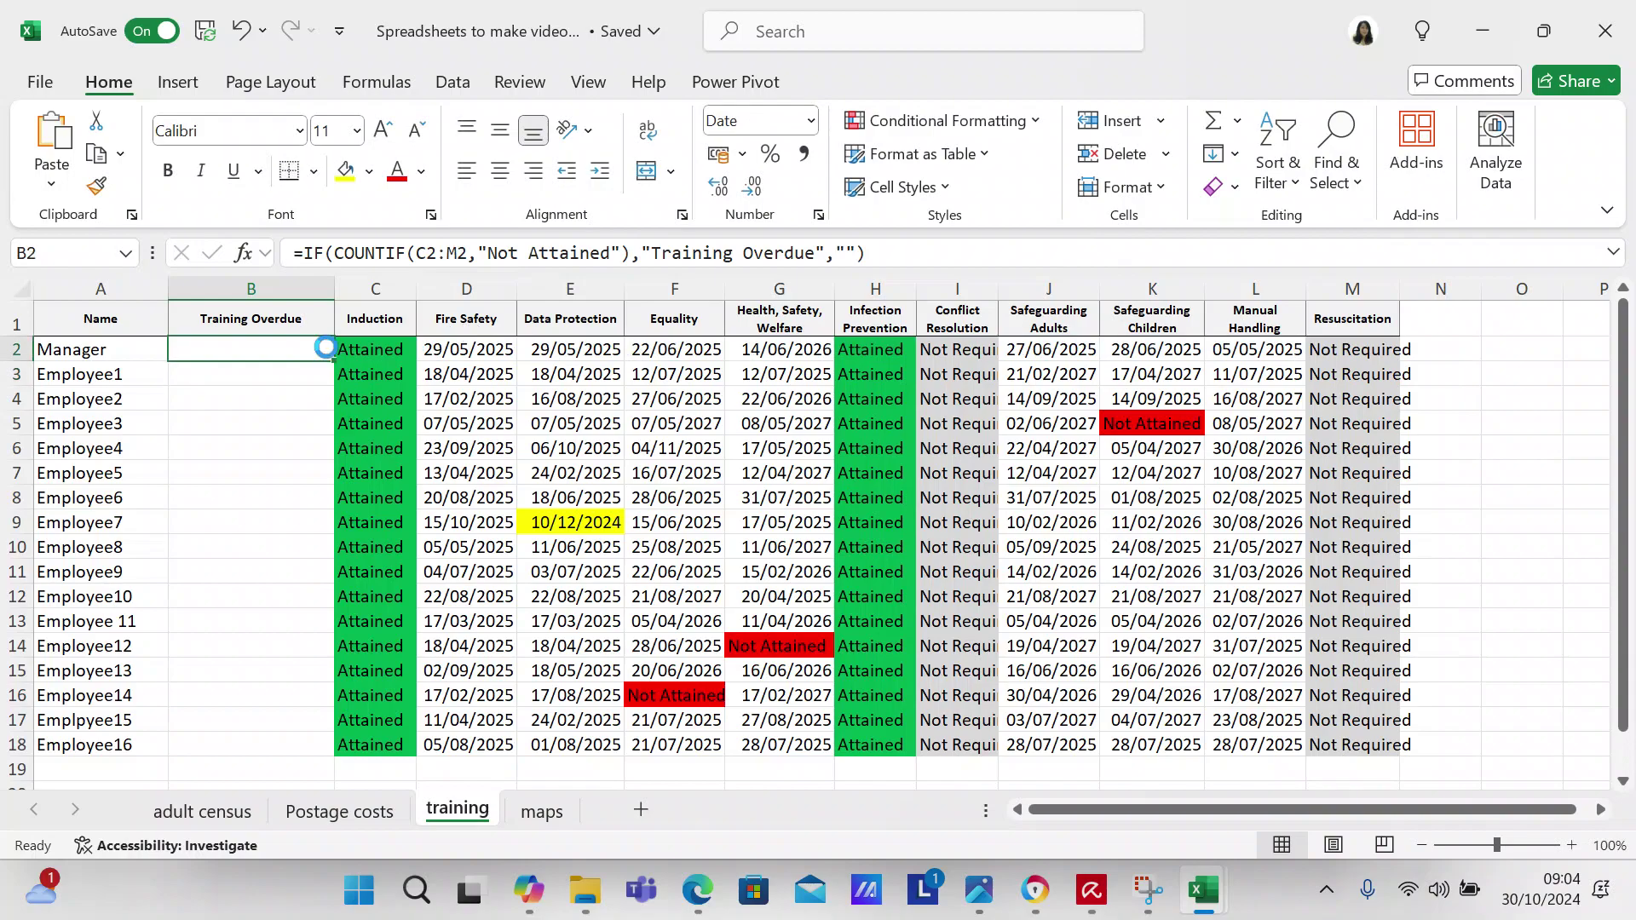
key(ctrl+c)
click(311, 375)
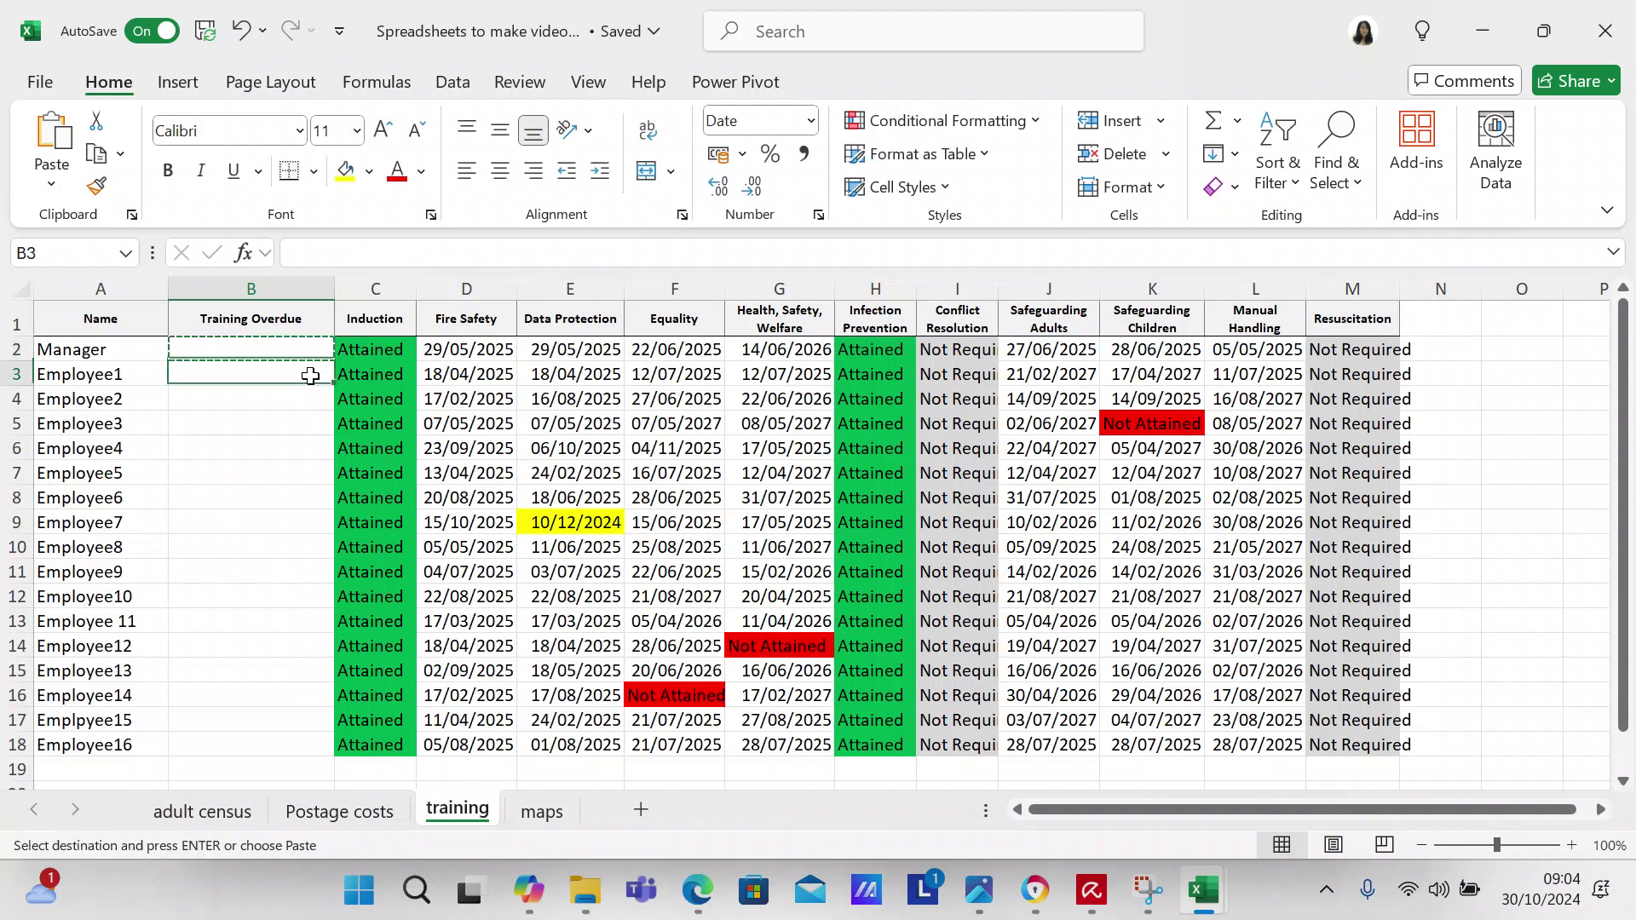
key(shift+Down)
key(shift+Down)
key(shift+Down)
key(shift+Down)
key(shift+Down)
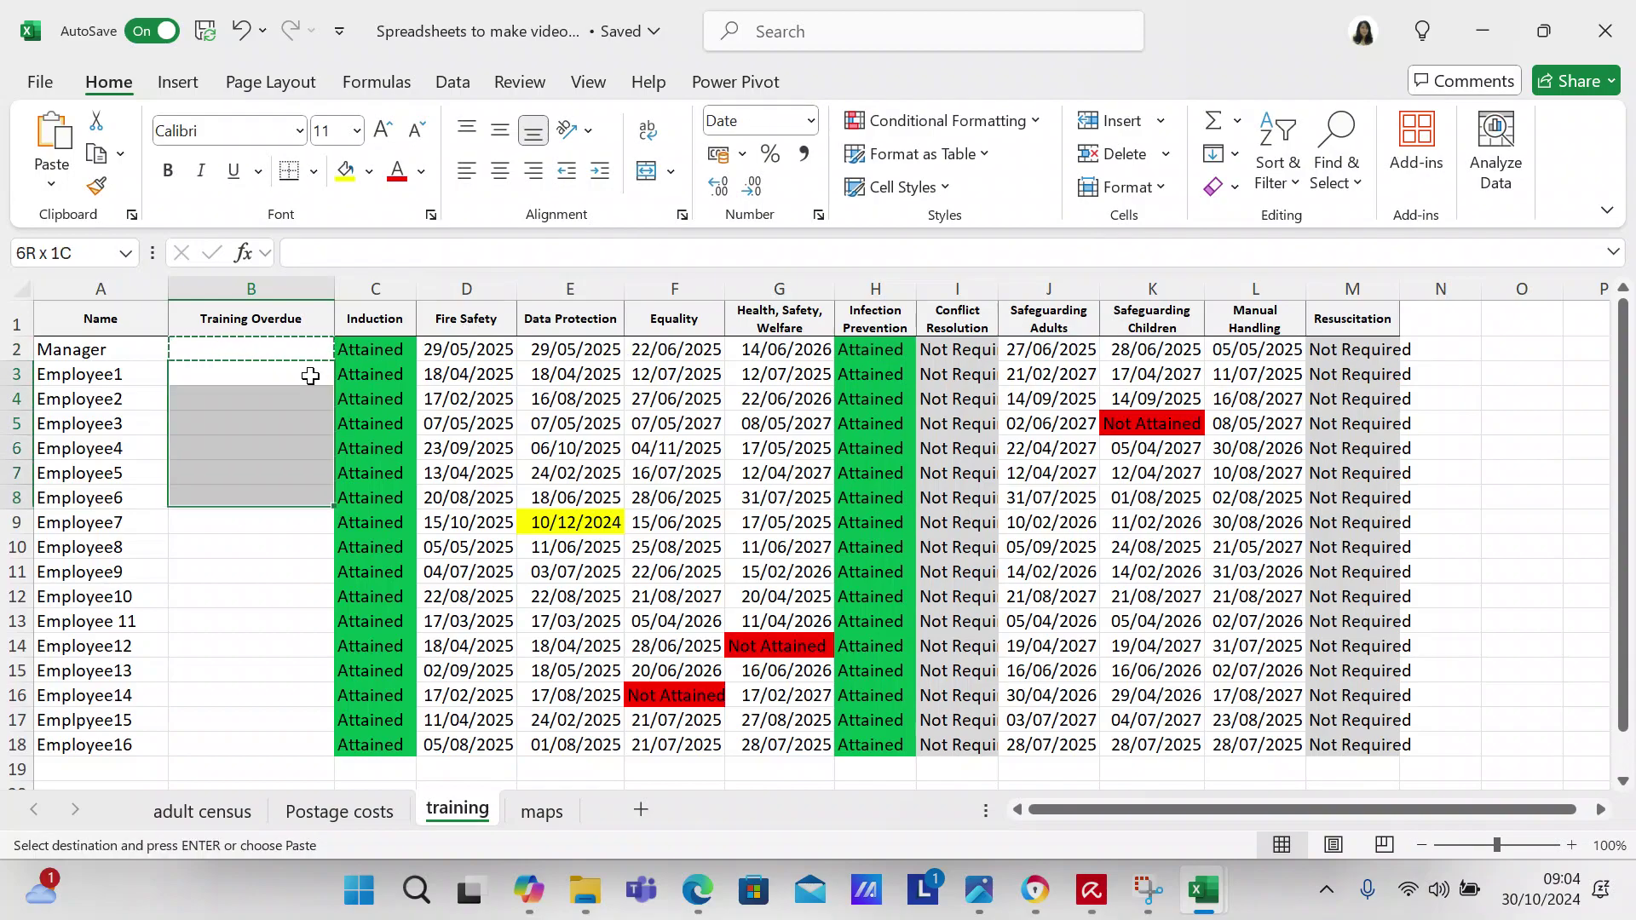
key(shift+Down)
key(shift+Down)
key(shift+Down)
key(shift+Down)
key(shift+Down)
key(shift+Down)
key(shift+Down)
key(shift+Down)
key(shift+Down)
key(shift+Down)
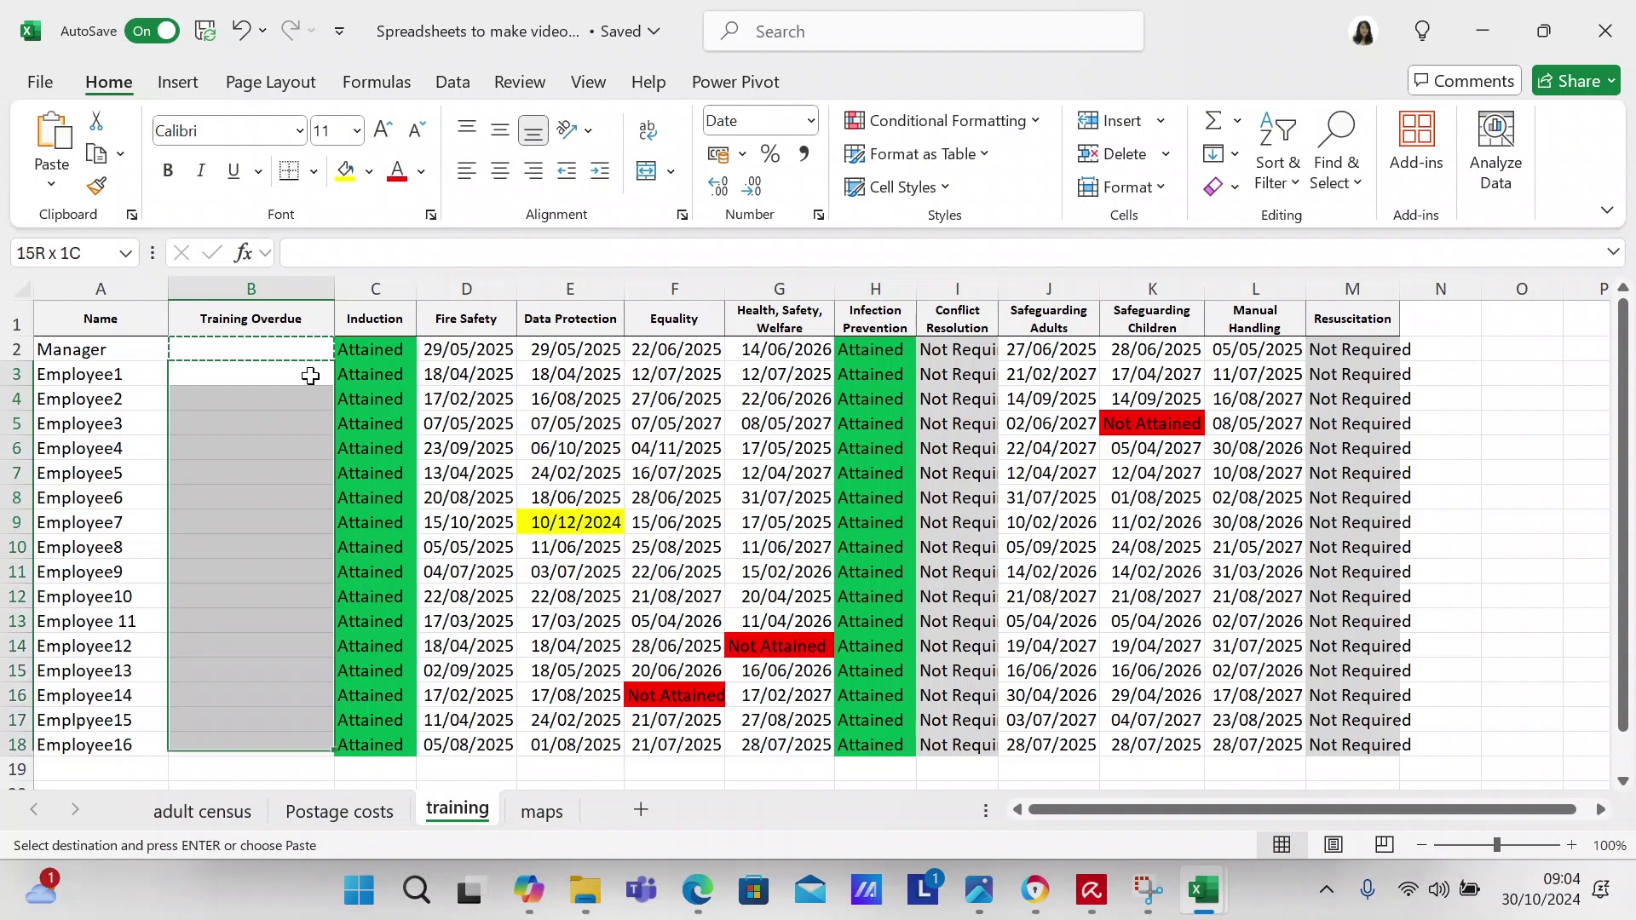
key(ctrl+v)
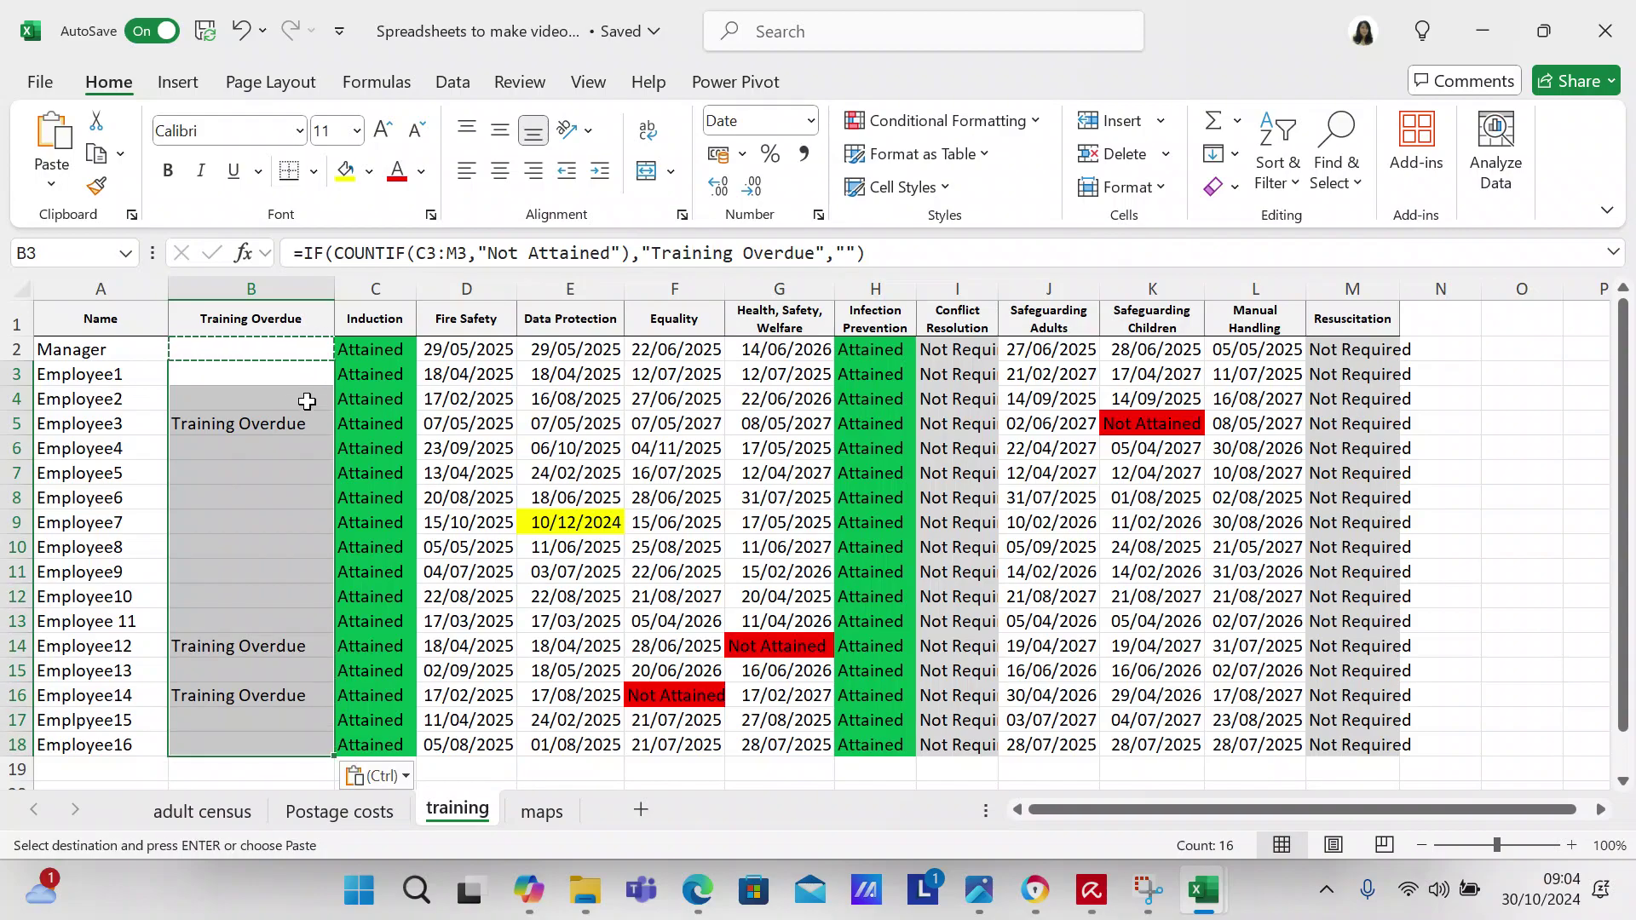
key(Escape)
Create a conditional formatting rule for B2:B18 that formats only cells whose value is equal to "Training Overdue"
click(273, 346)
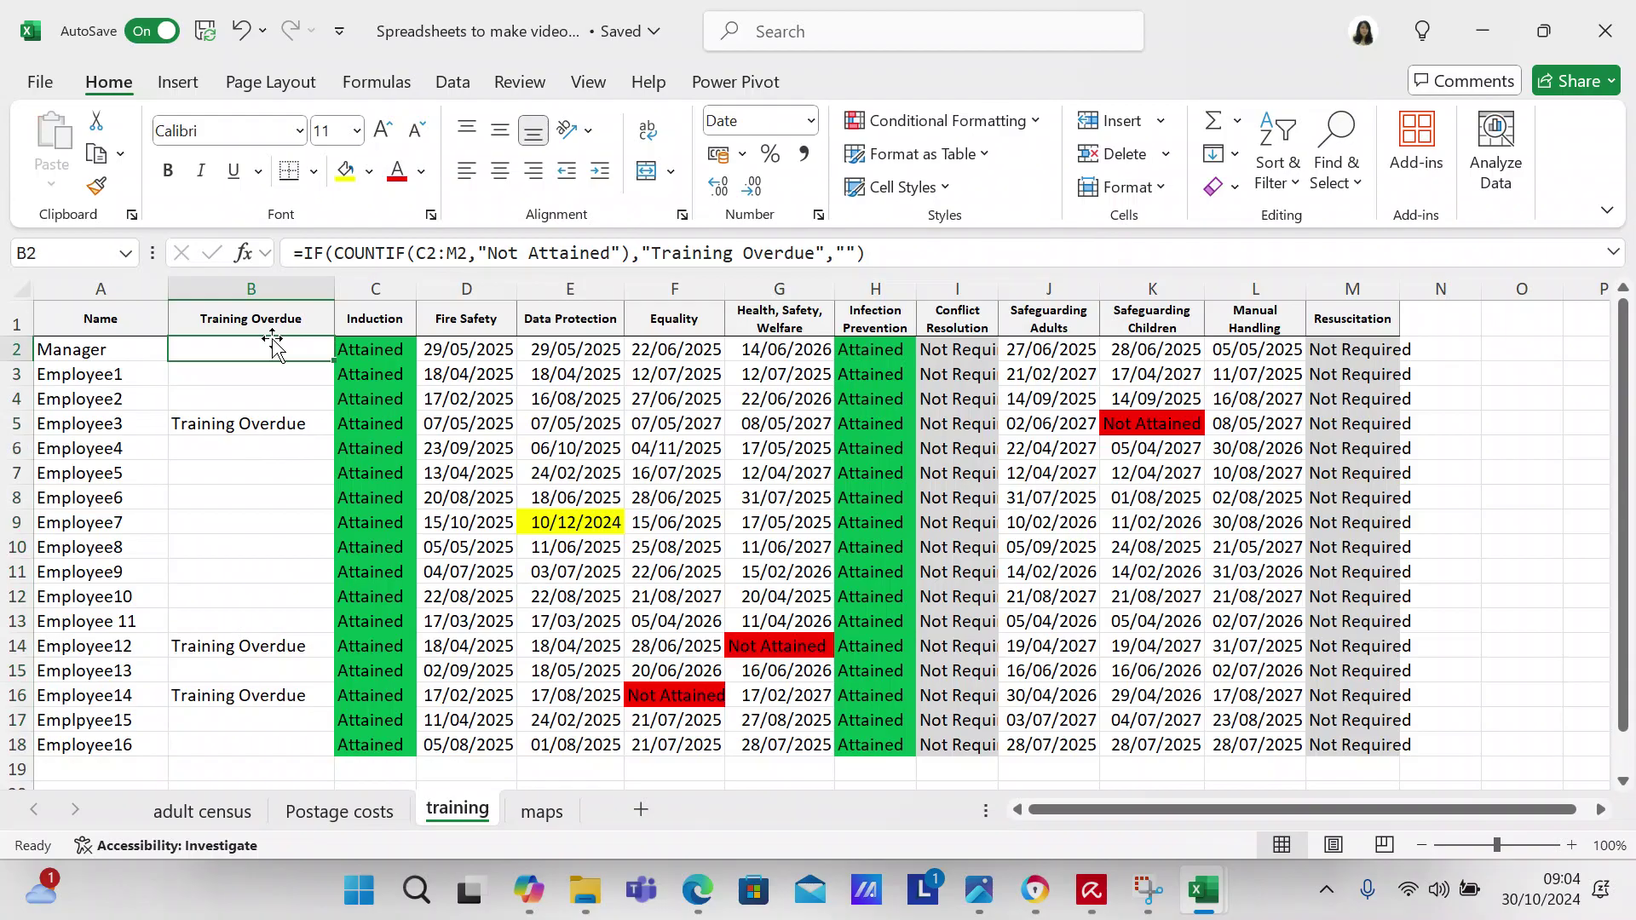
key(shift+Down)
key(shift+Down)
key(shift+Down)
key(shift+Down)
key(shift+Down)
key(shift+Down)
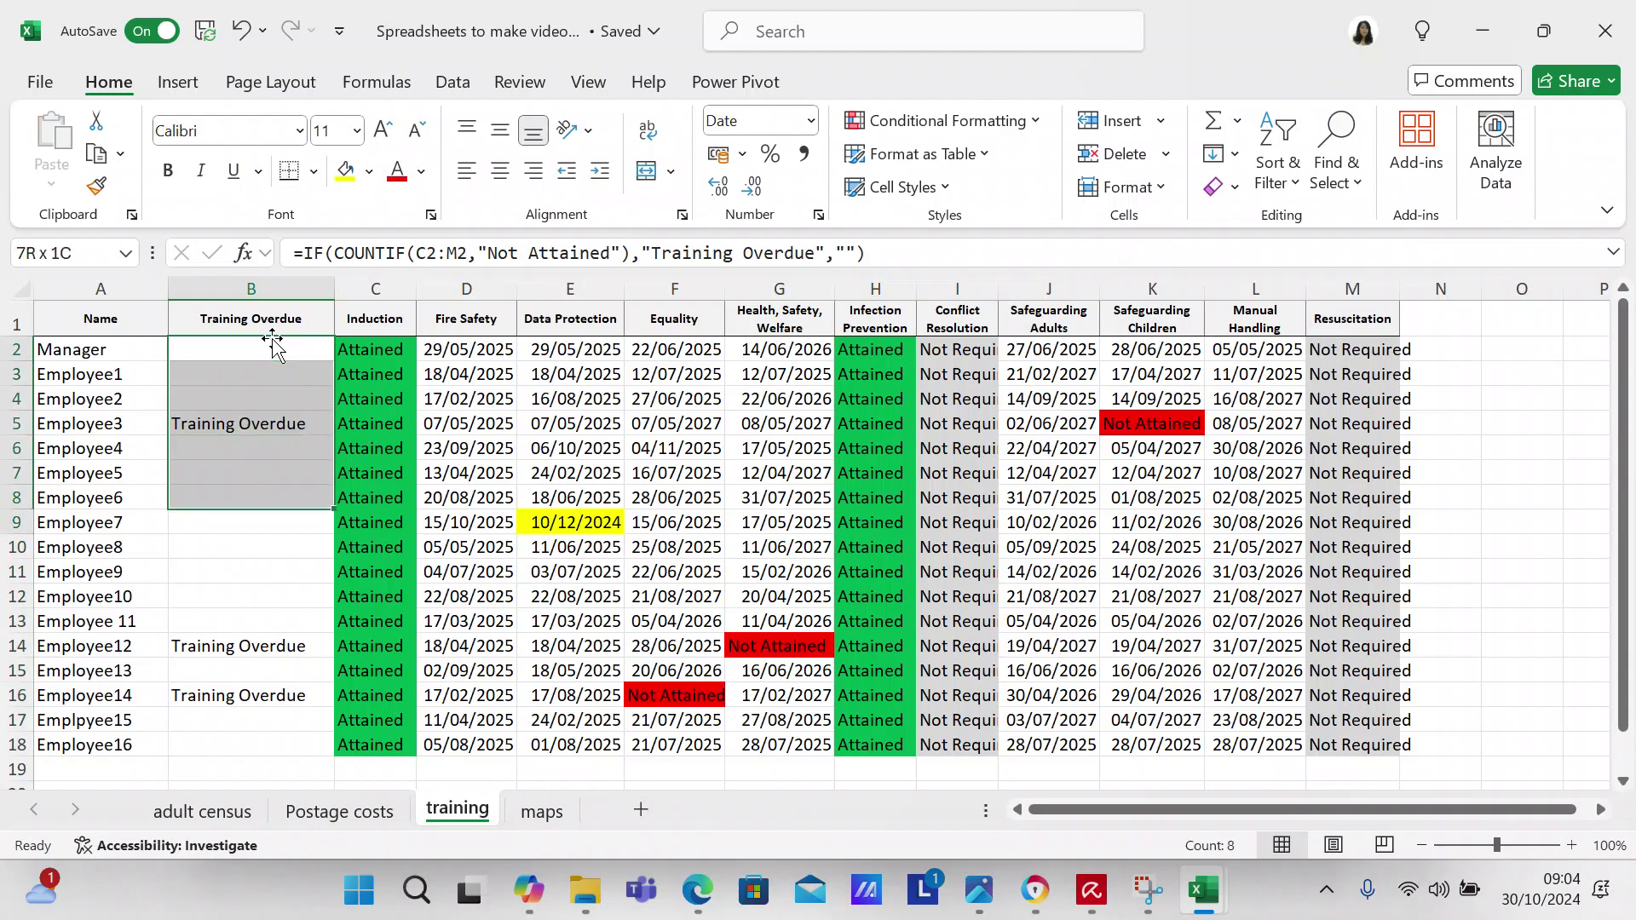
key(shift+Down)
key(shift+Down)
key(shift+Down)
key(shift+Down)
key(shift+Down)
key(shift+Down)
key(shift+Down)
key(shift+Down)
key(shift+Down)
key(shift+Down)
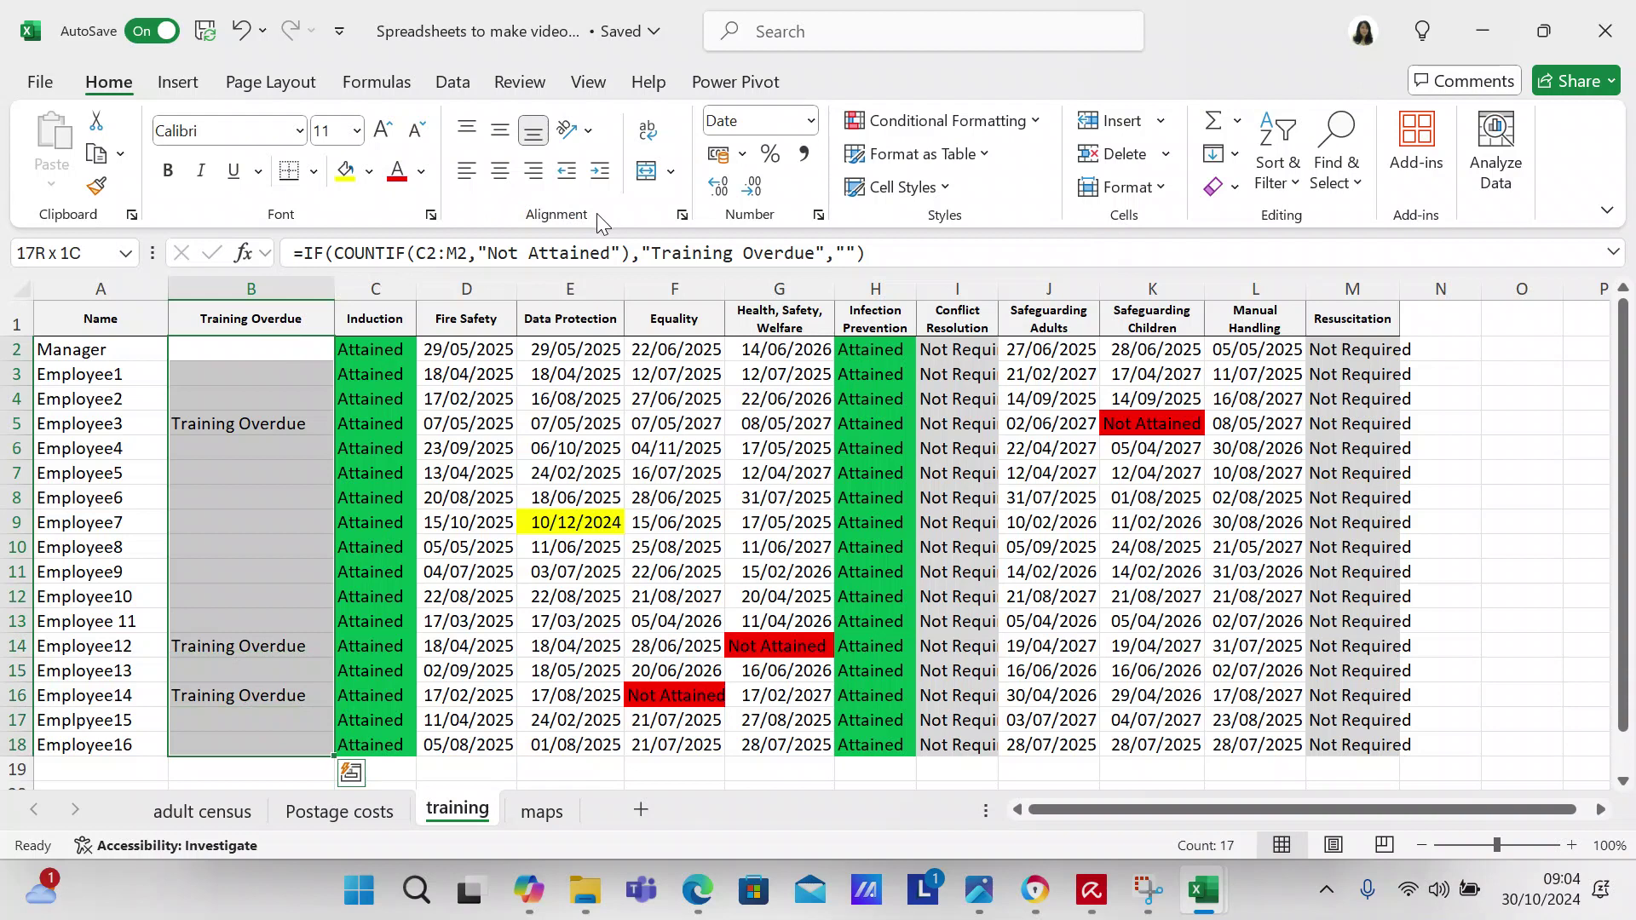
click(993, 125)
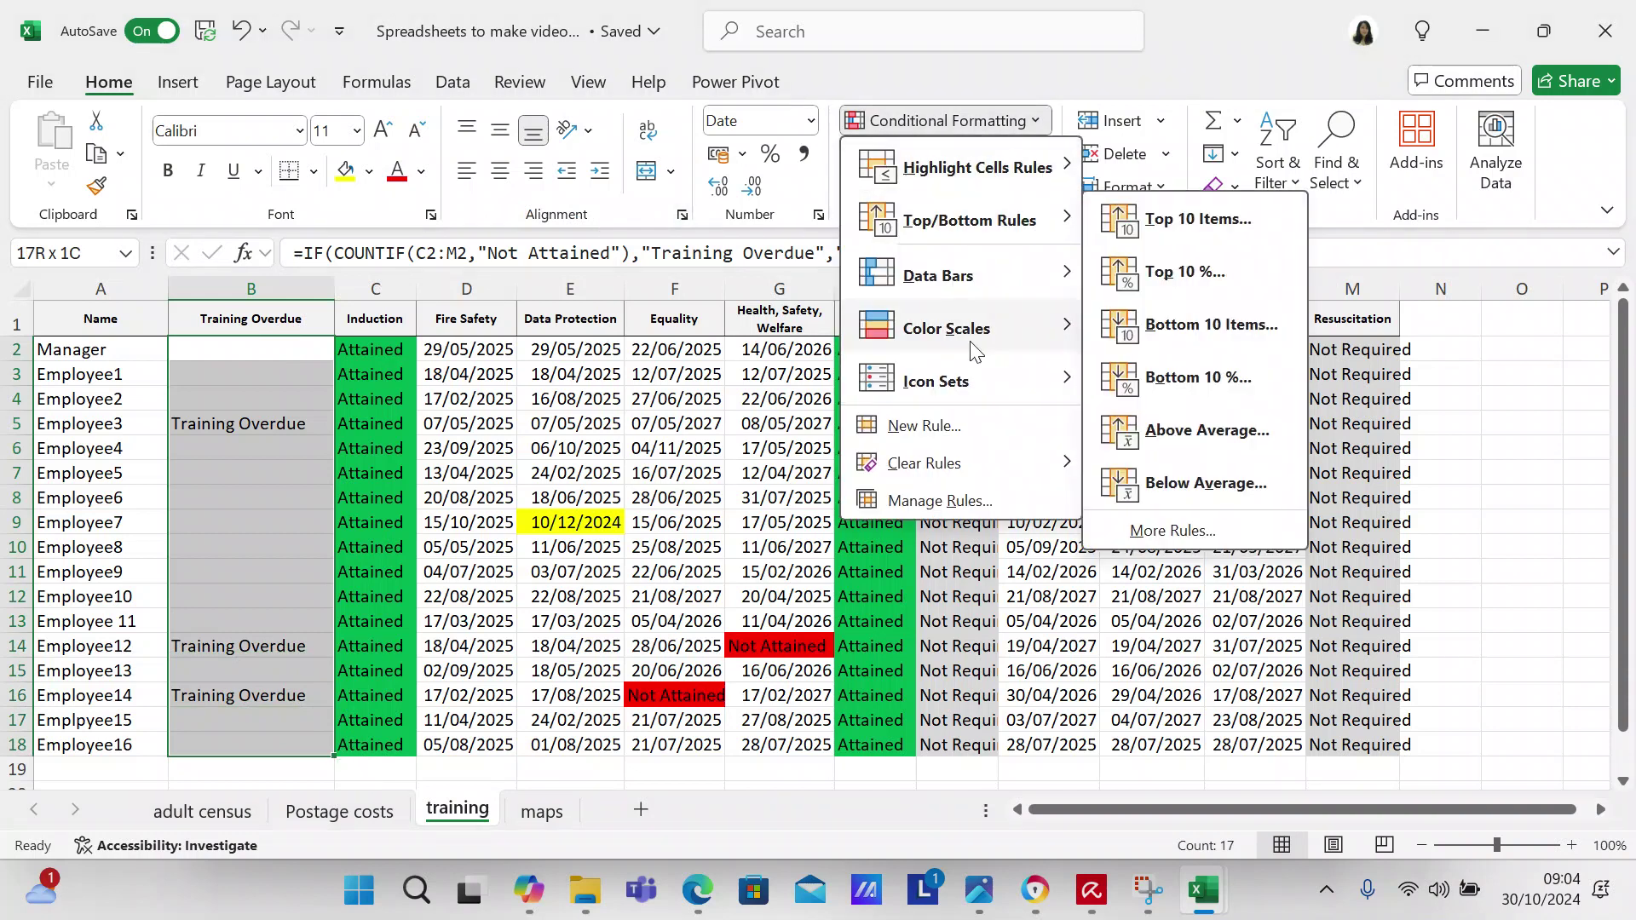
click(949, 426)
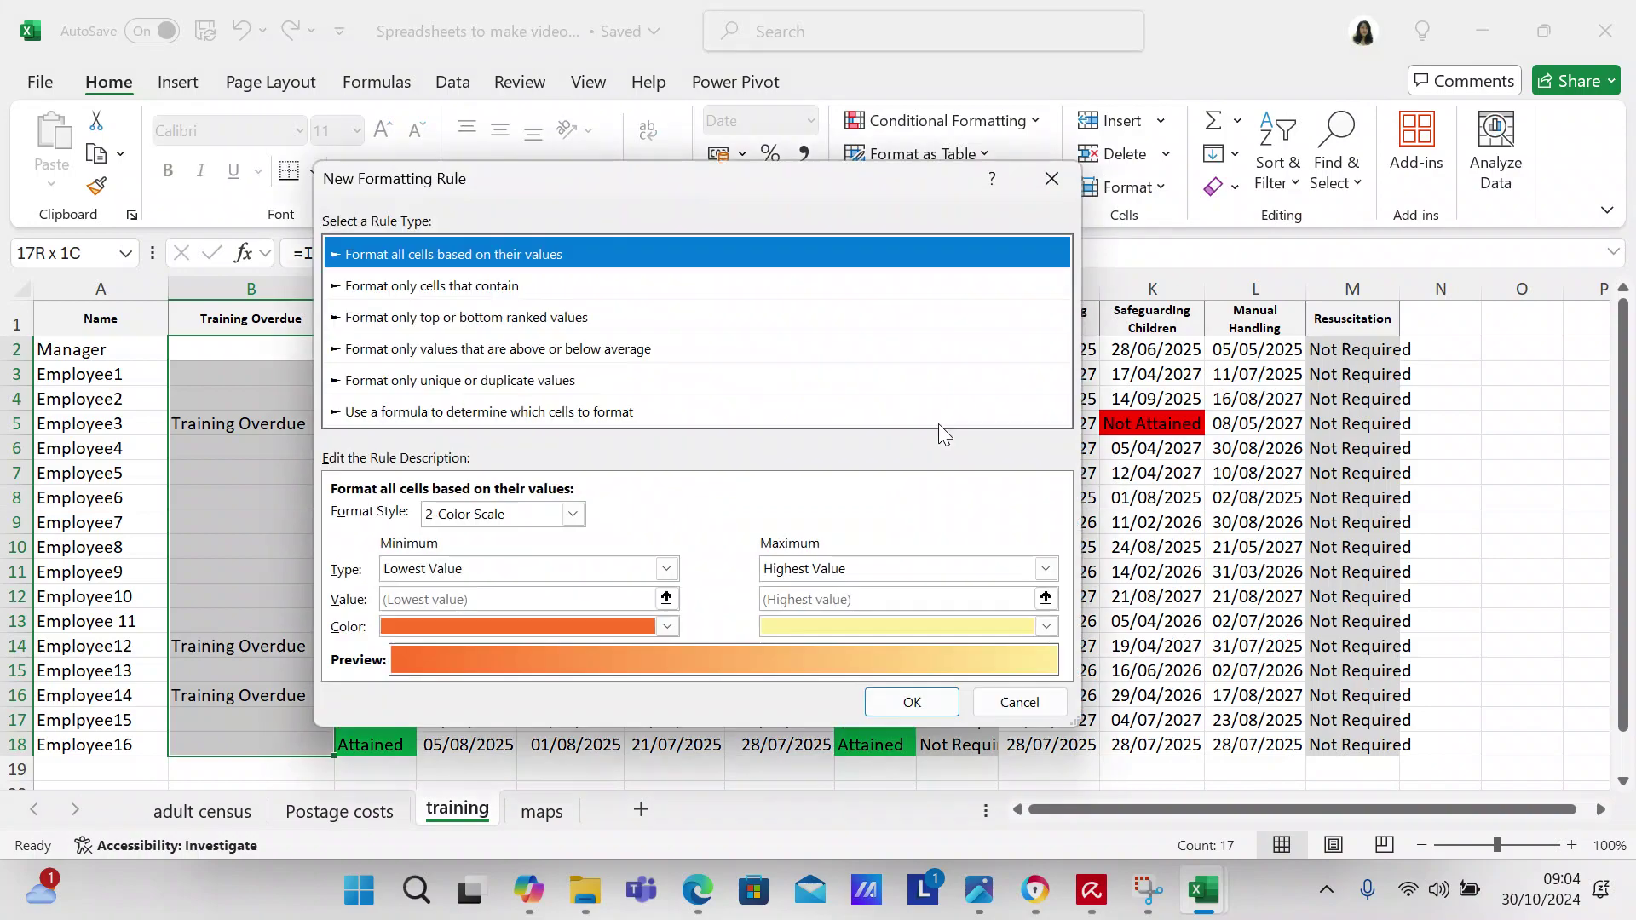
click(394, 285)
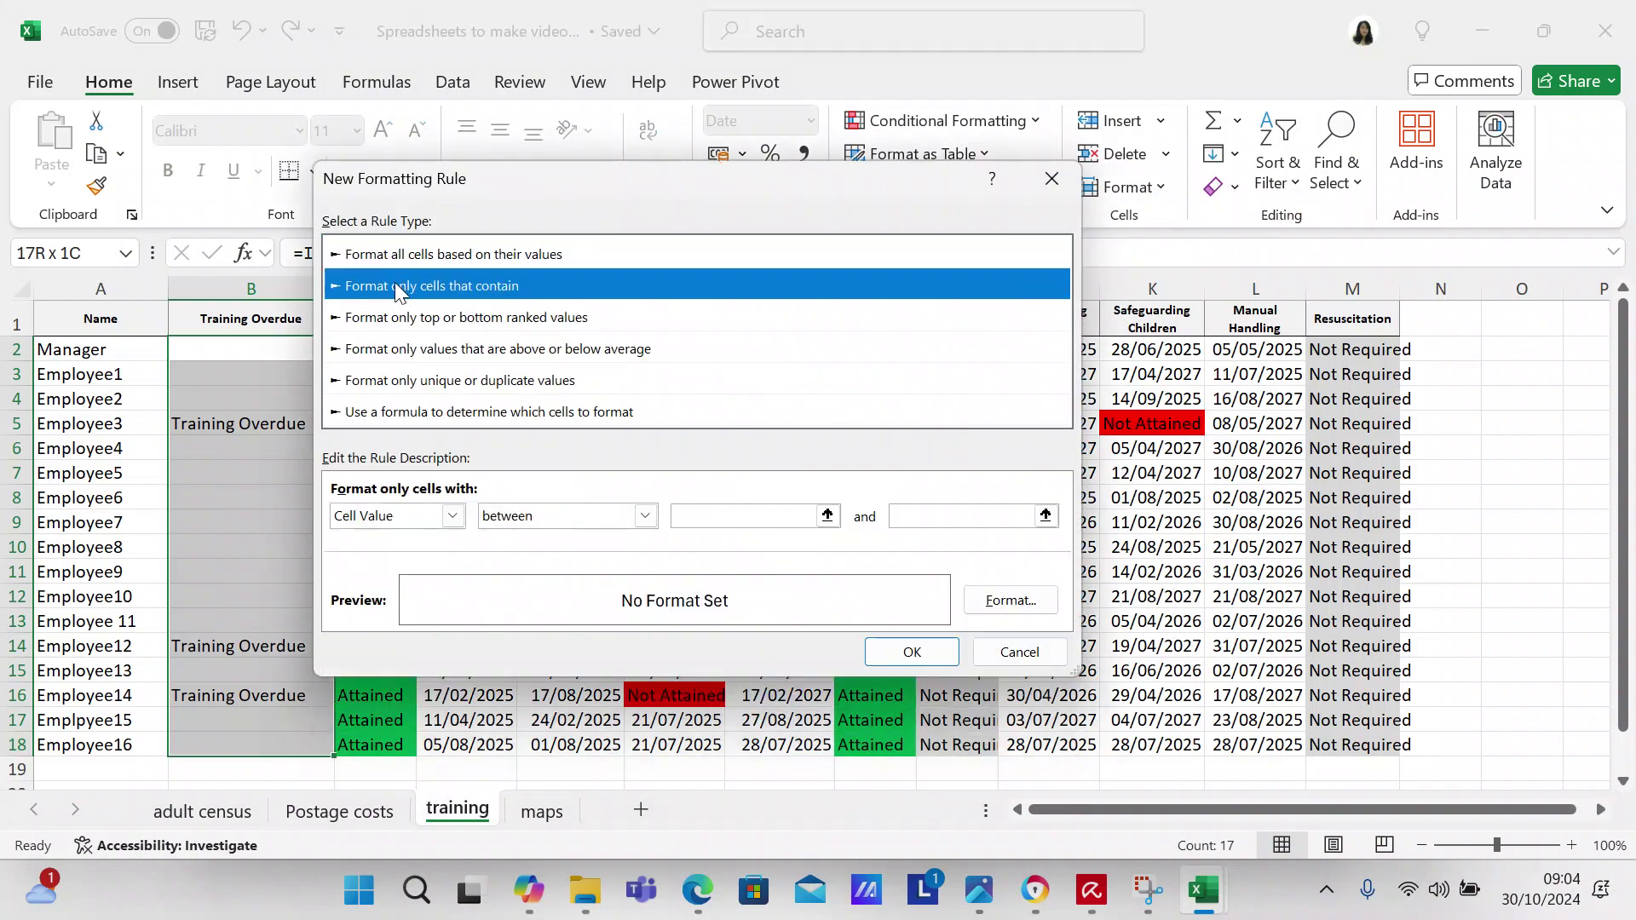
click(645, 515)
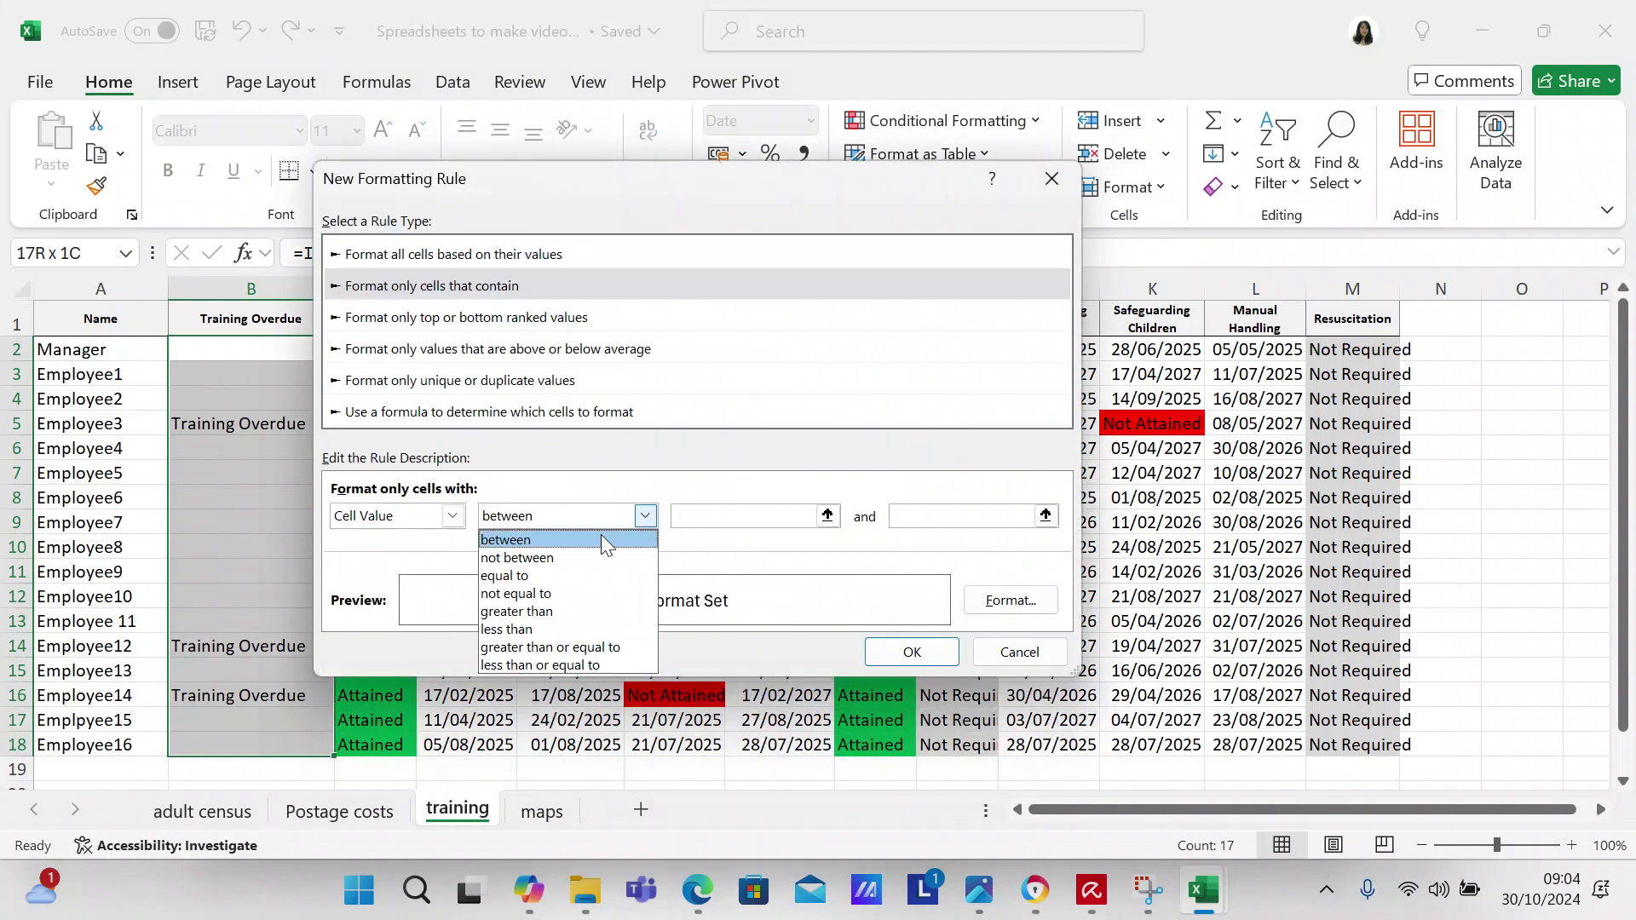
click(530, 578)
click(754, 518)
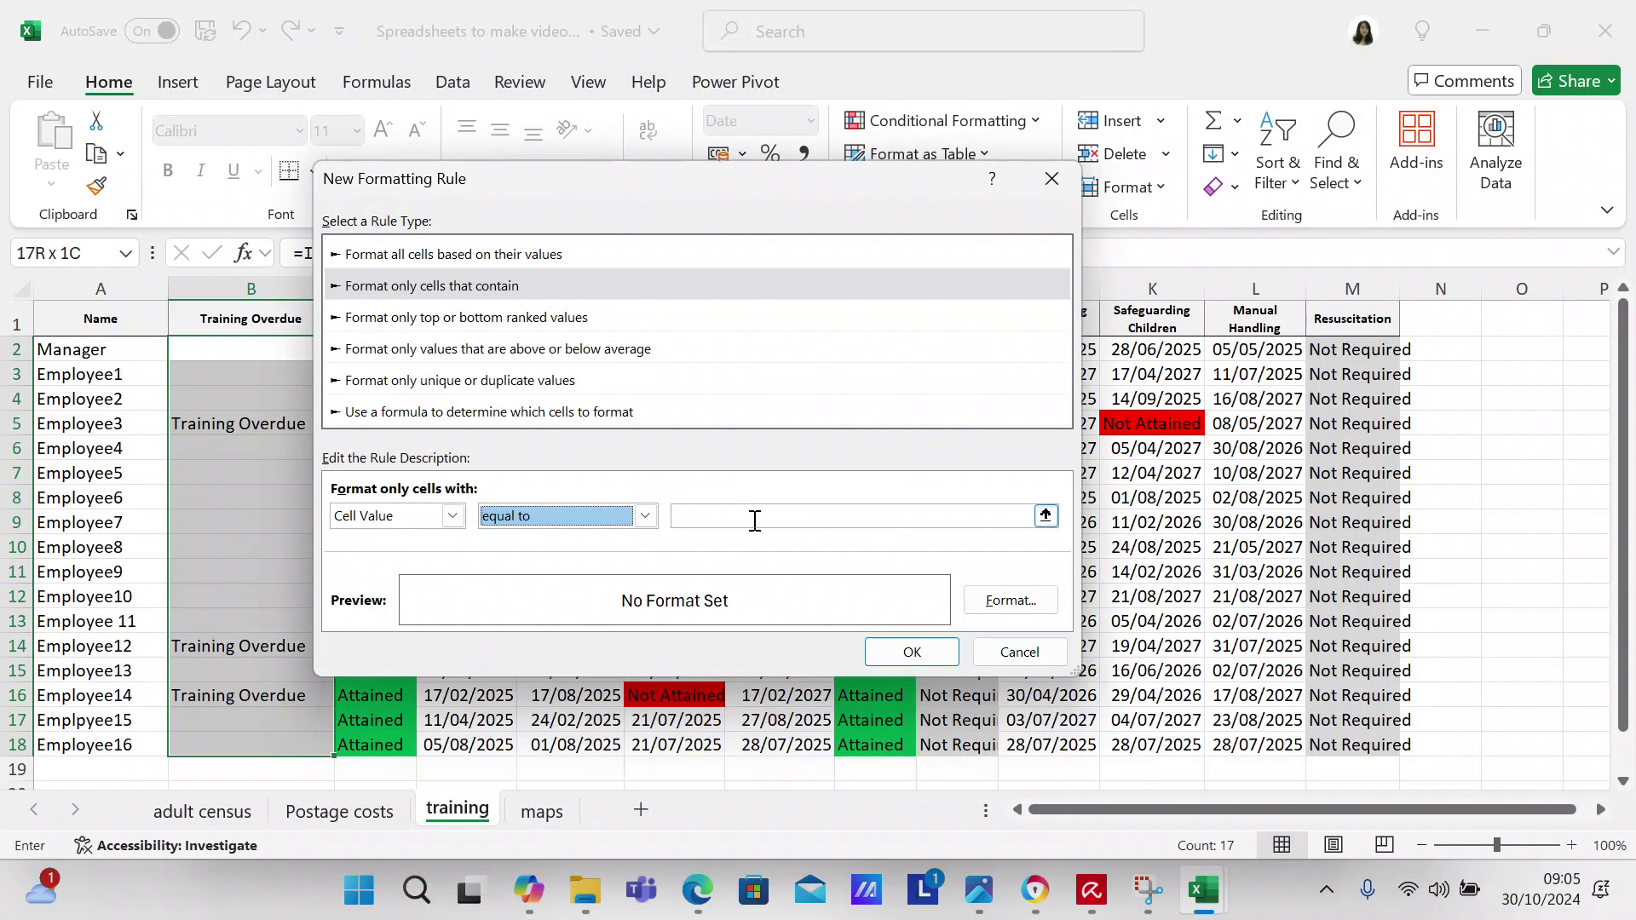
text(Trai)
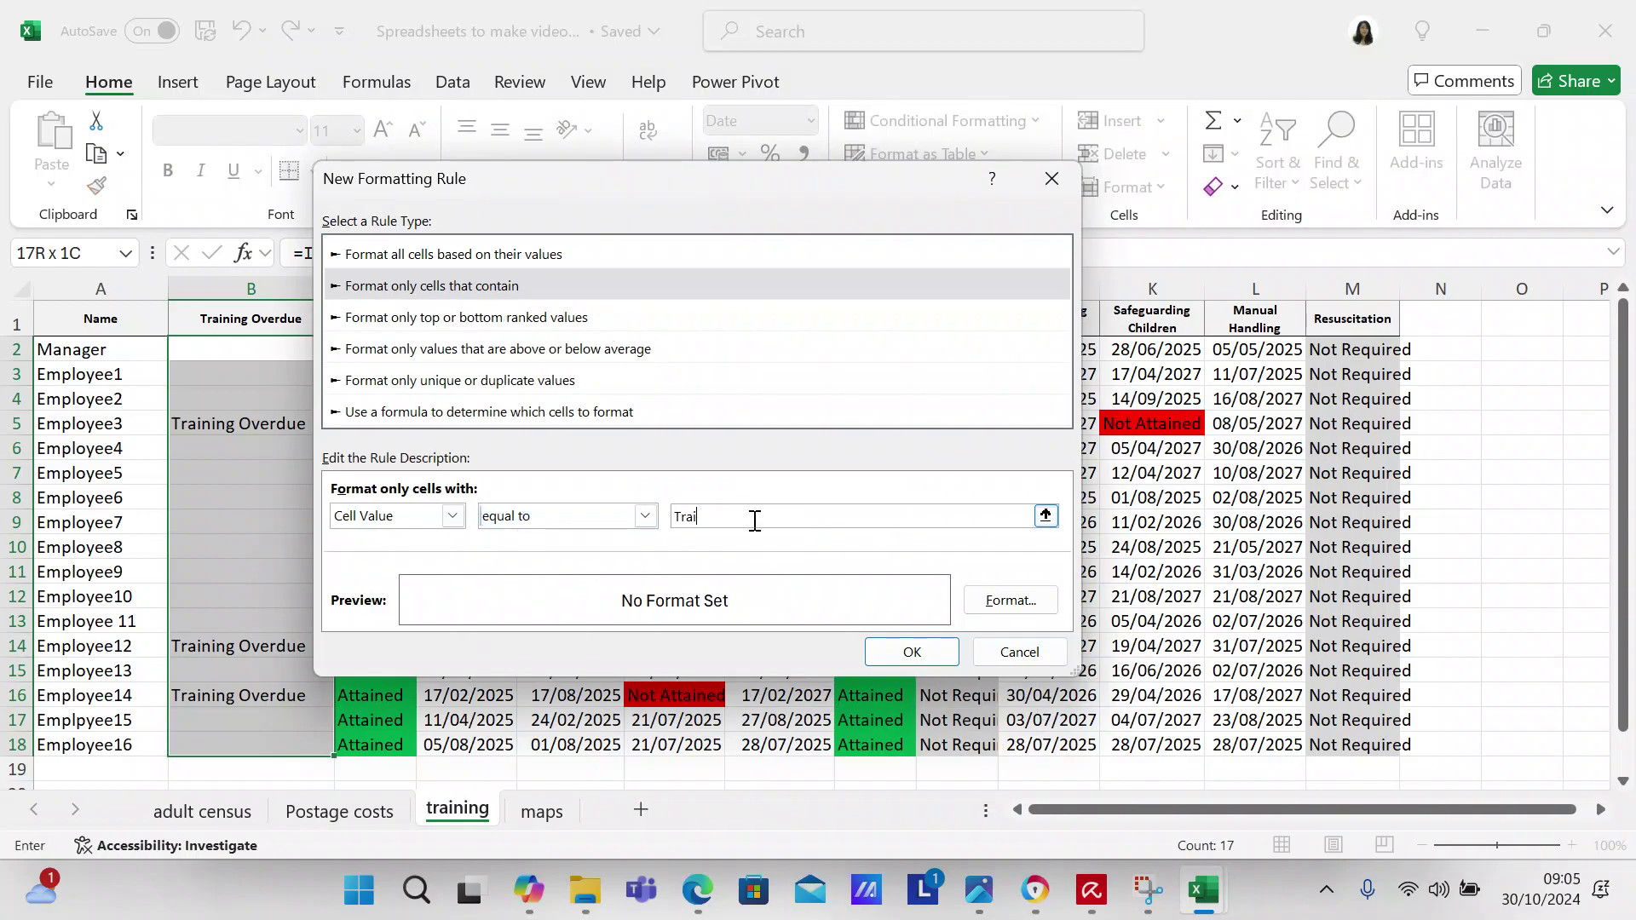
text(ning Overdue)
Give the "Training Overdue" rule a red fill and apply it
click(1005, 602)
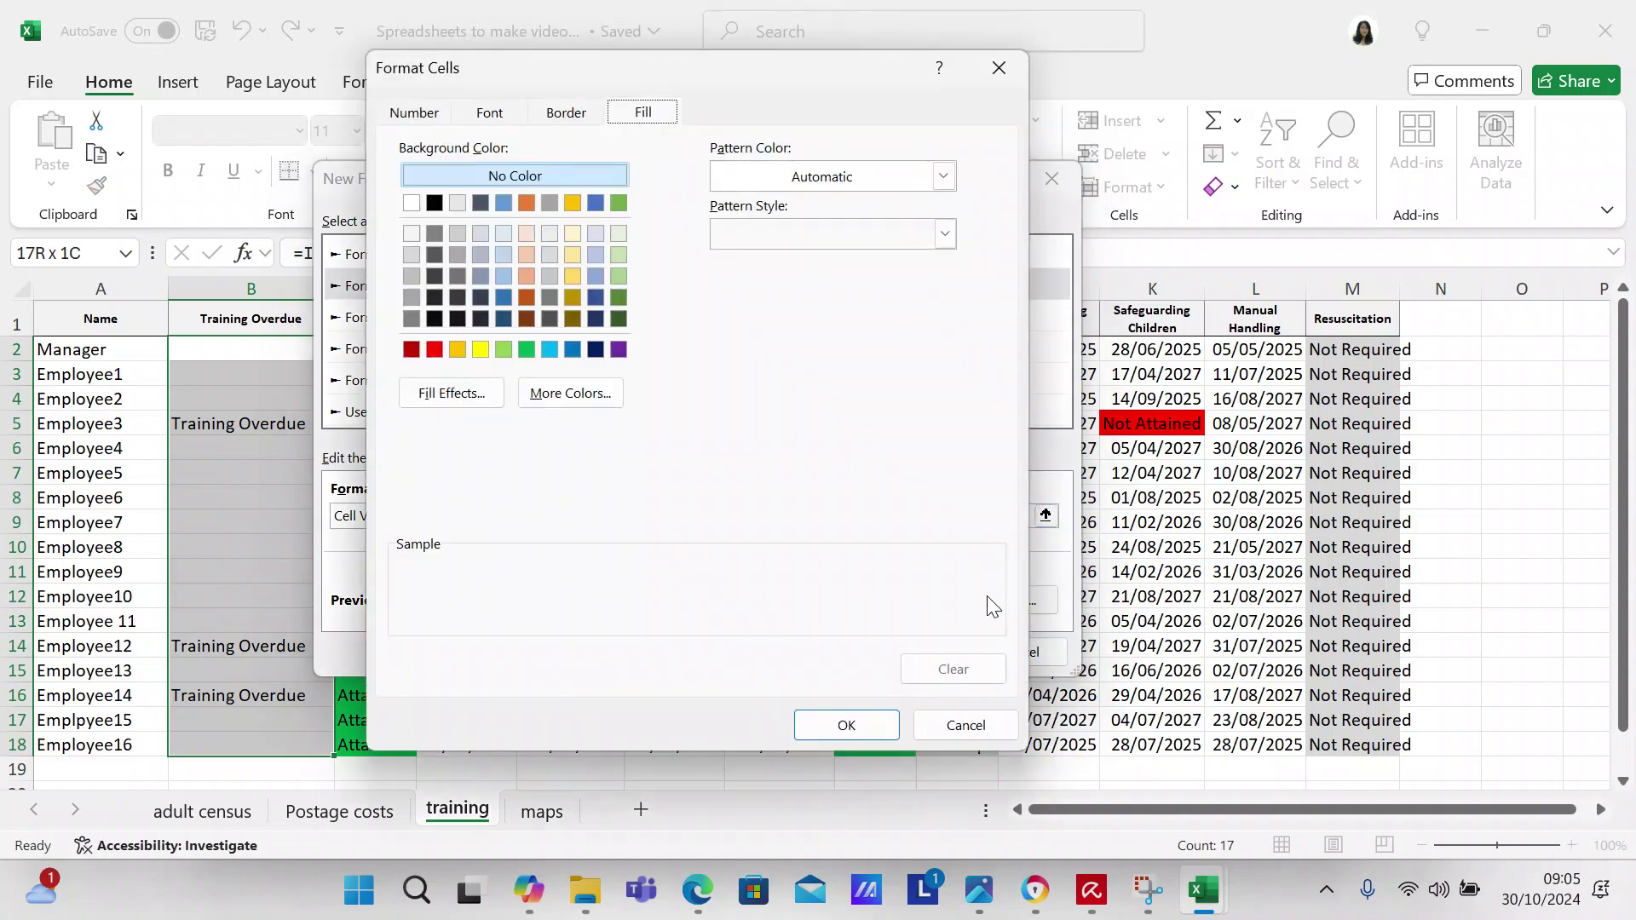
click(438, 346)
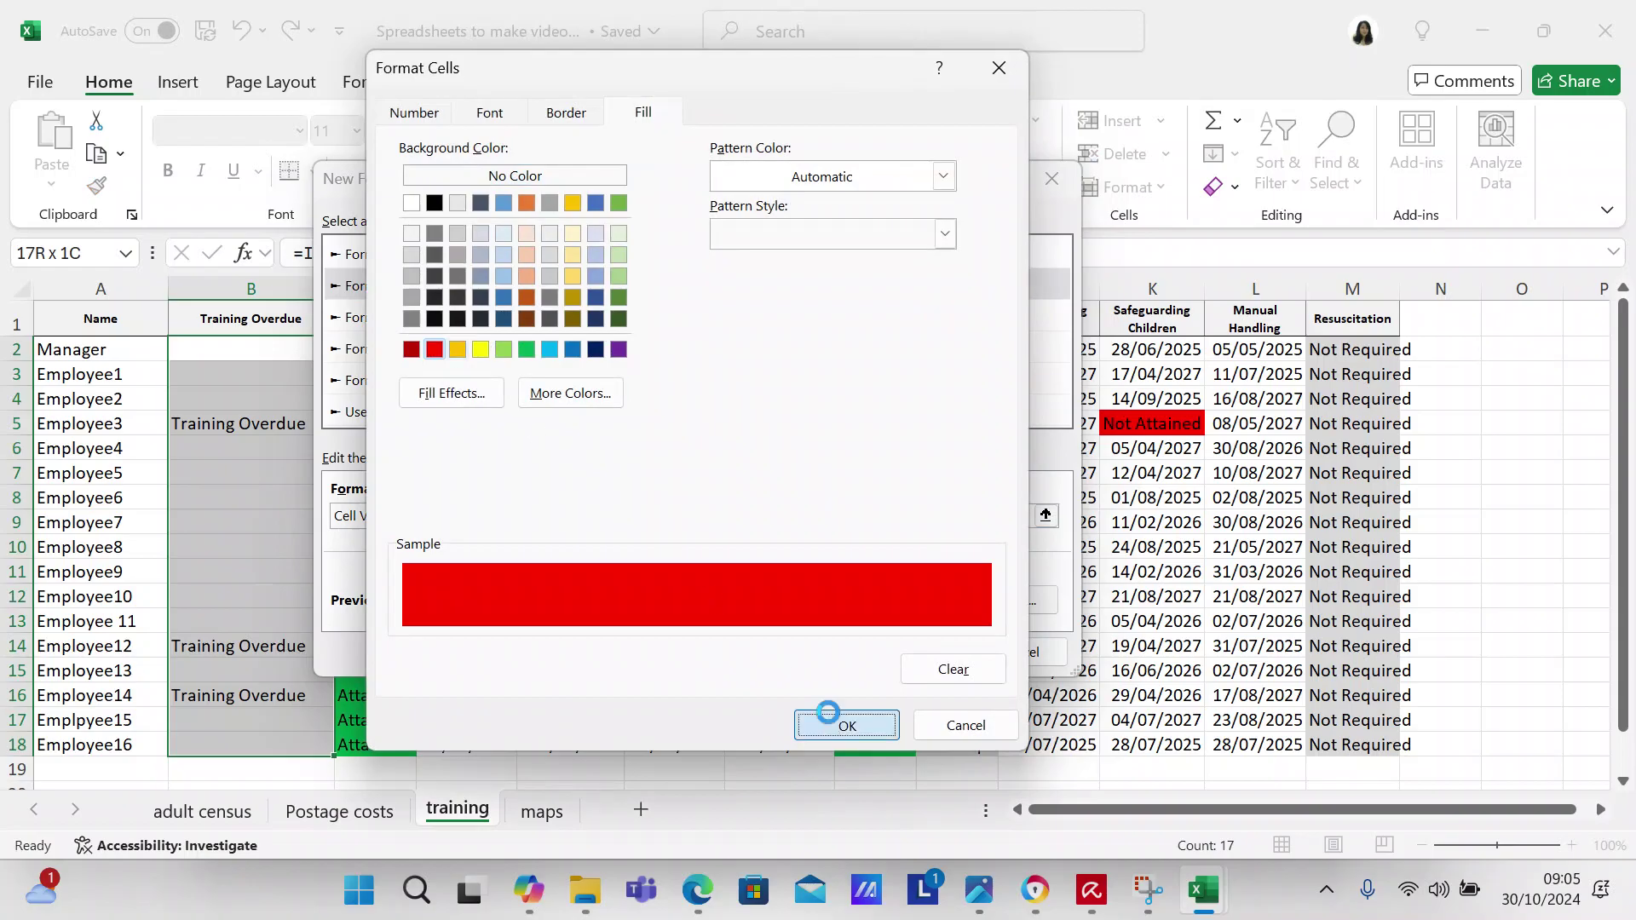
click(831, 720)
click(912, 654)
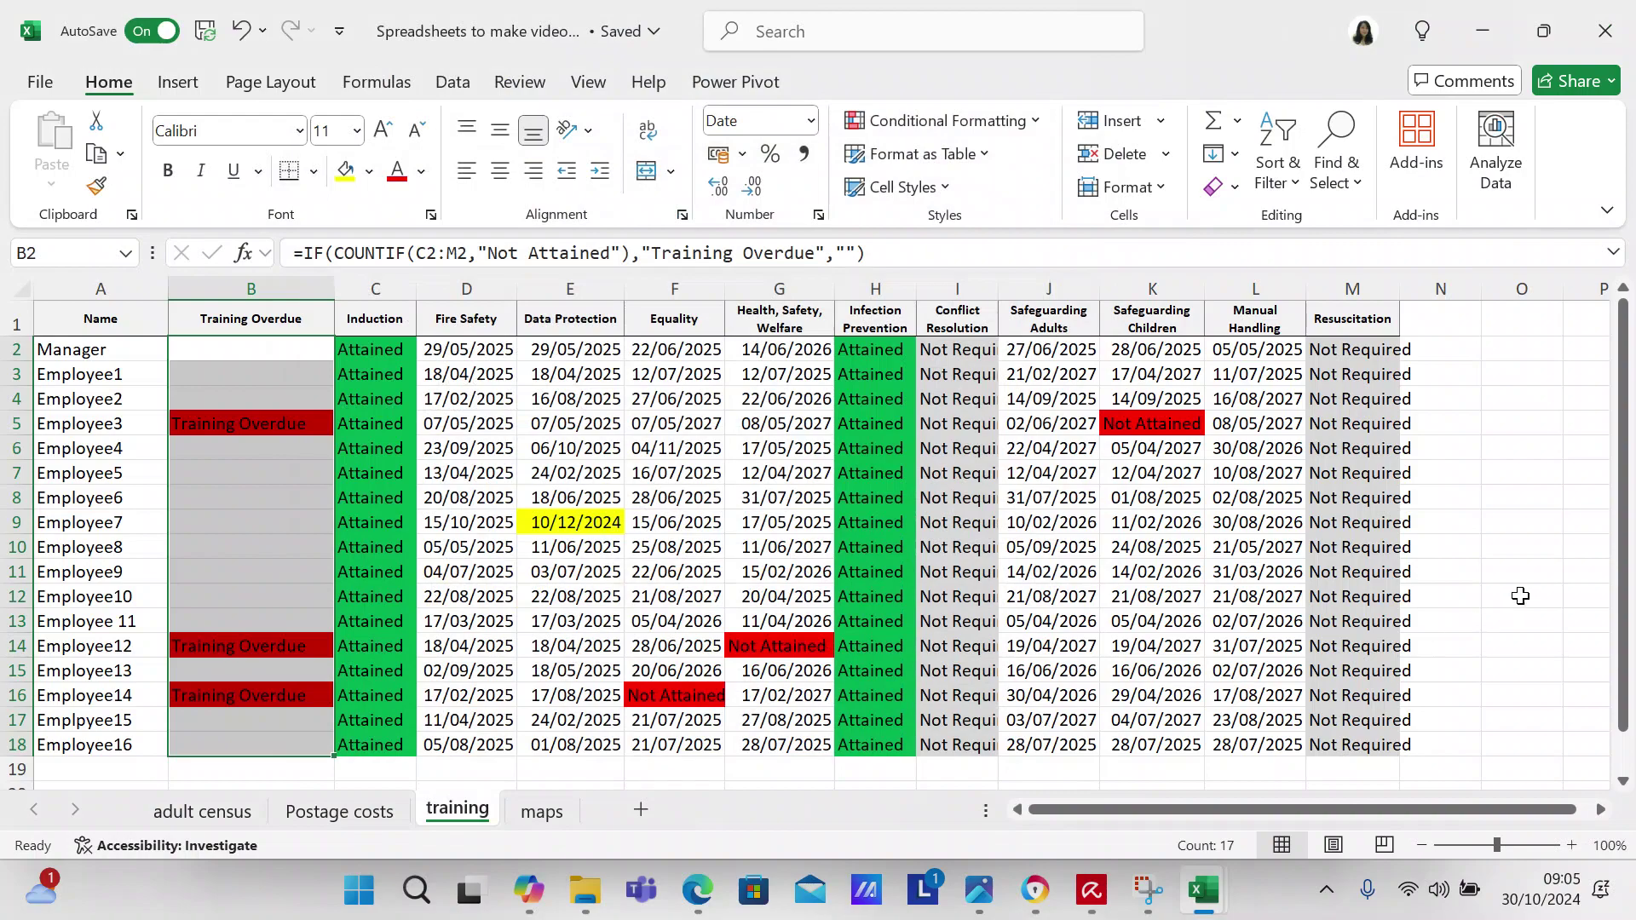
Enter the label "Training Overdue" in cell A20, below the staff list
click(1616, 576)
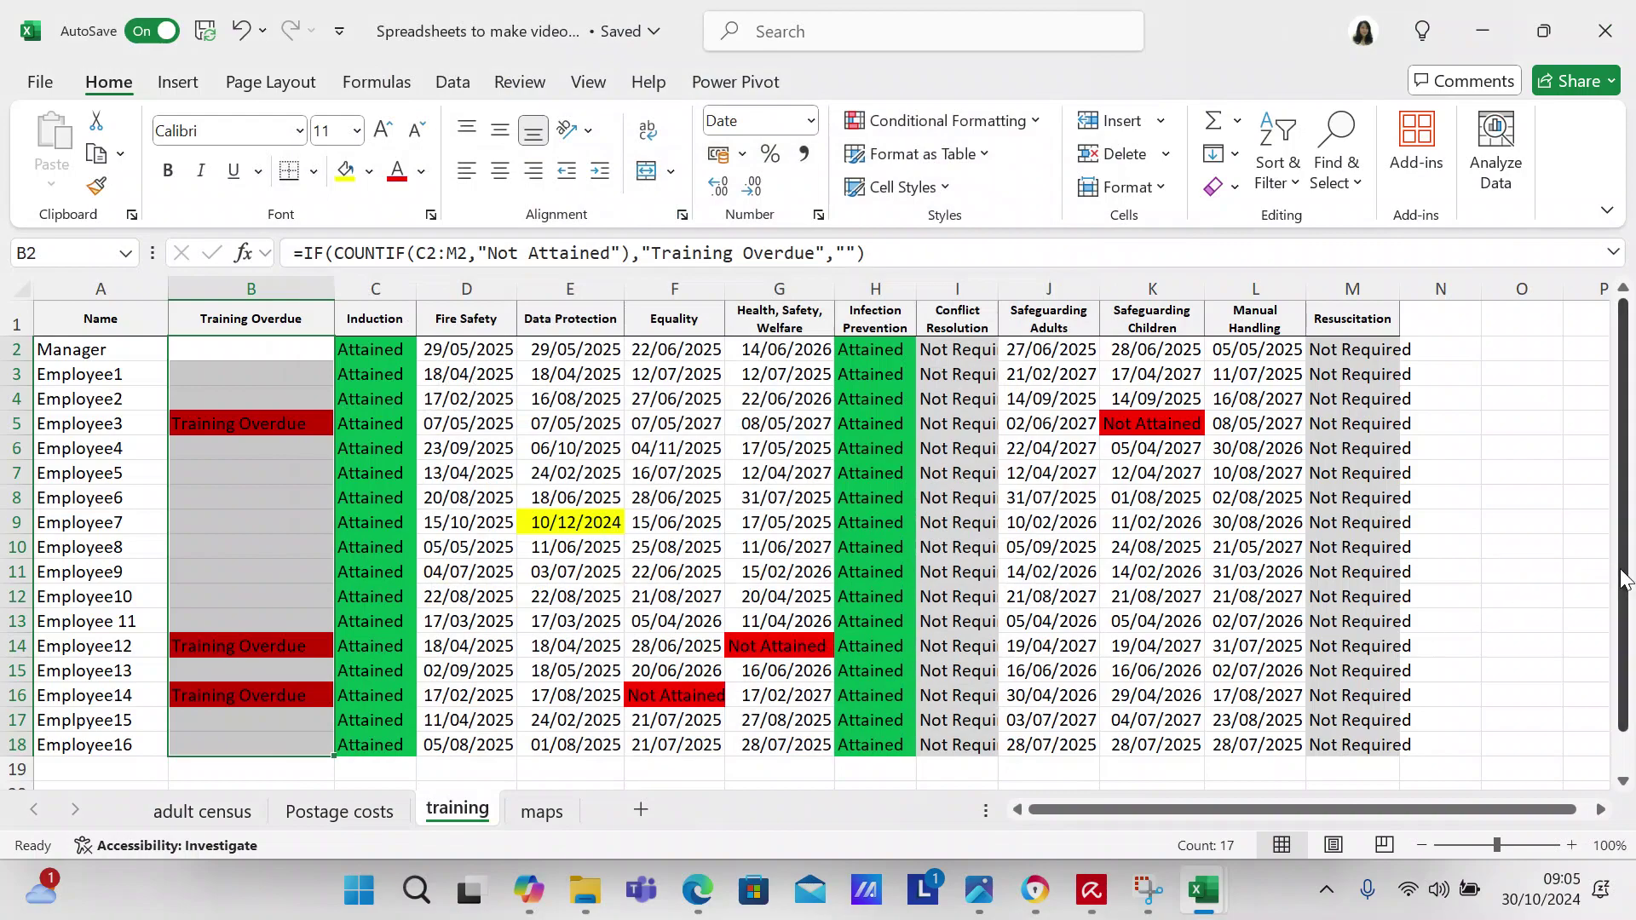
scroll(1623, 780, down, 2)
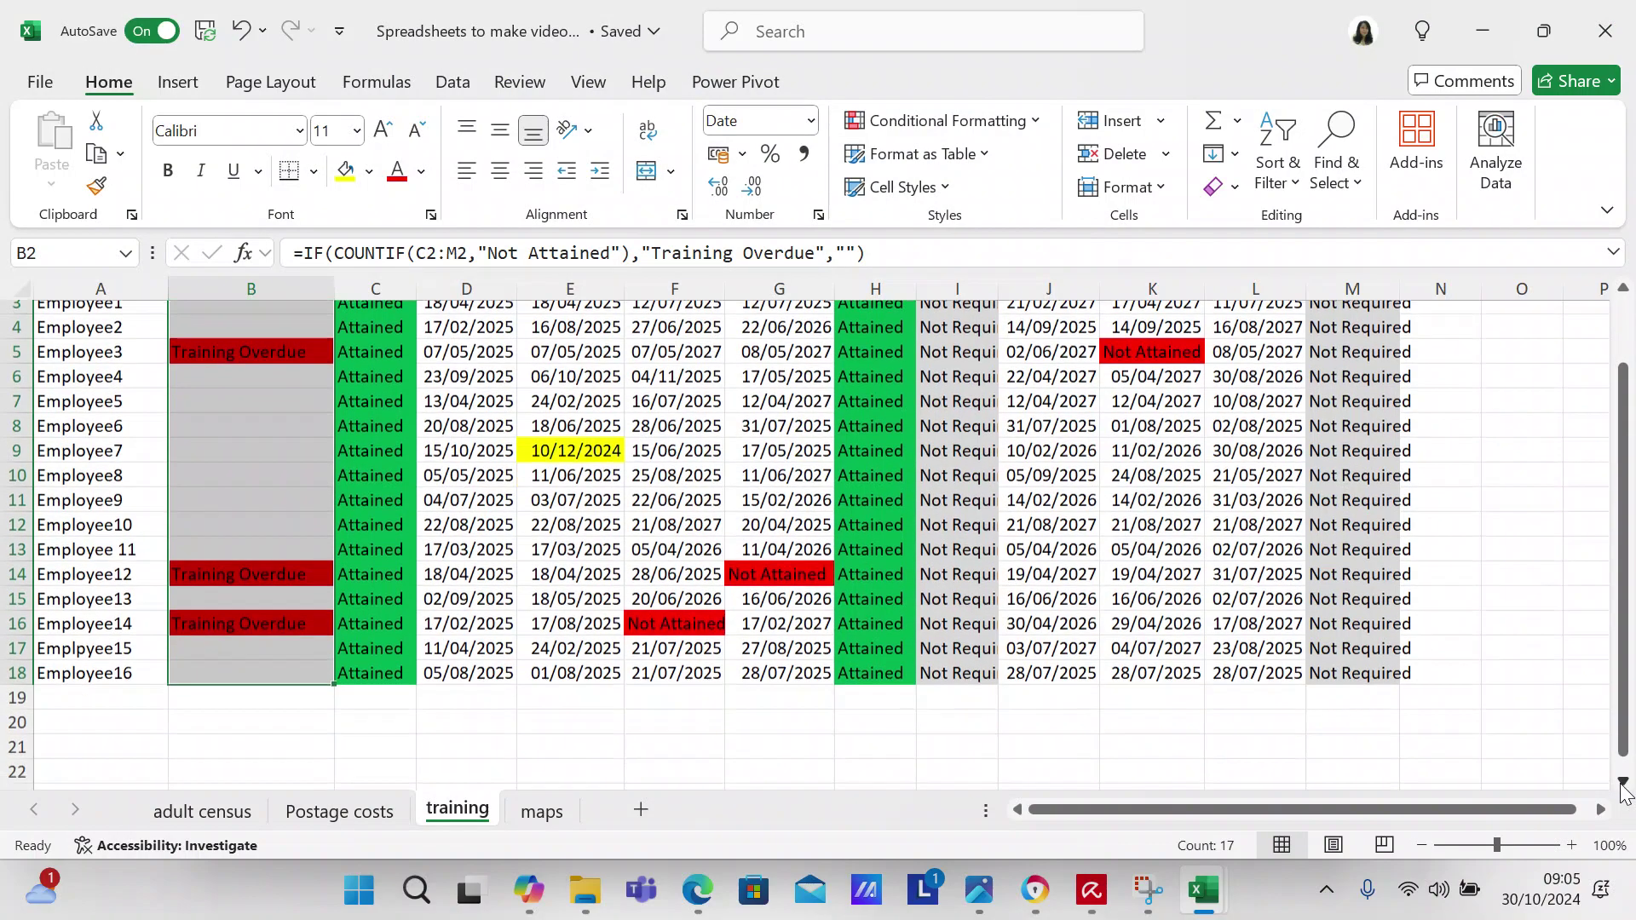
scroll(1623, 781, down, 1)
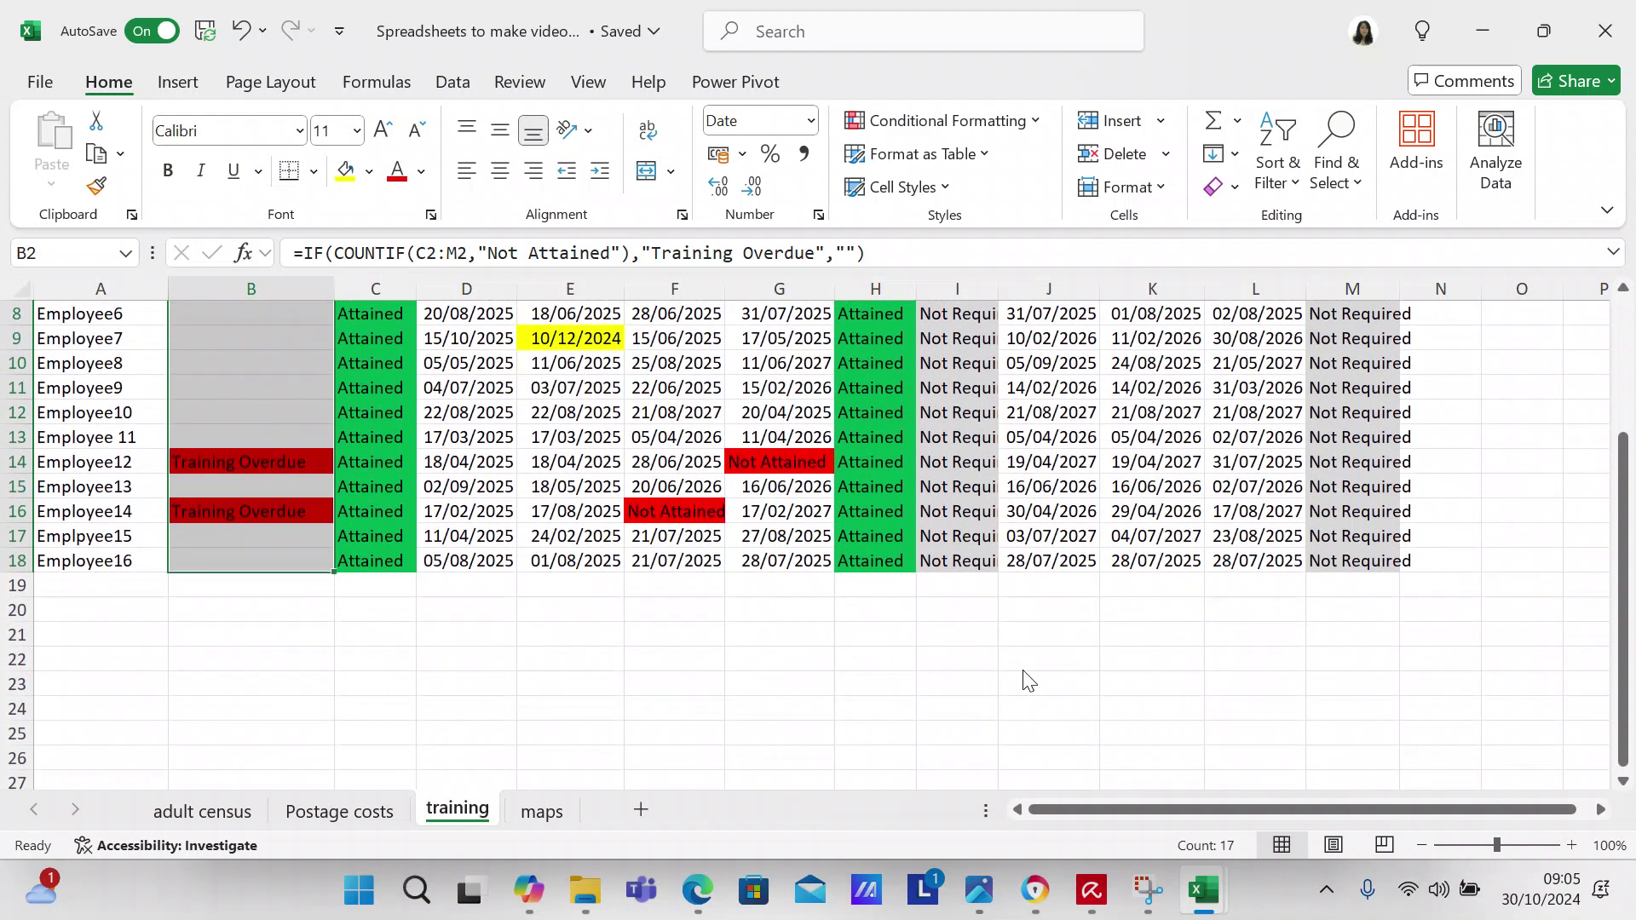
click(70, 602)
text(Trai)
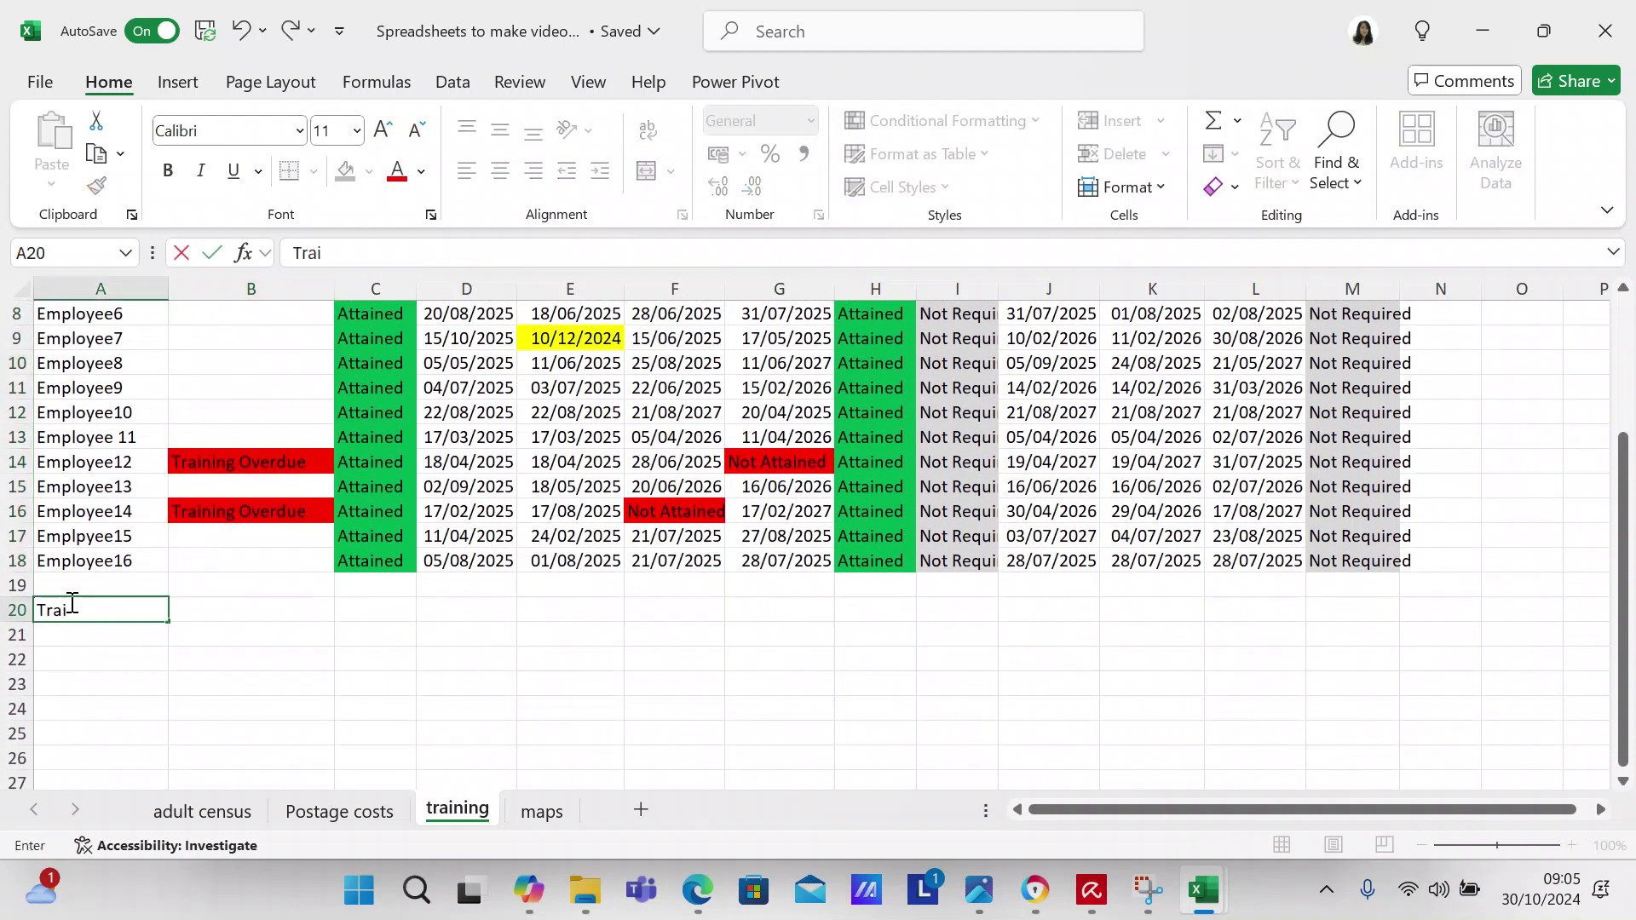
text(ning Overdue)
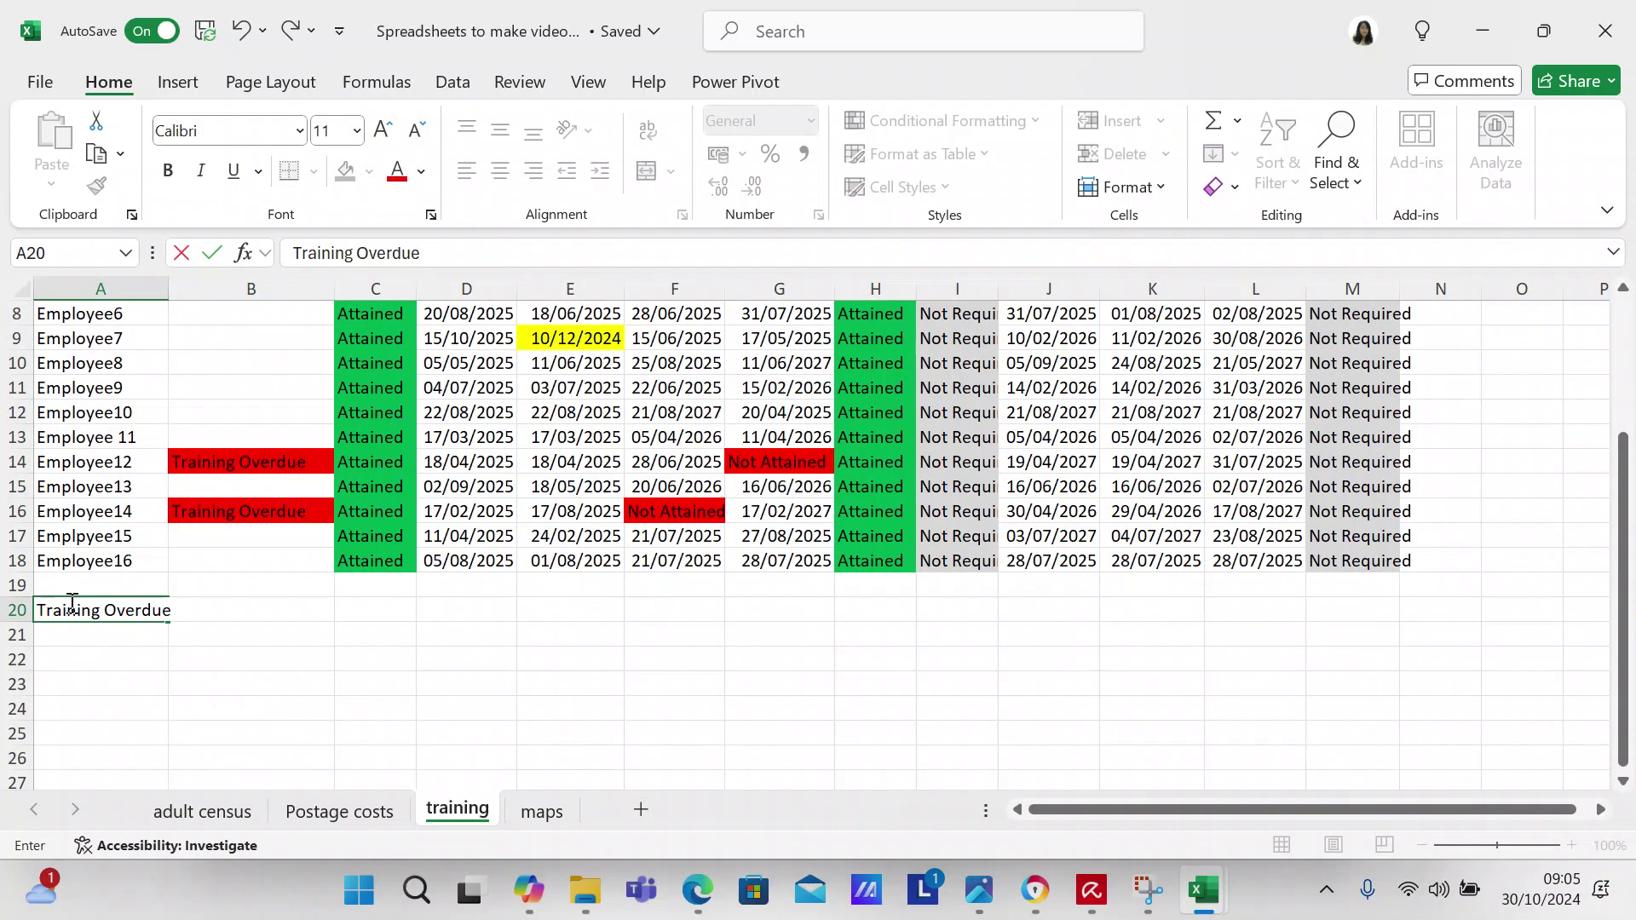
key(ctrl+Return)
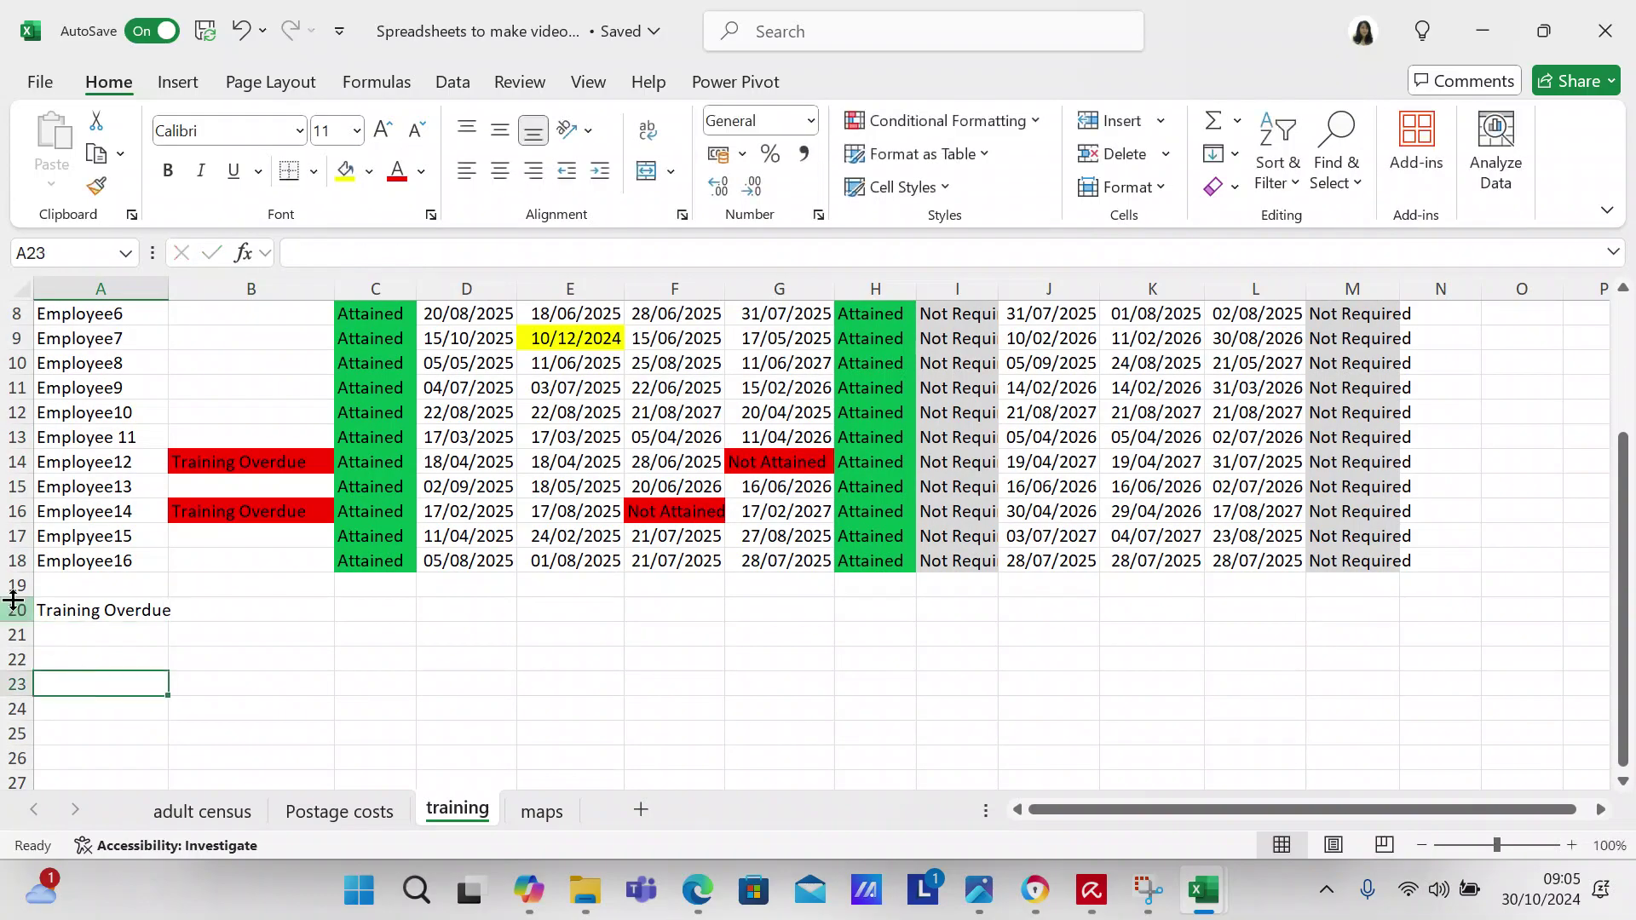
Make row 20 bold and widen column A slightly to fit the "Training Overdue" label
click(18, 610)
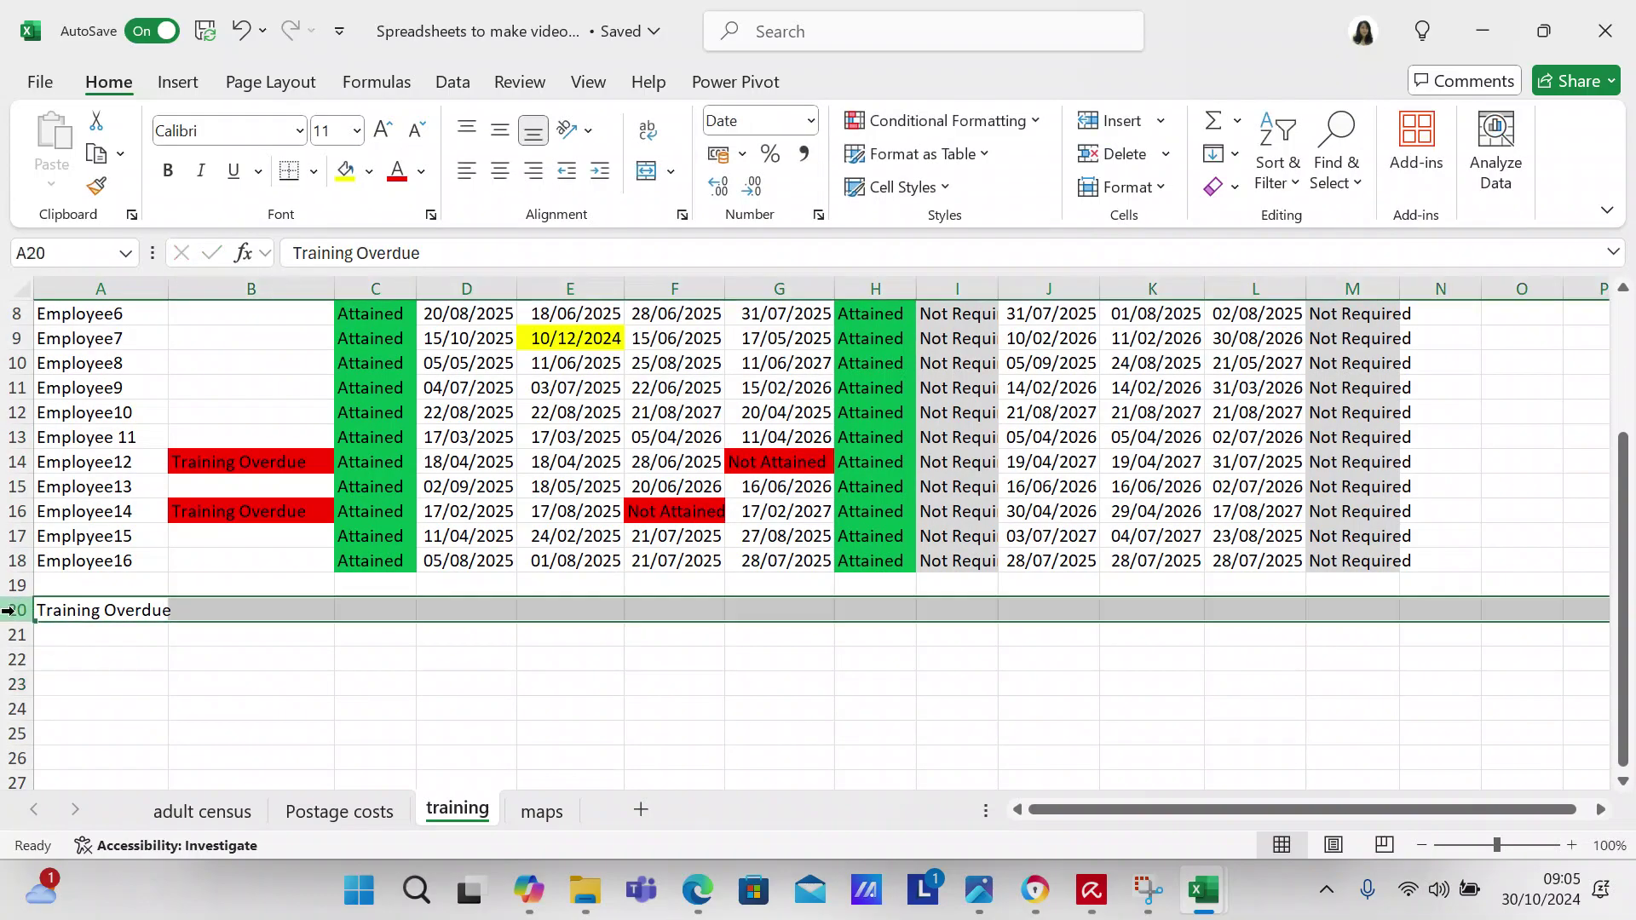
click(168, 171)
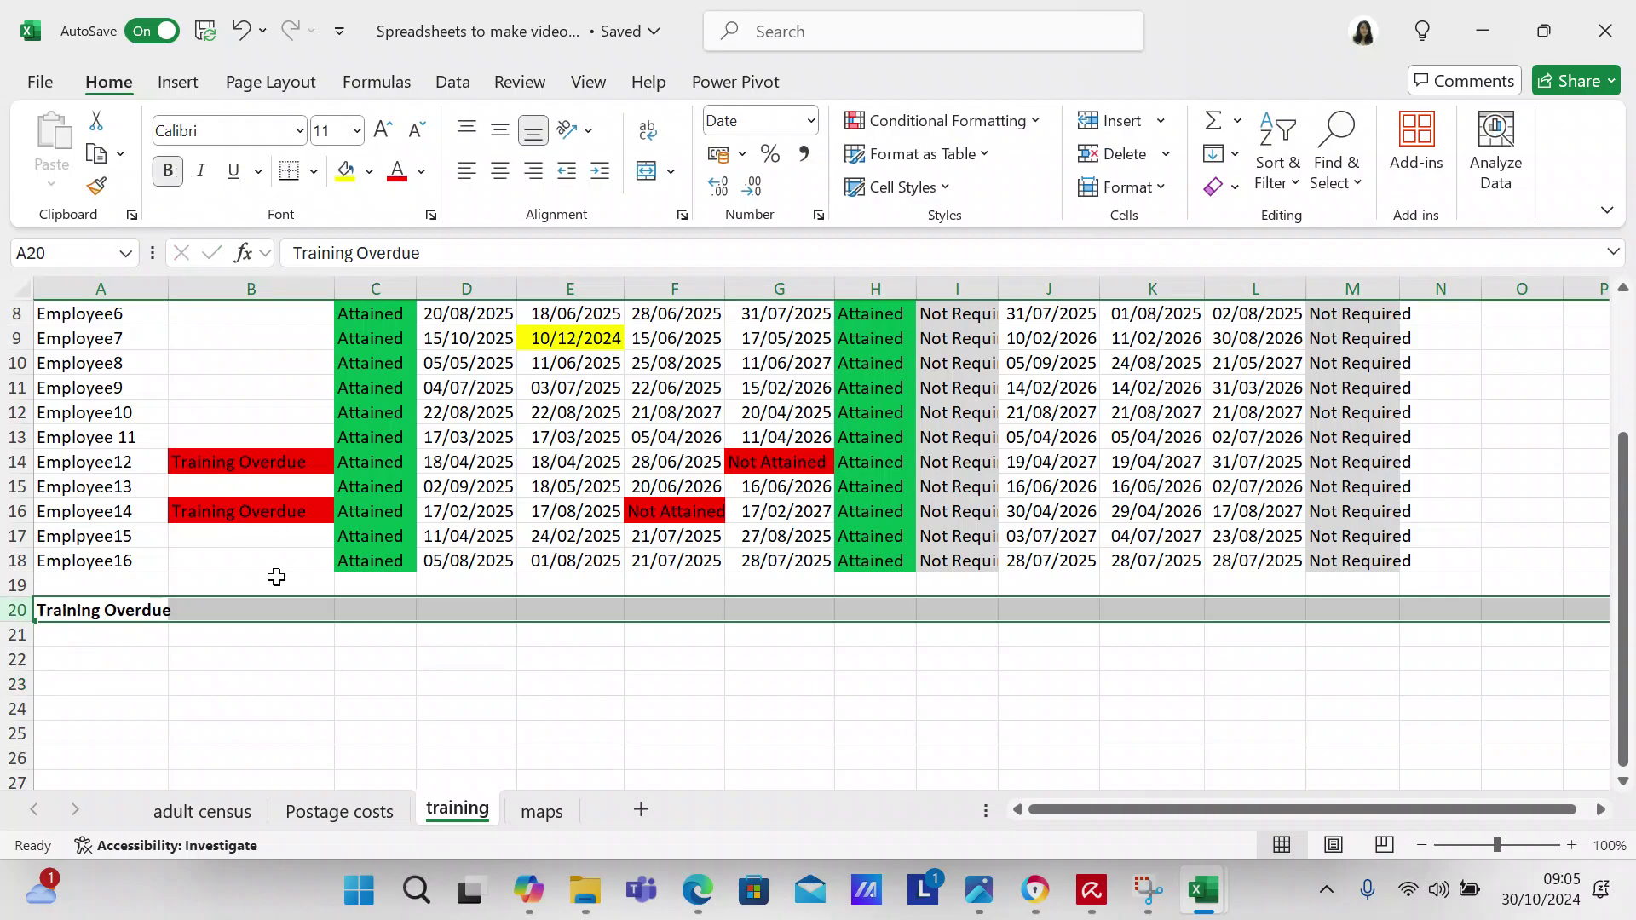
click(273, 610)
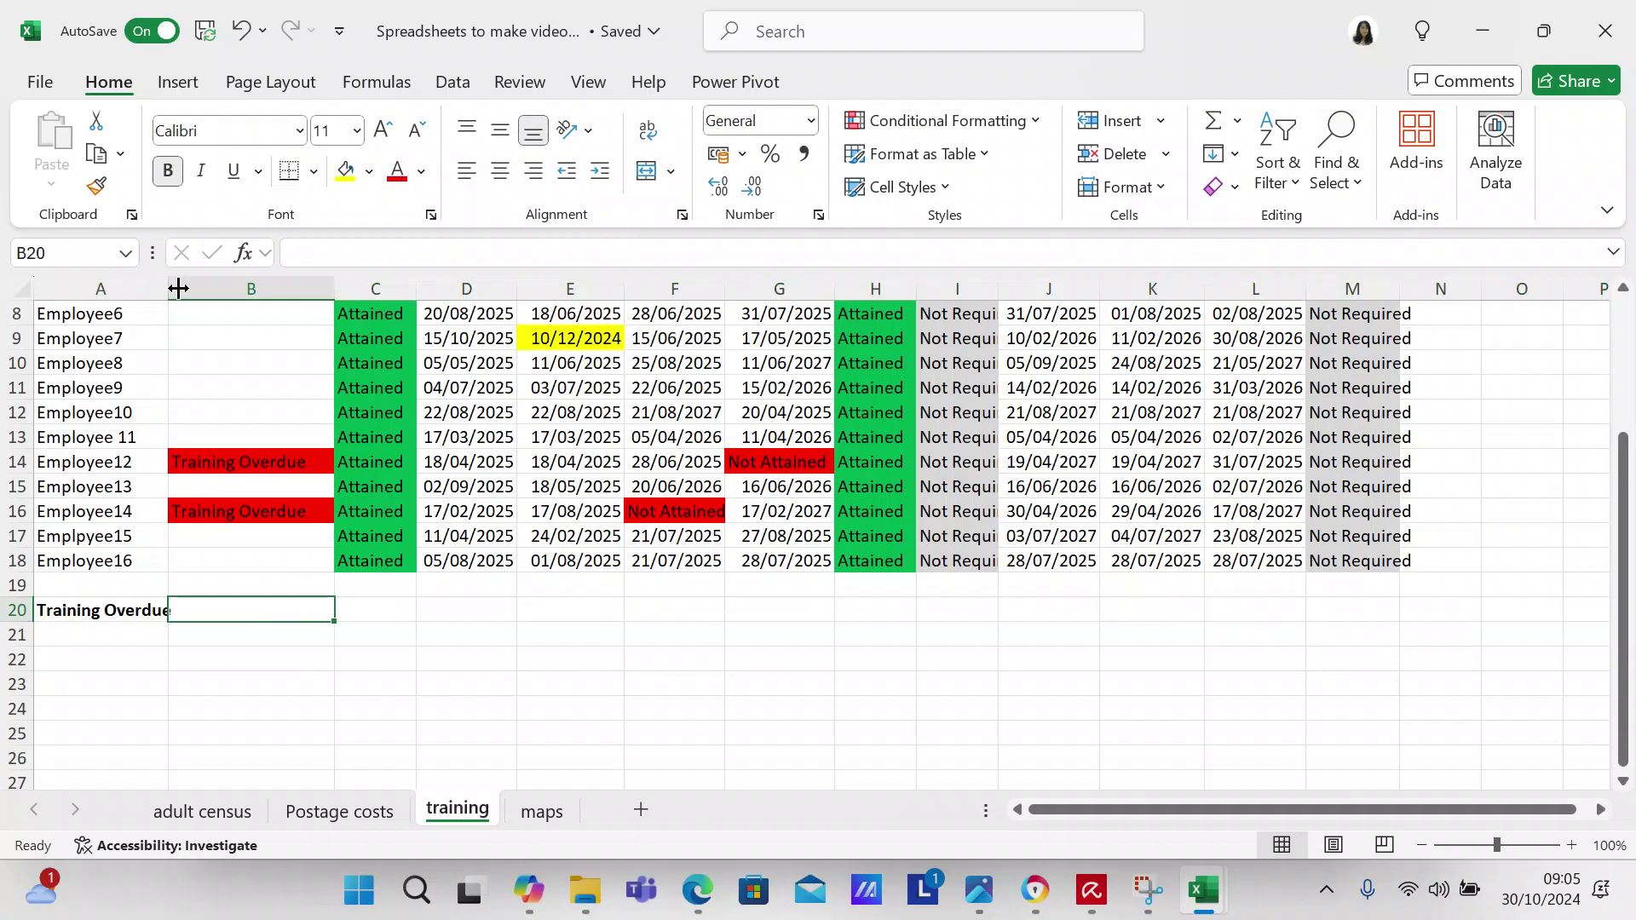
drag(170, 291, 181, 290)
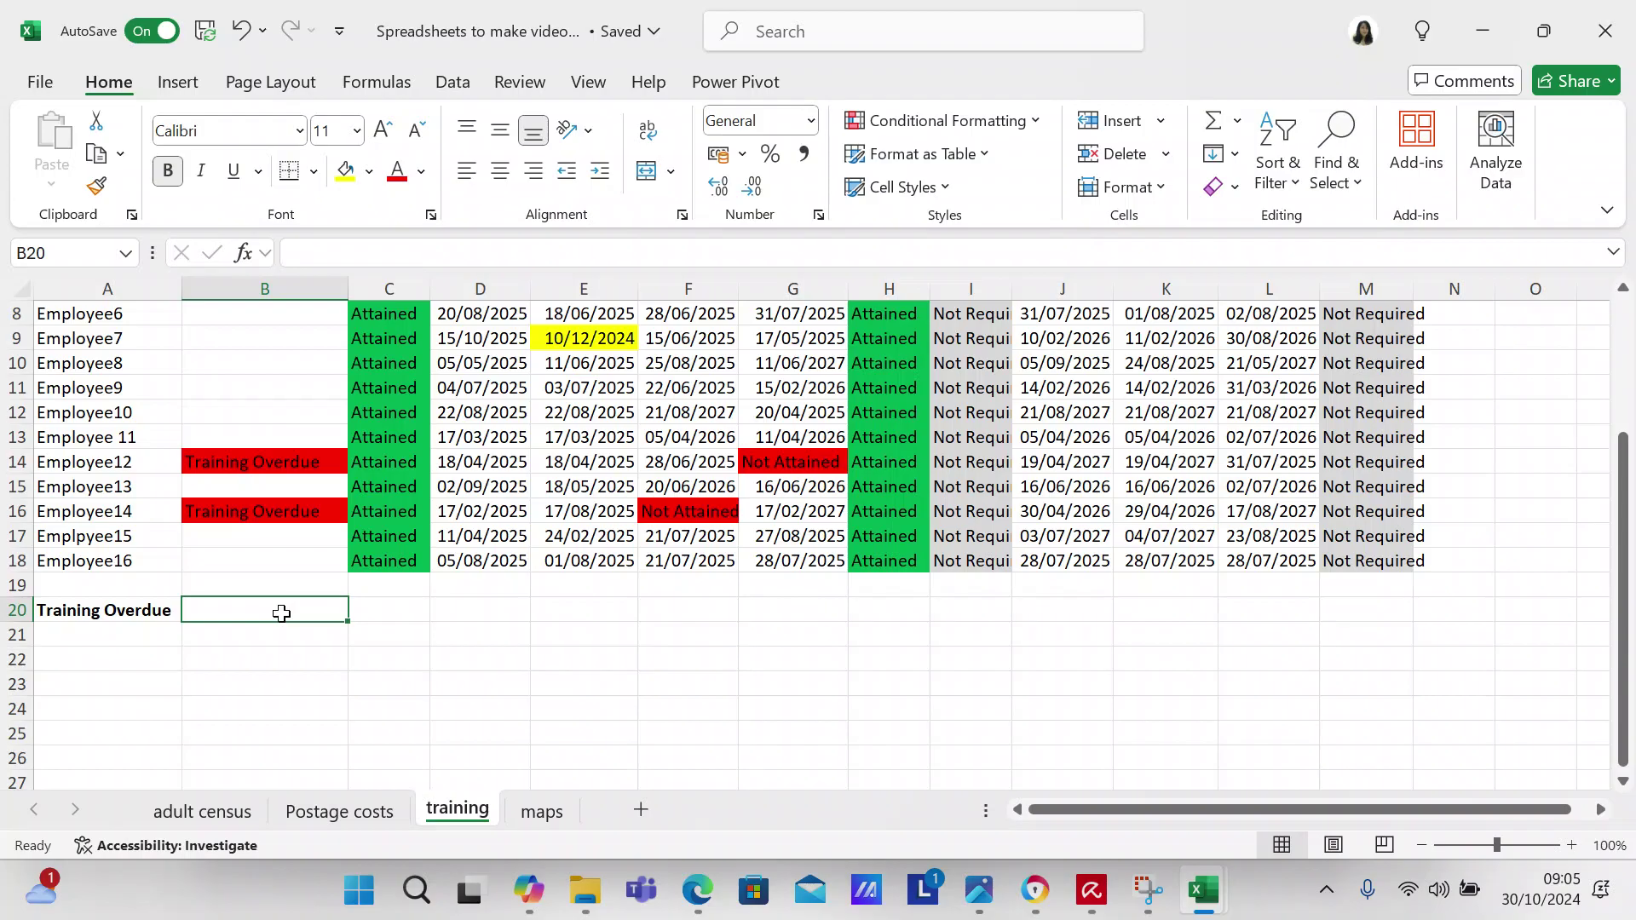
Start a formula in B20 with COUNTIF over the range B2:B18
text(=)
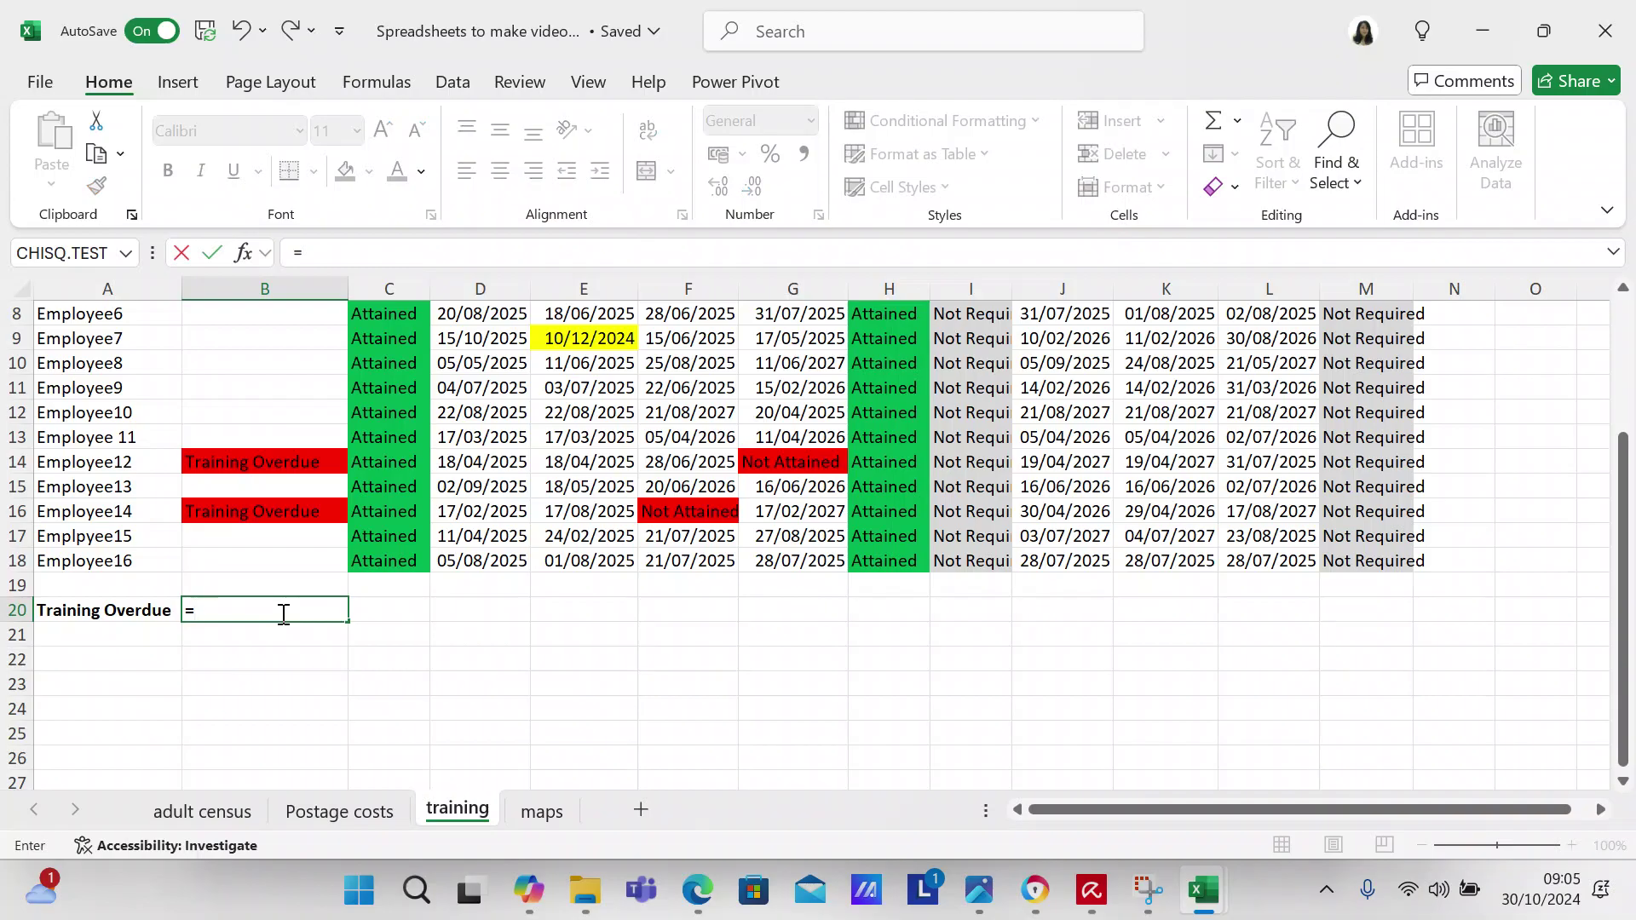
text(cou)
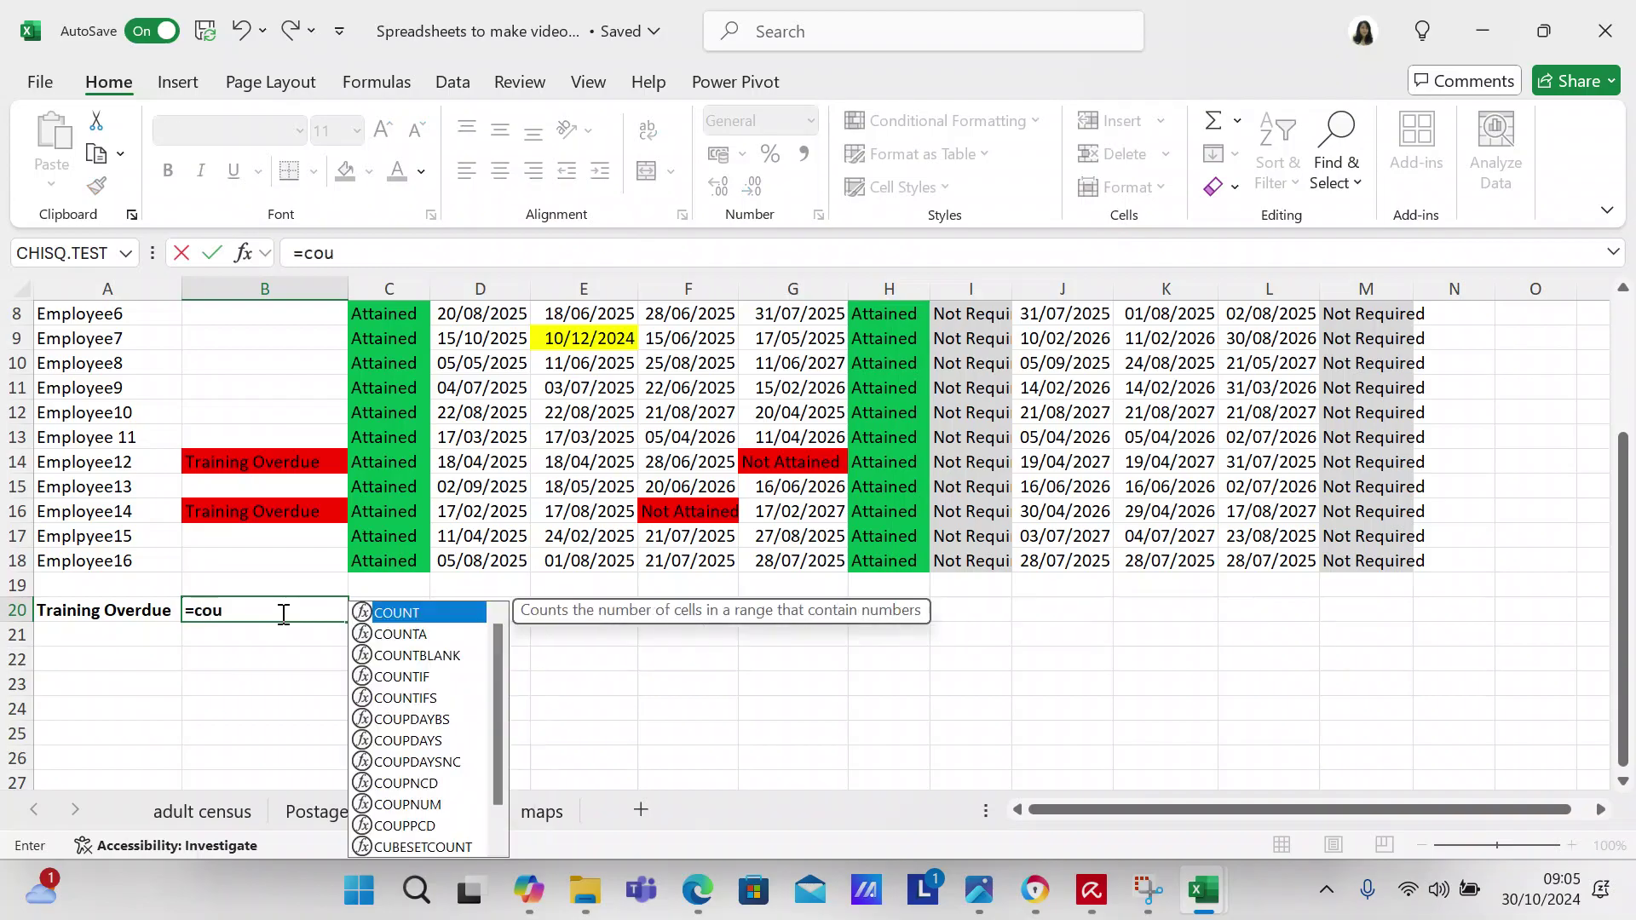
text(ntif)
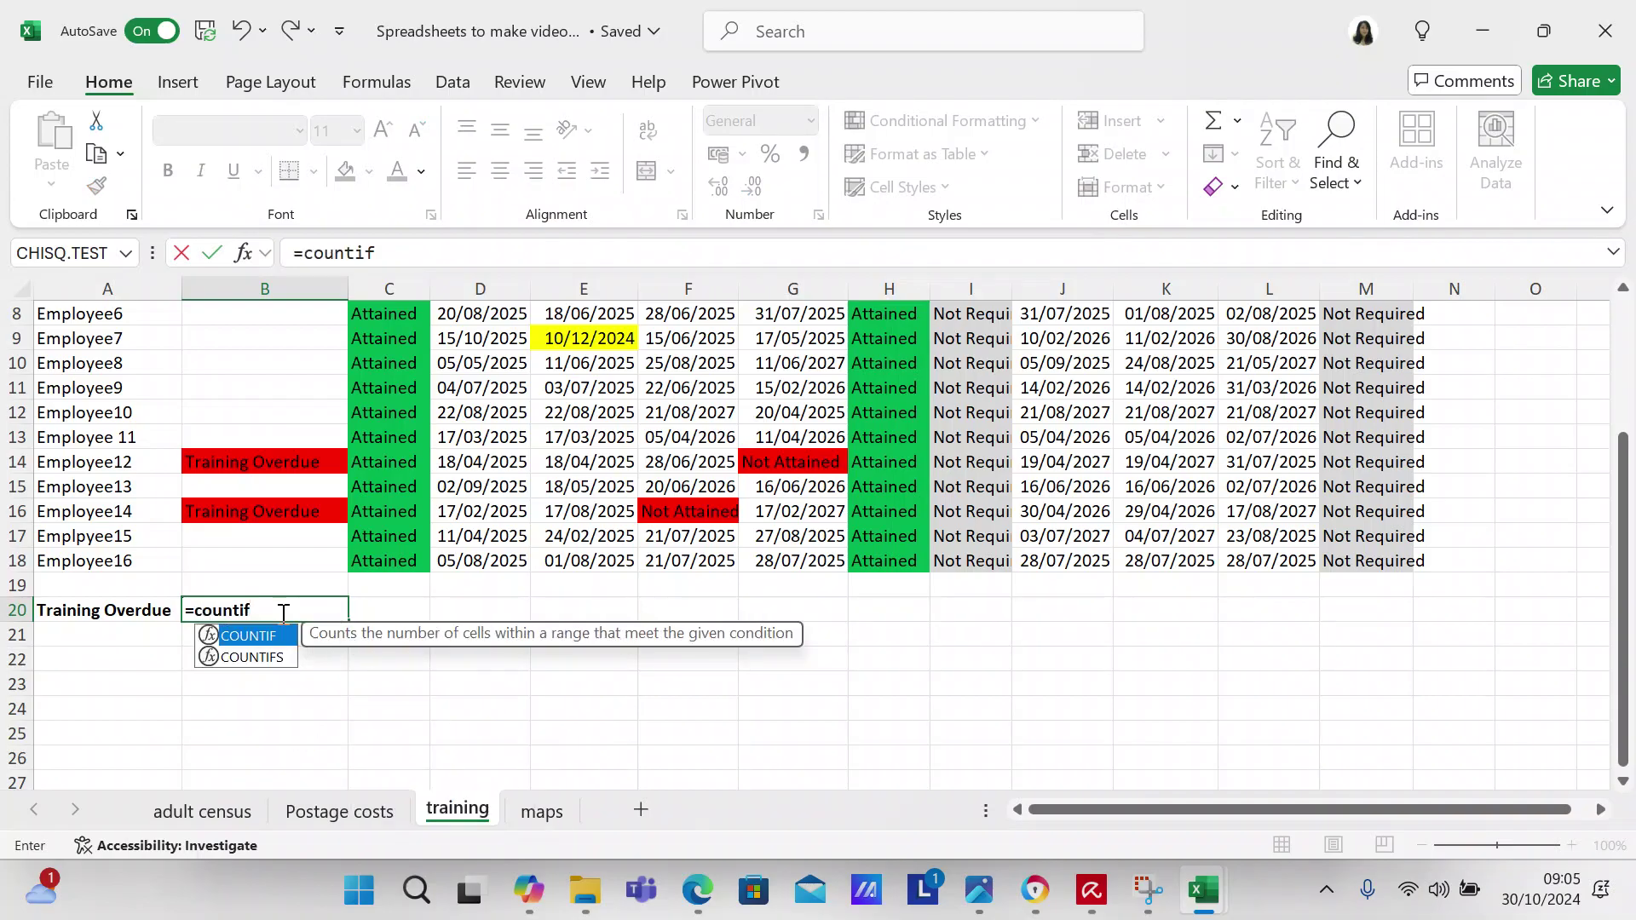
text(()
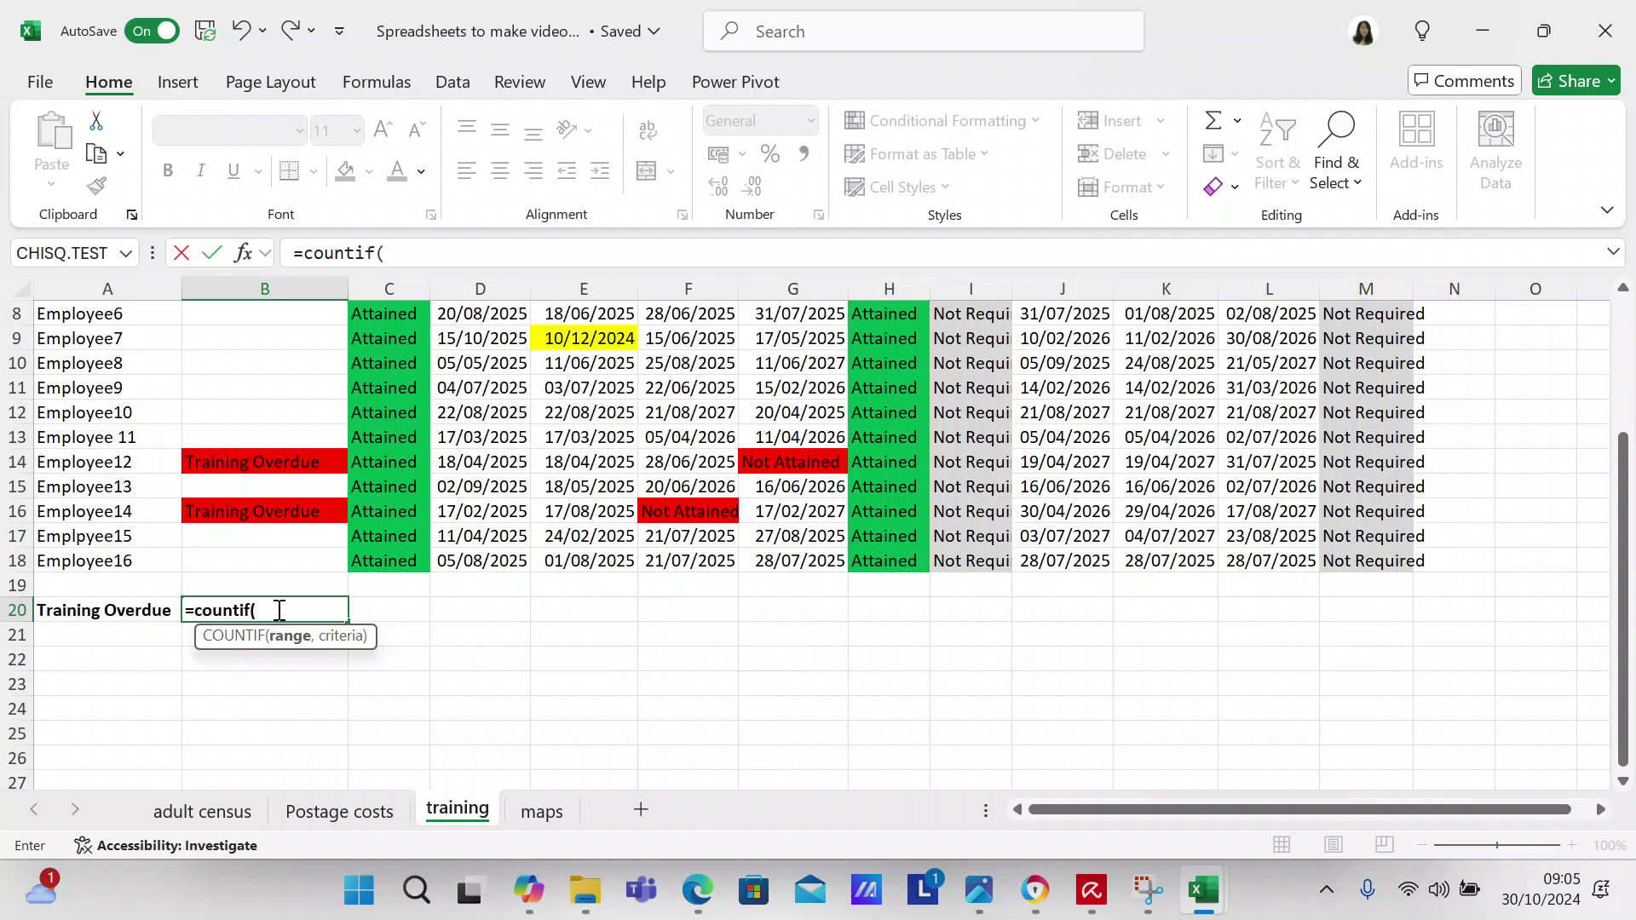
text(b2:)
mouse_move(1628, 635)
mouse_down()
mouse_move(1631, 464)
mouse_move(1629, 665)
mouse_up()
text(b)
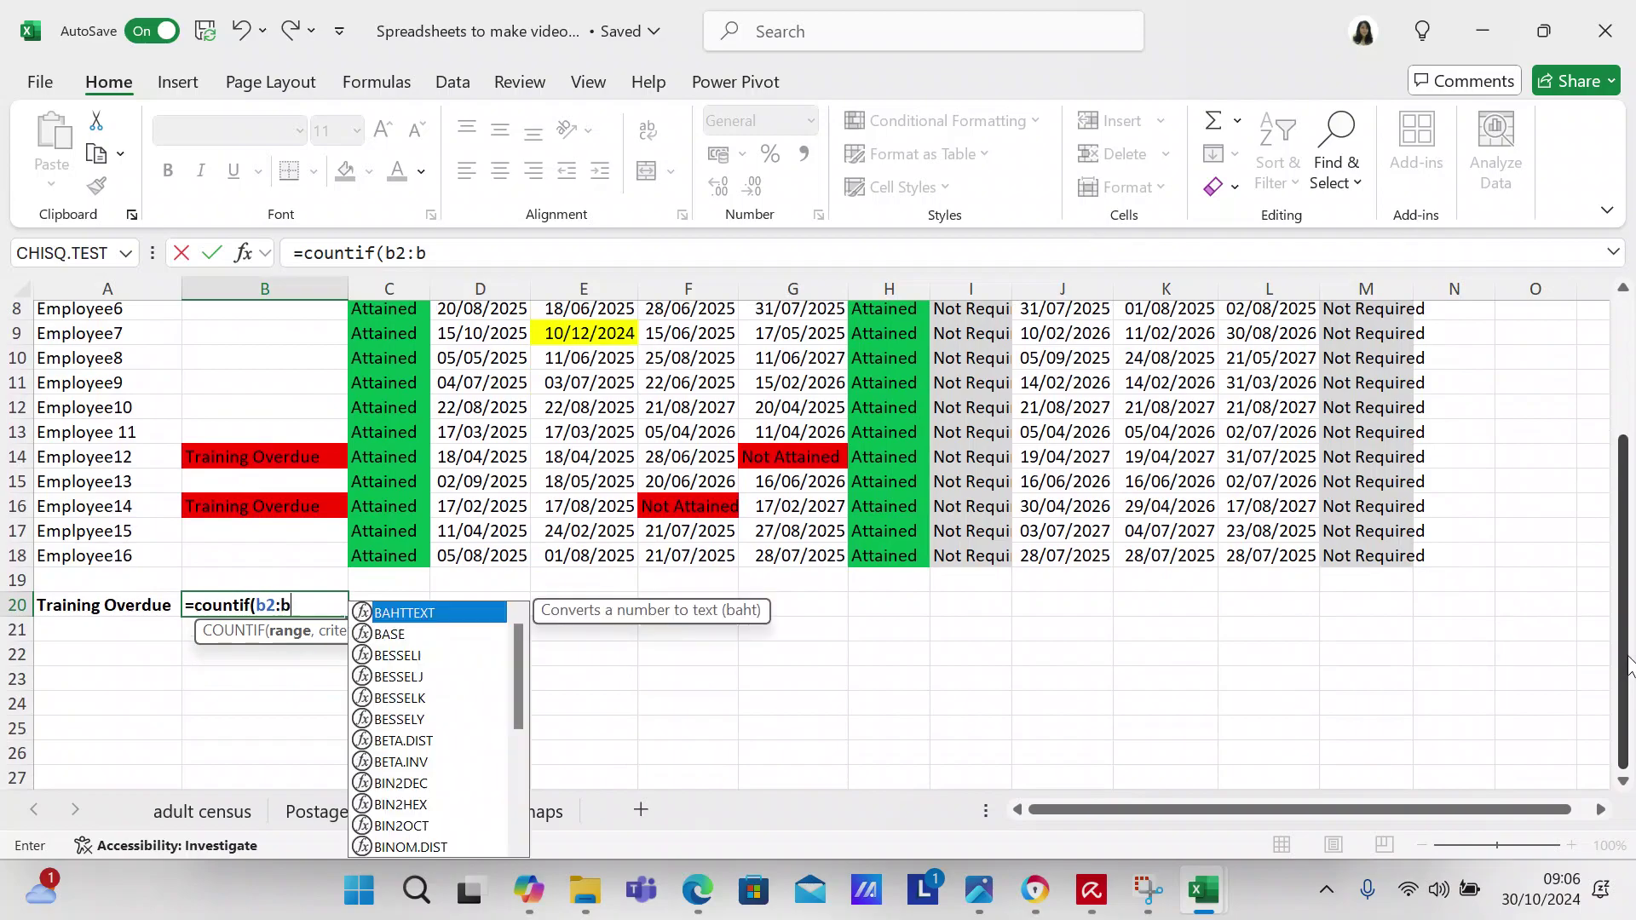
text(18)
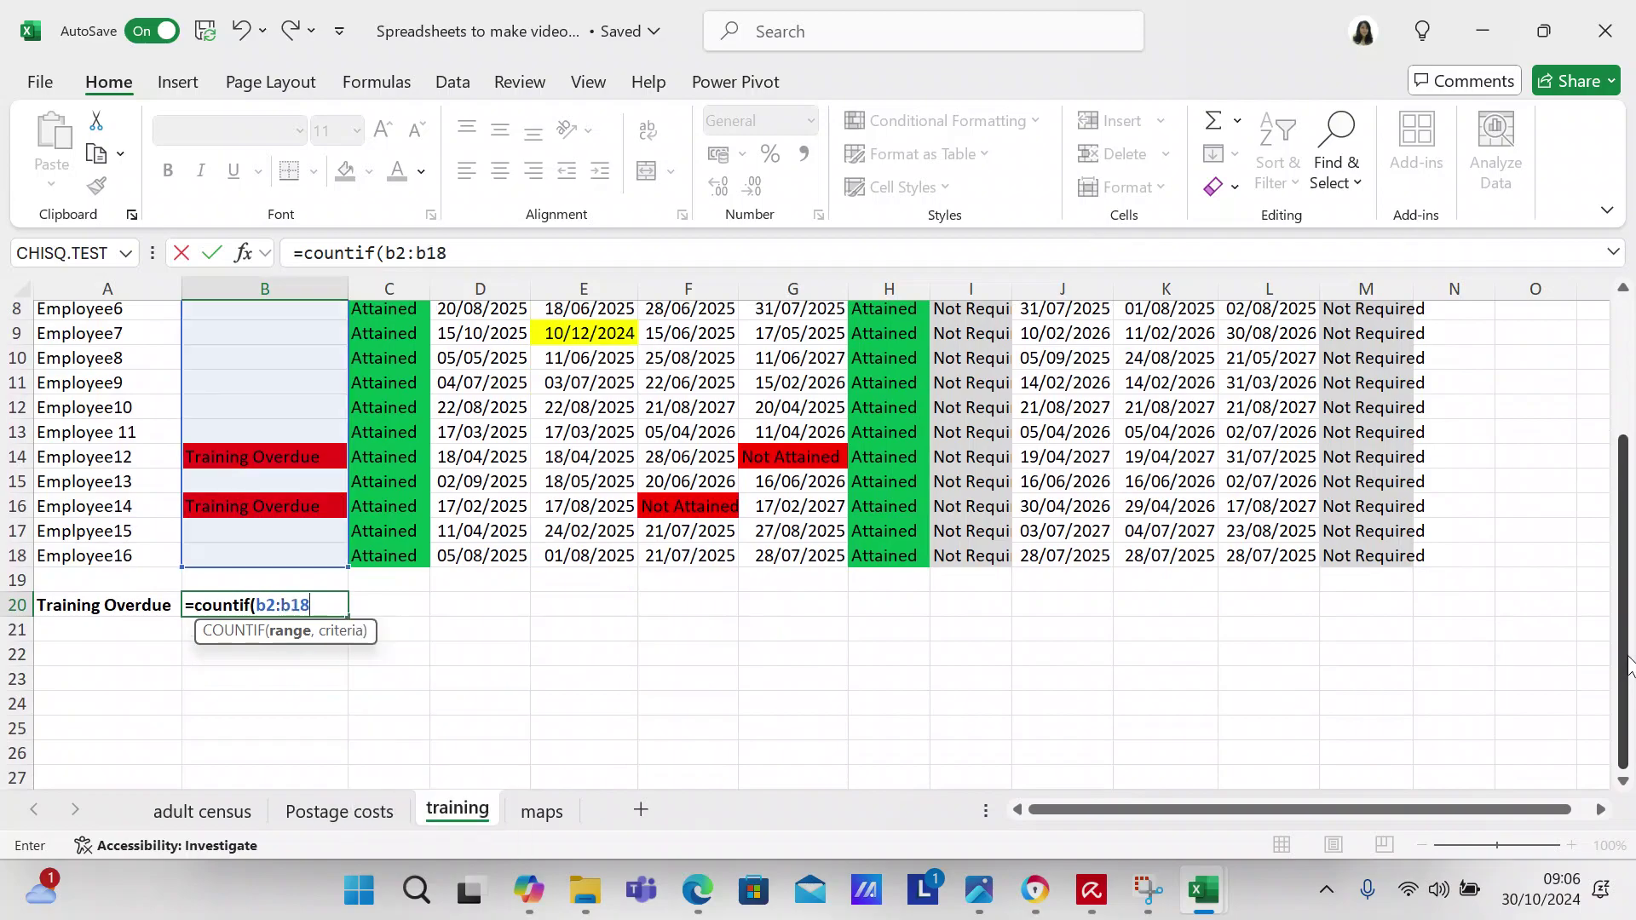
text())
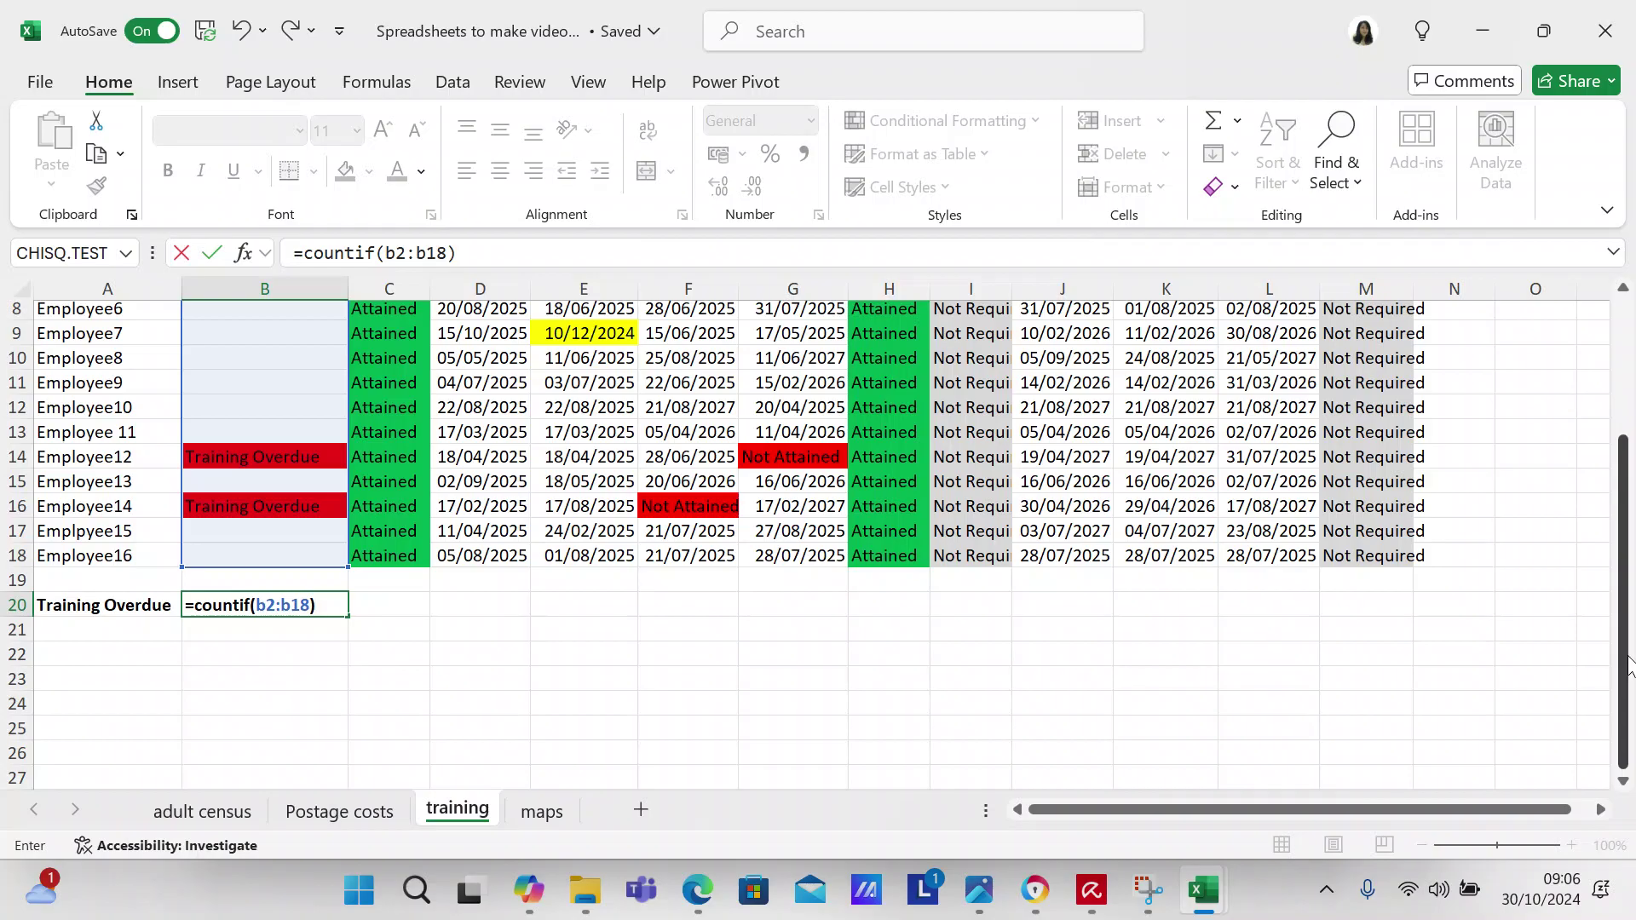
Divide the COUNTIF in B20 by COUNTA over B2:B18 and try to enter the formula
text(/counta)
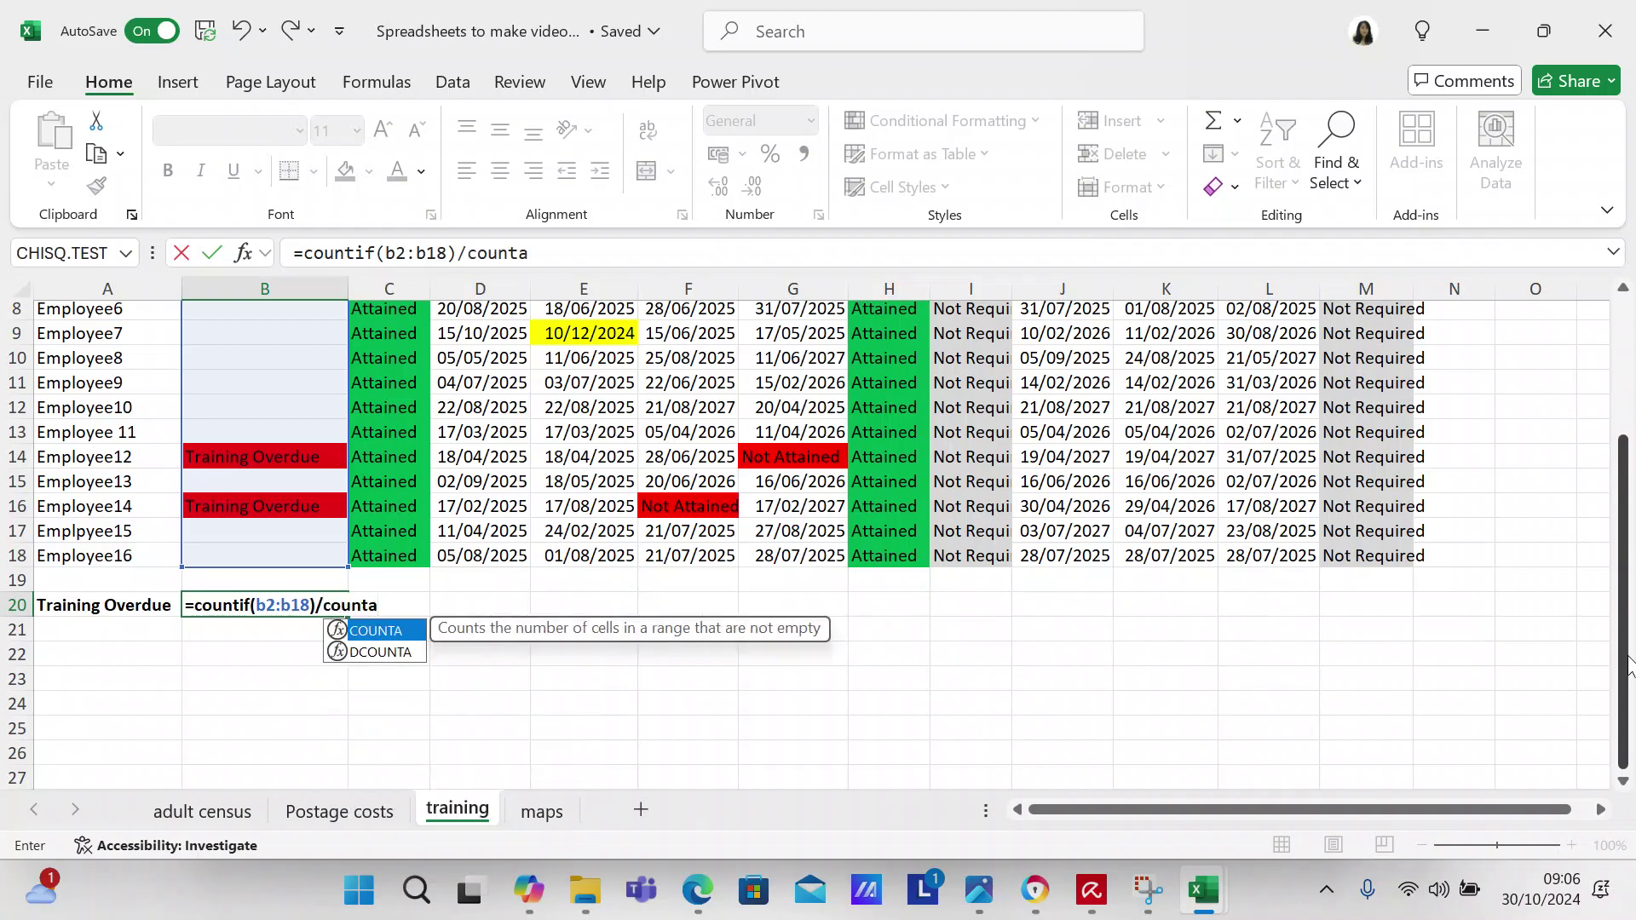
text(()
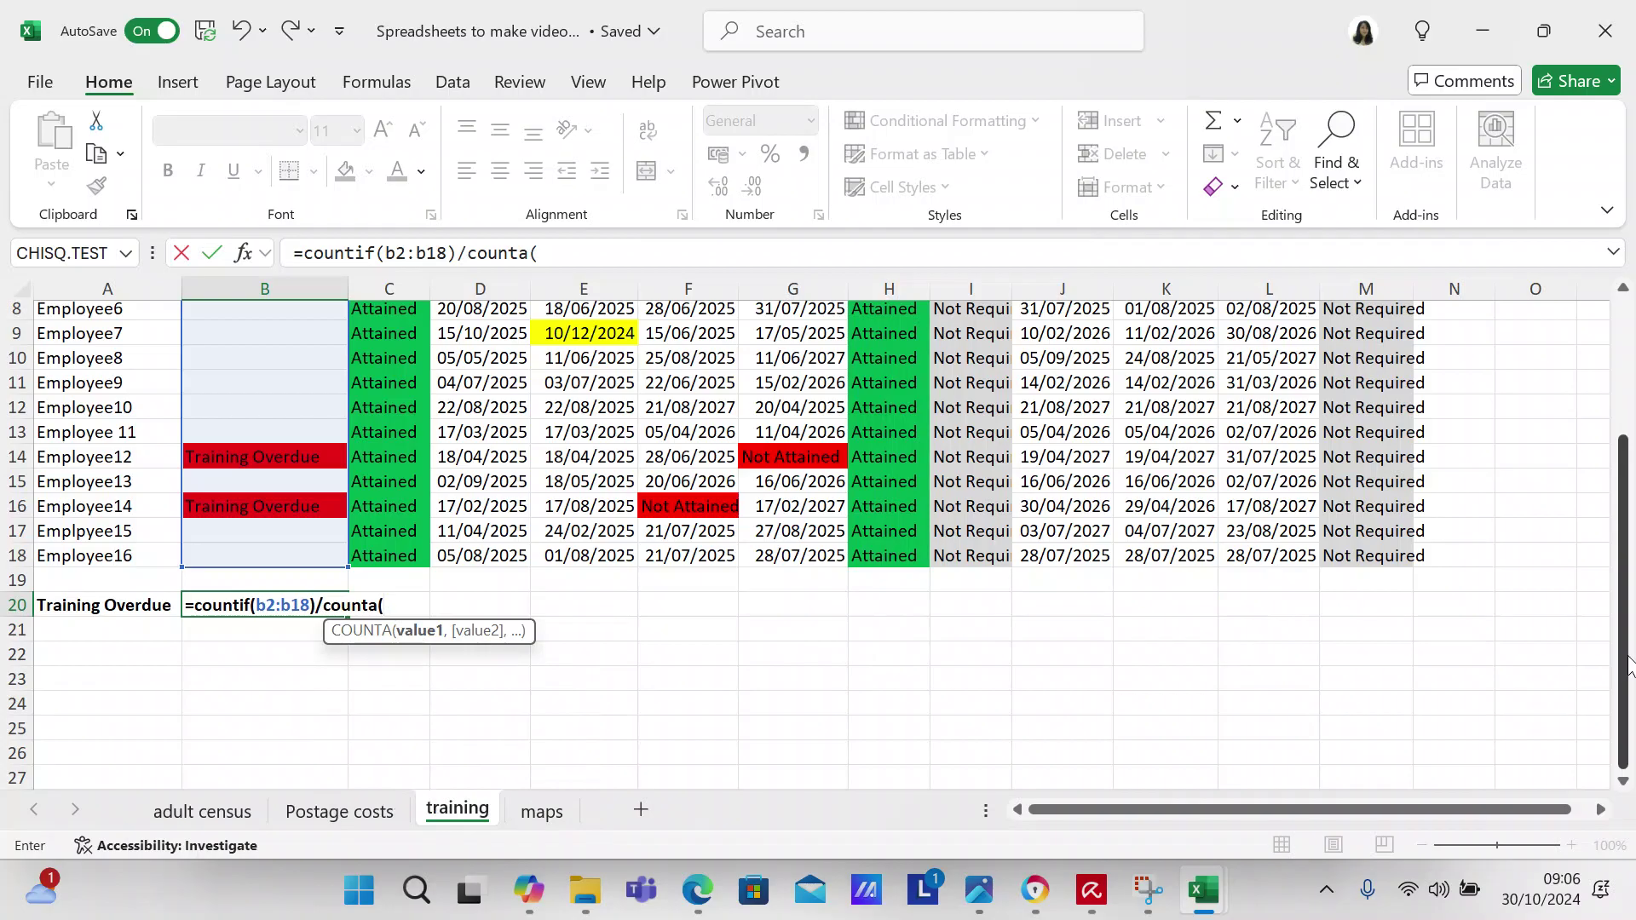
text(b2:b18))
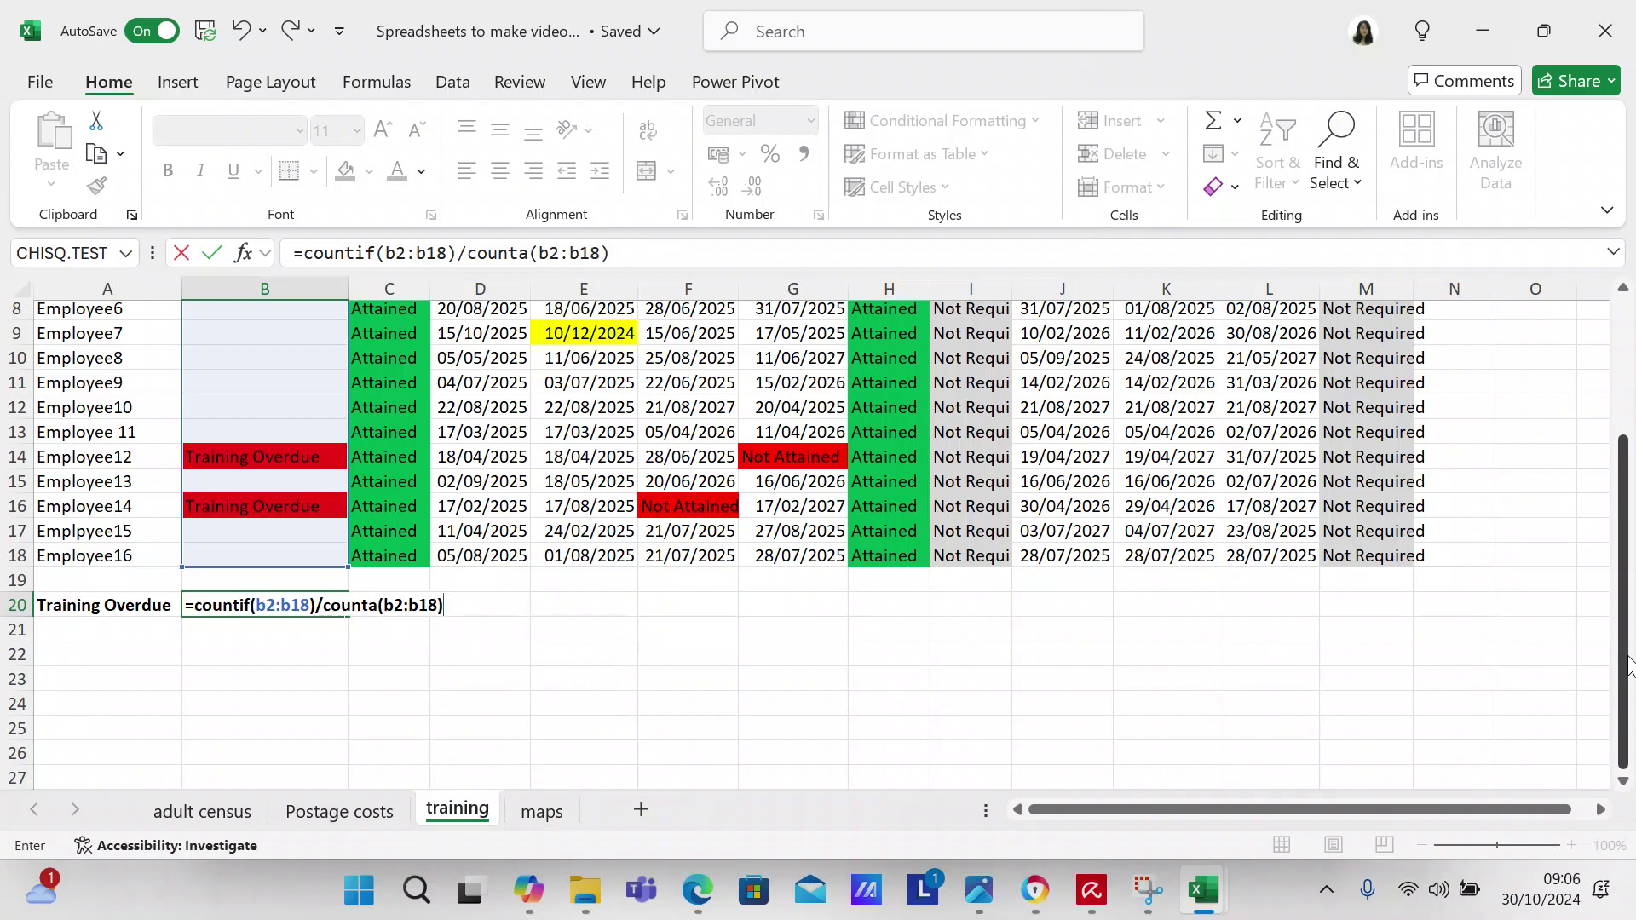
key(Return)
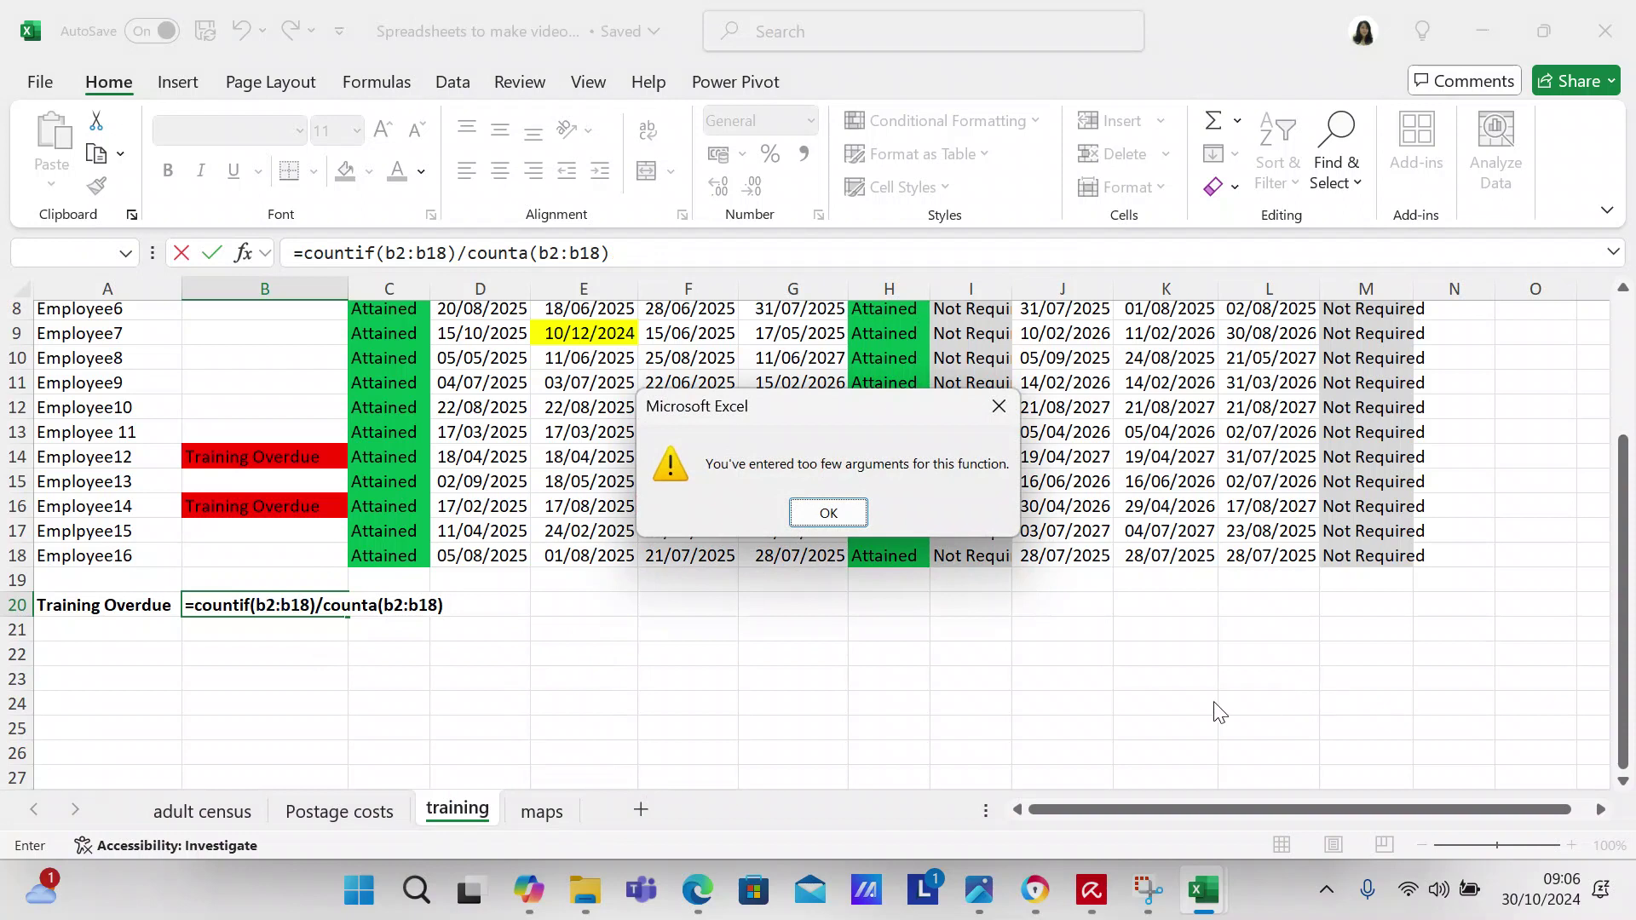
click(829, 512)
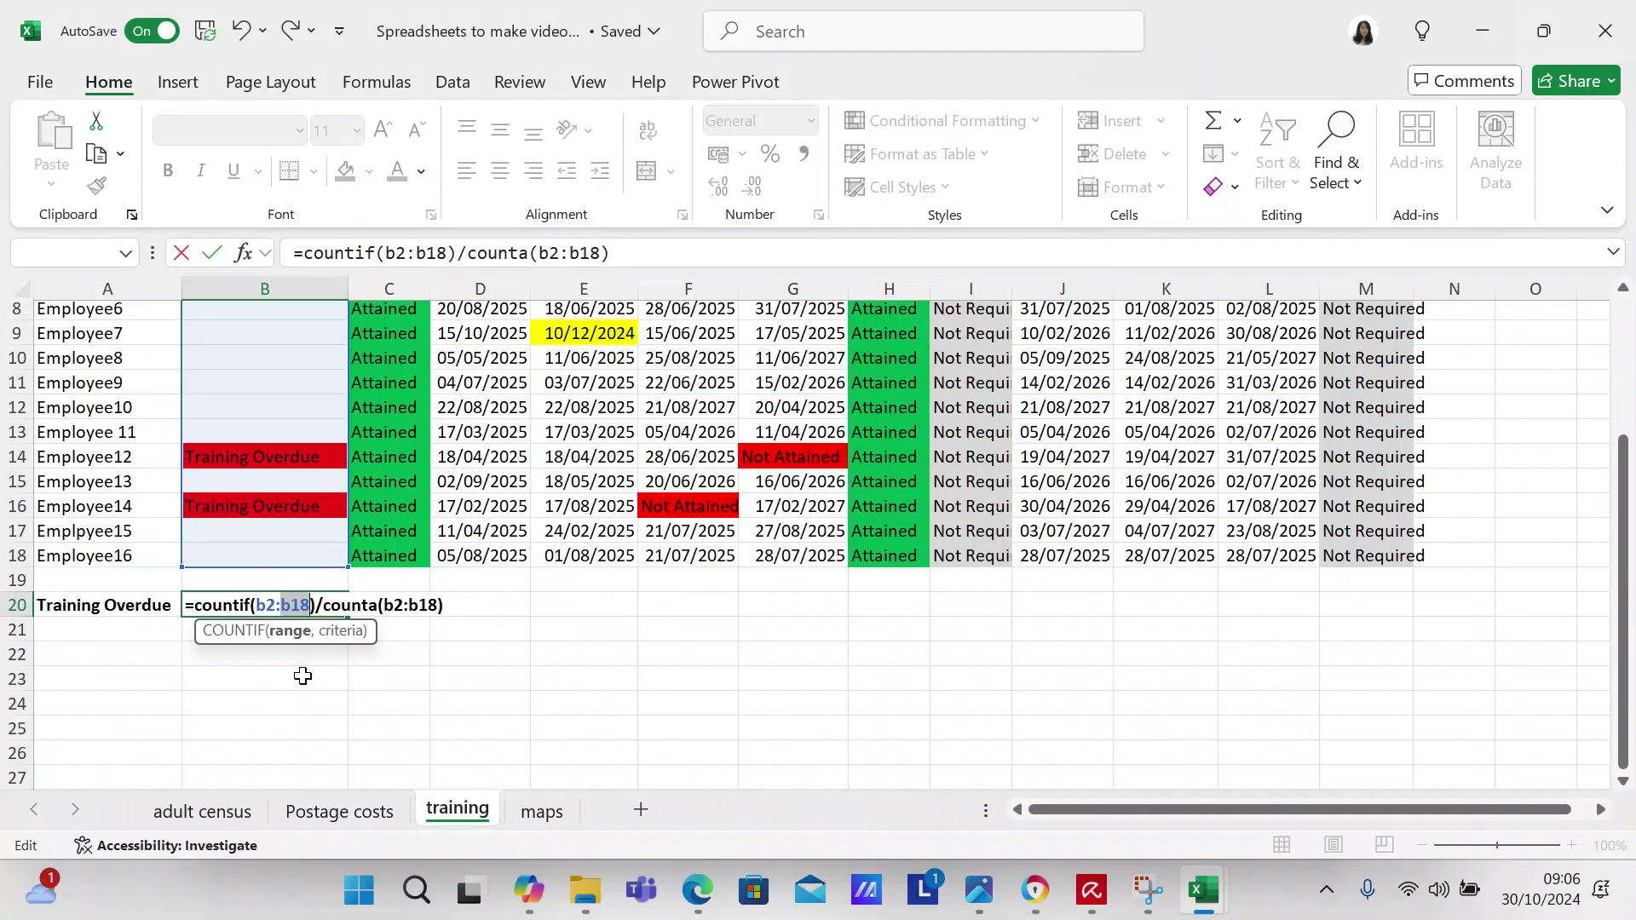
Add the criteria "Training Overdue" to the COUNTIF part of the B20 formula and enter the formula
click(309, 602)
text(,")
text(Traini)
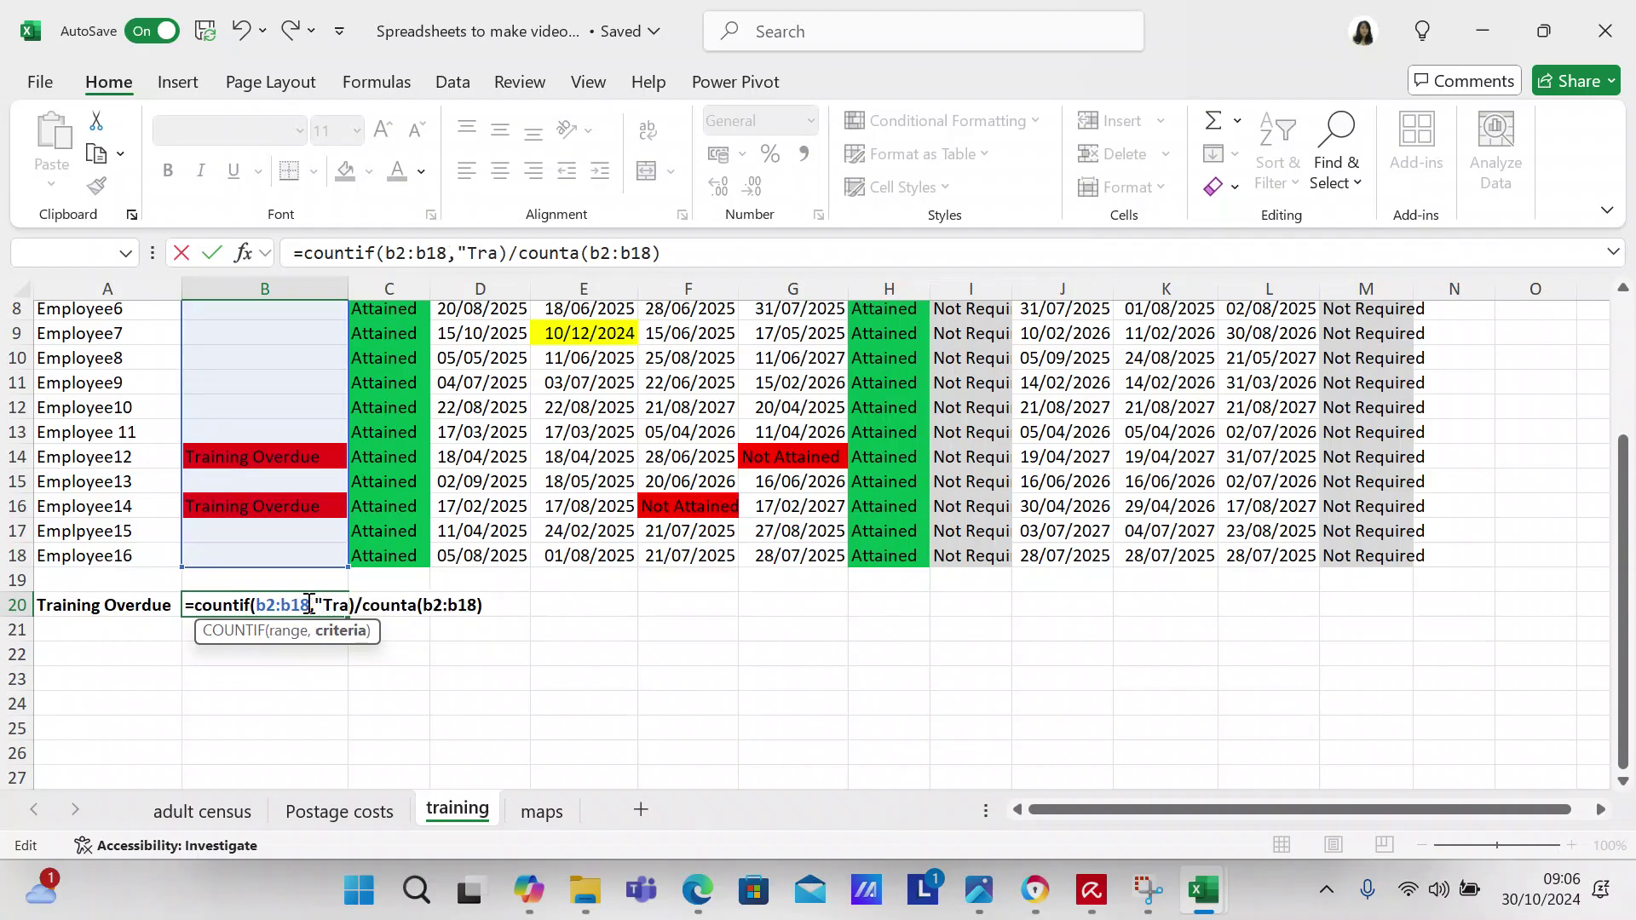
text(ng Overdue)
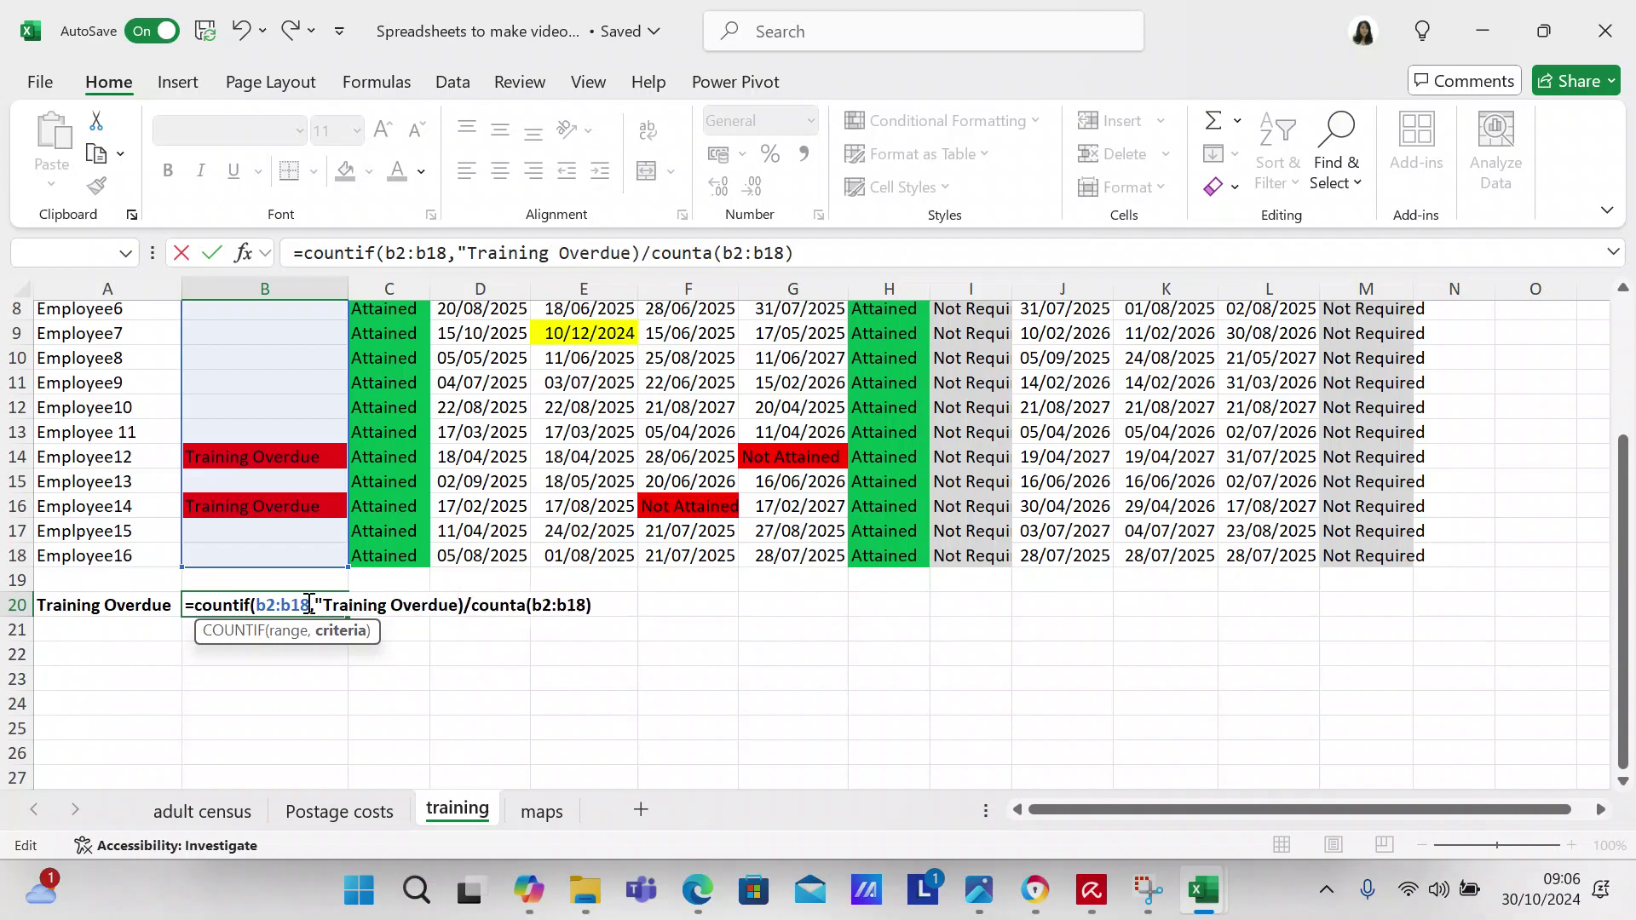
text(")
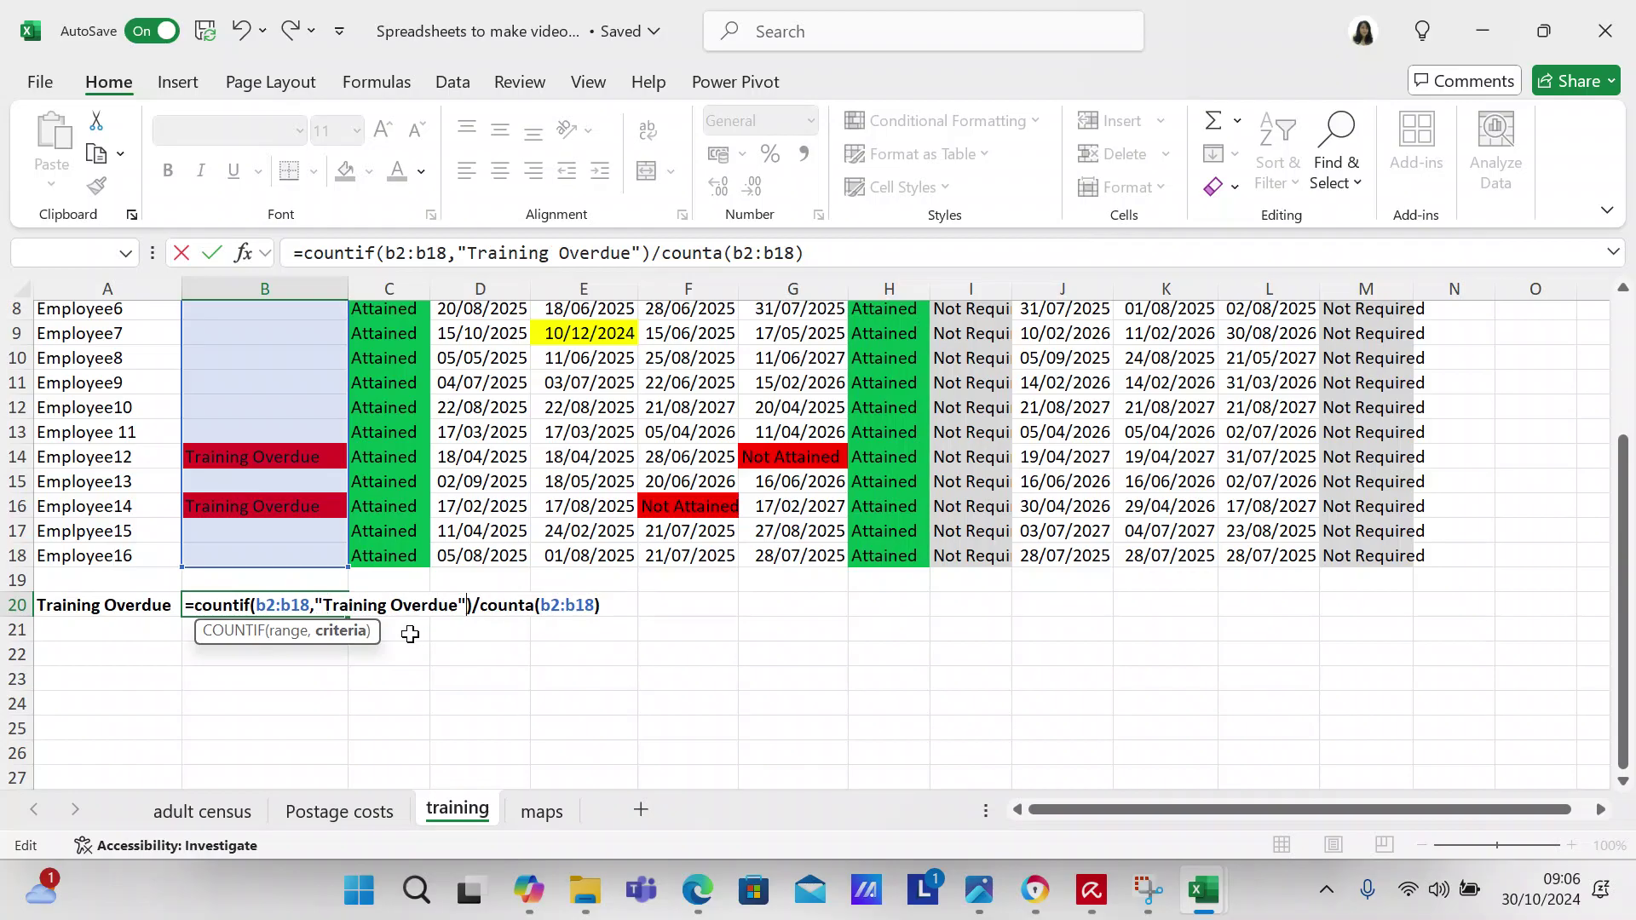
click(321, 623)
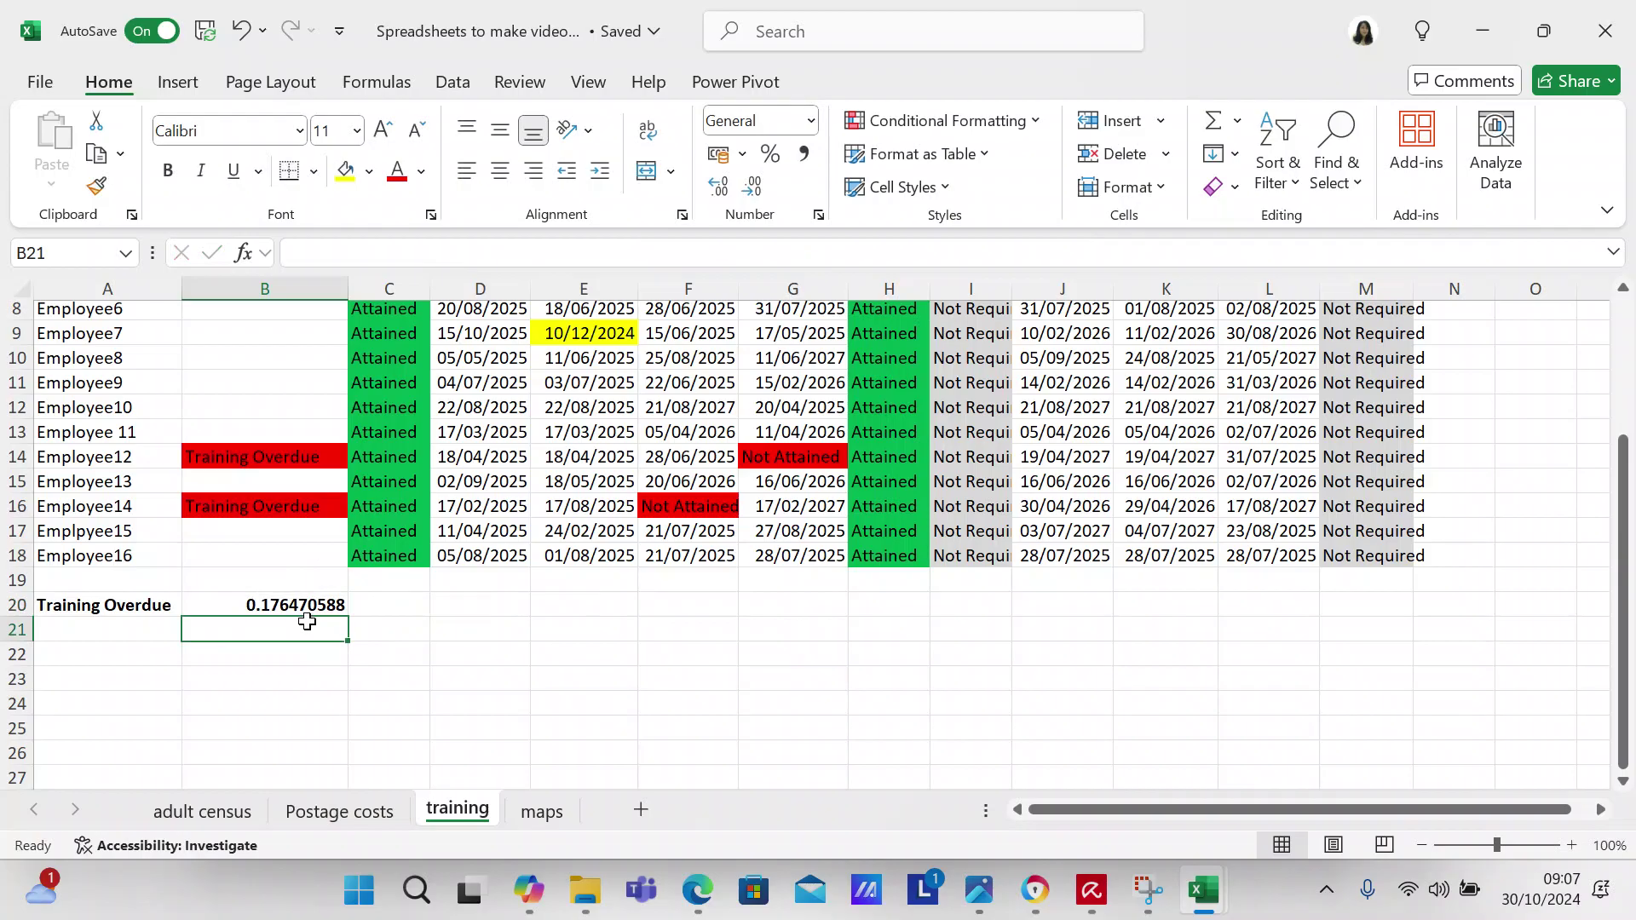
Format the result in B20 as a percentage
click(284, 606)
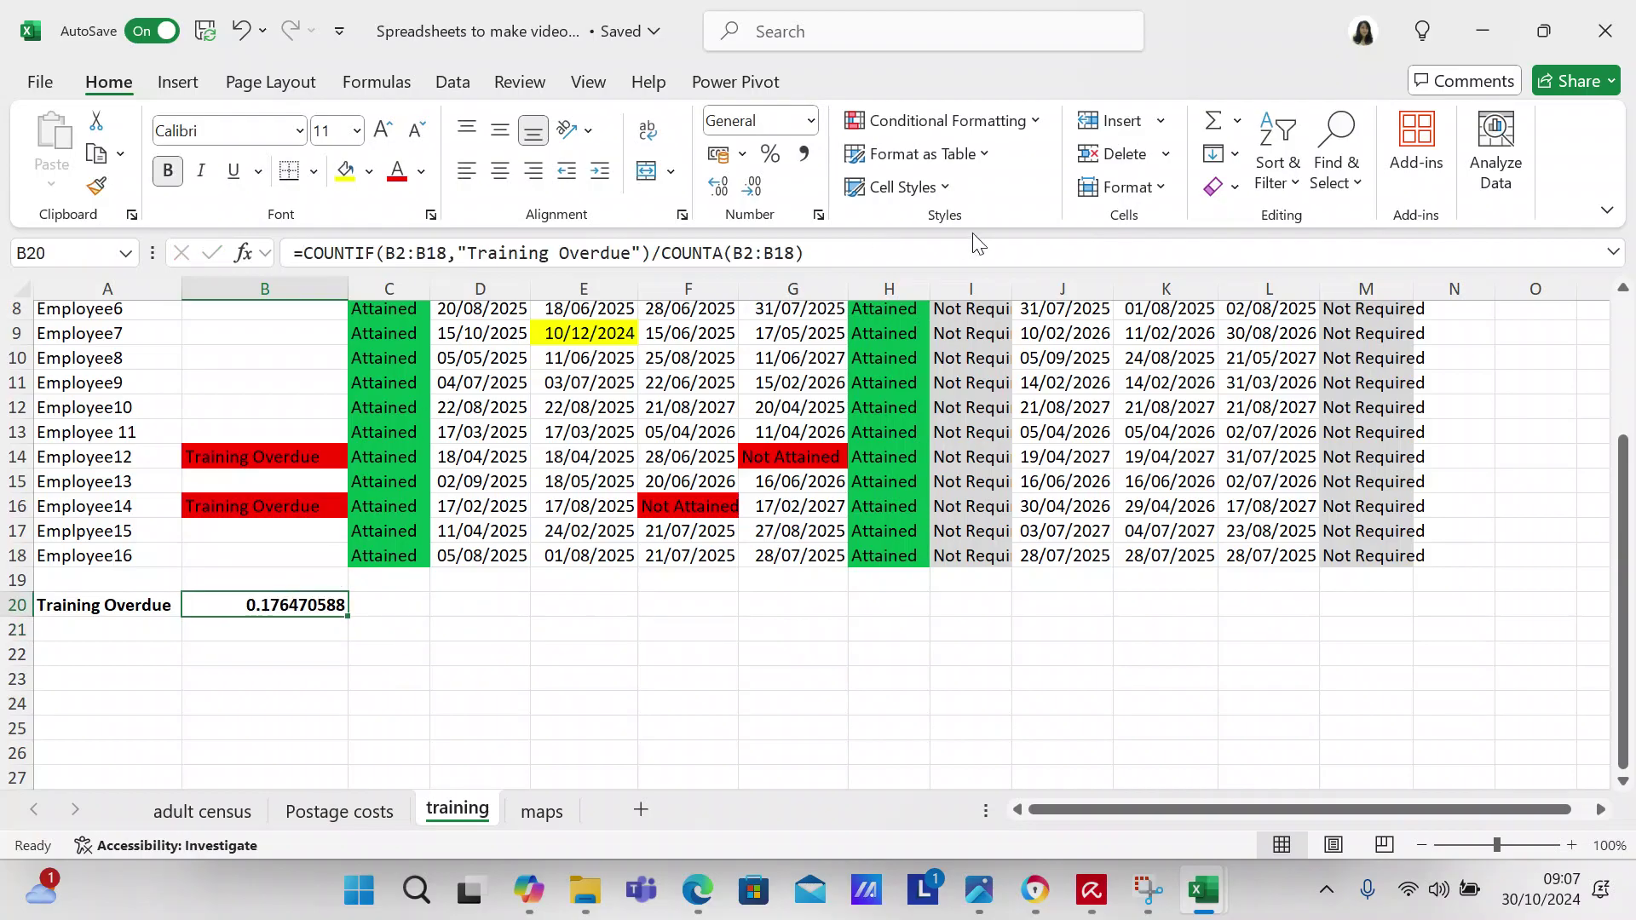
click(1165, 189)
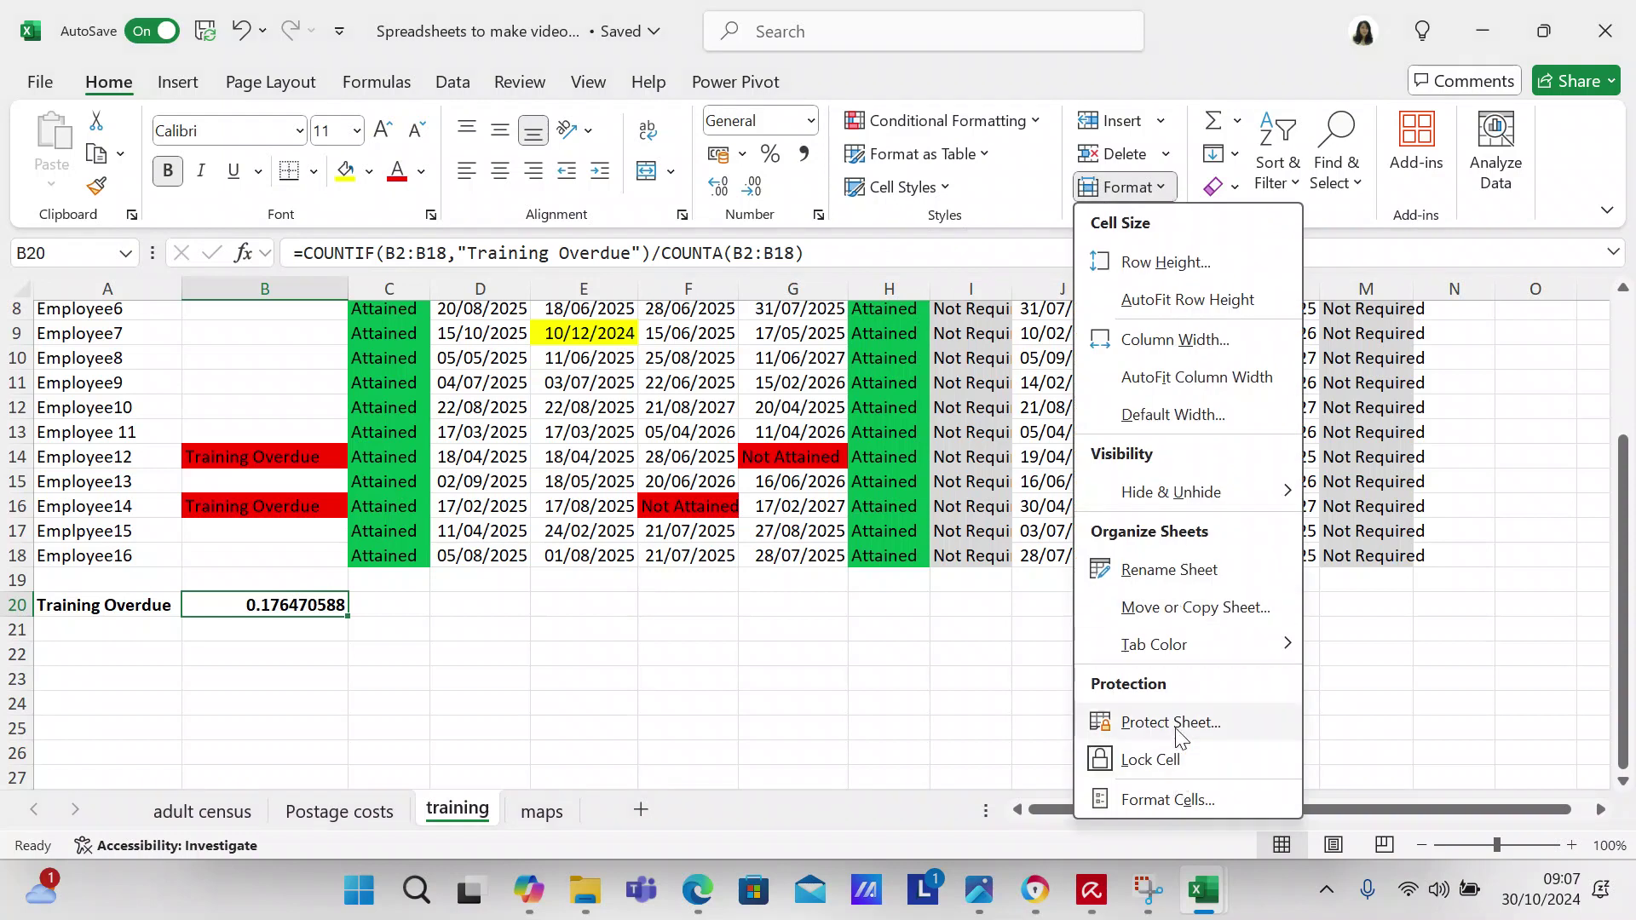
click(1174, 799)
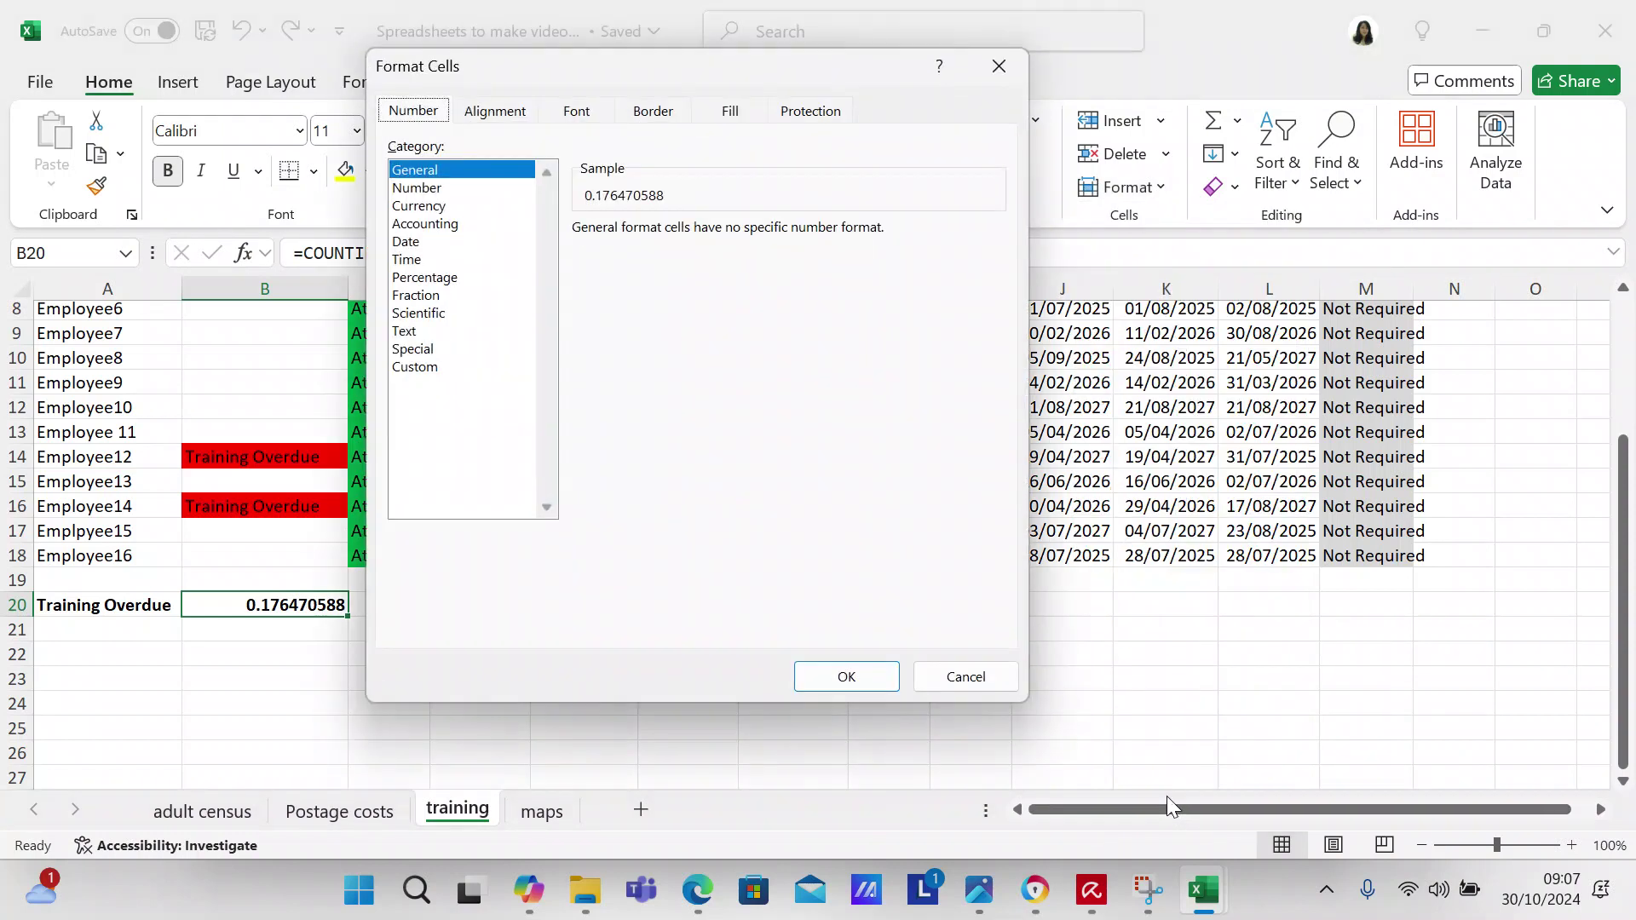
click(424, 278)
click(840, 677)
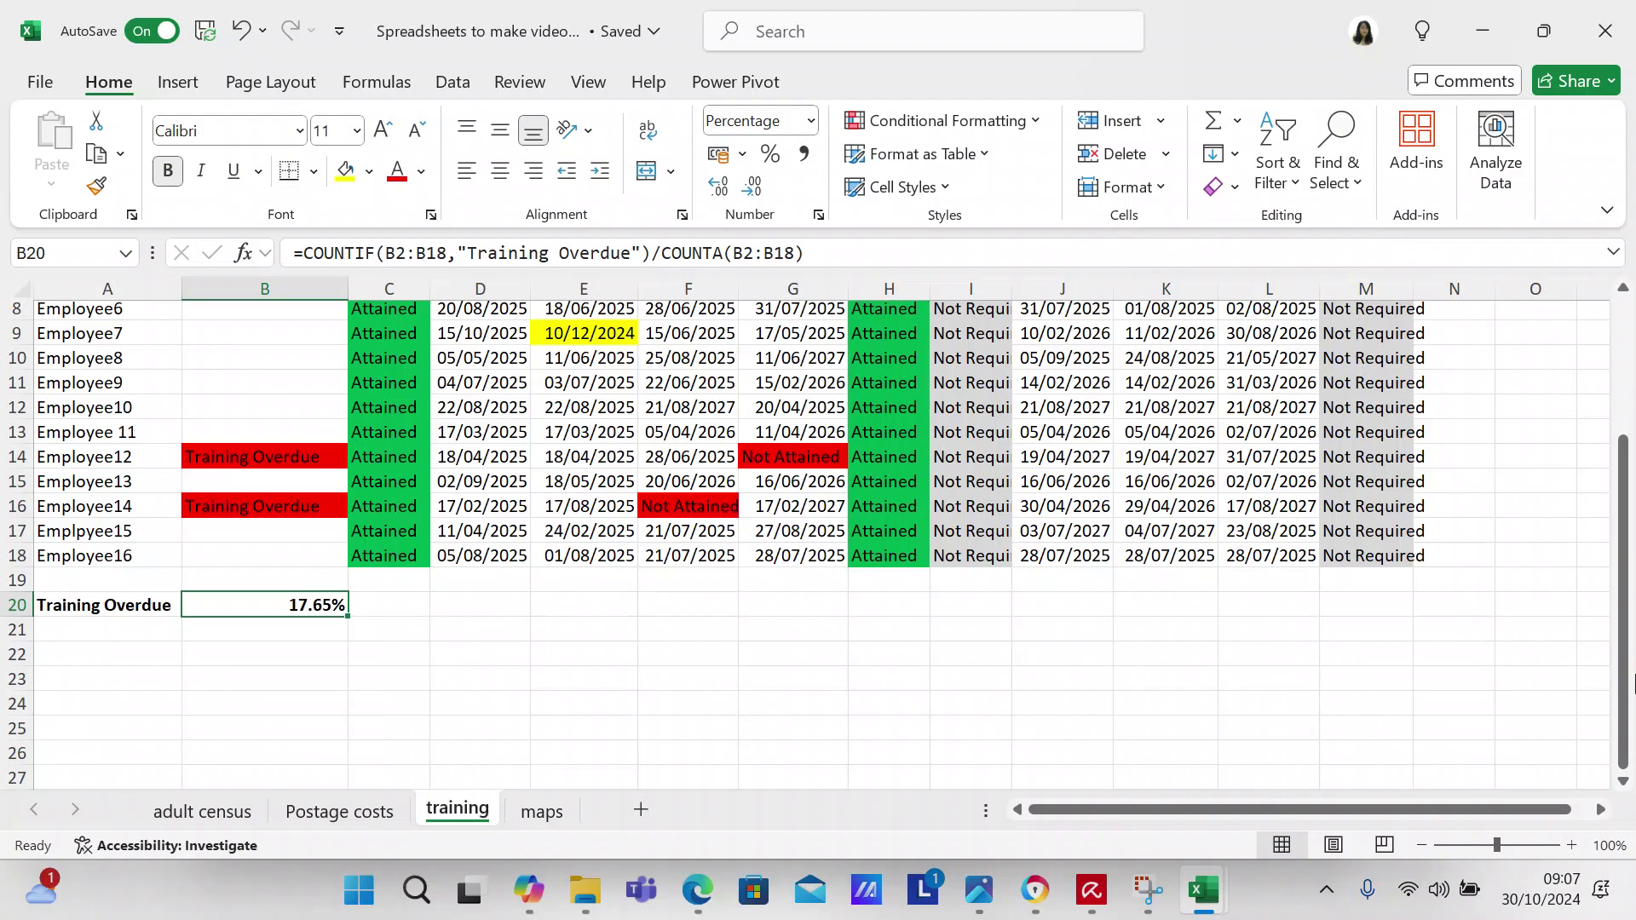
Narrow column B slightly so it fits the "Training Overdue" text
drag(1631, 681, 1623, 619)
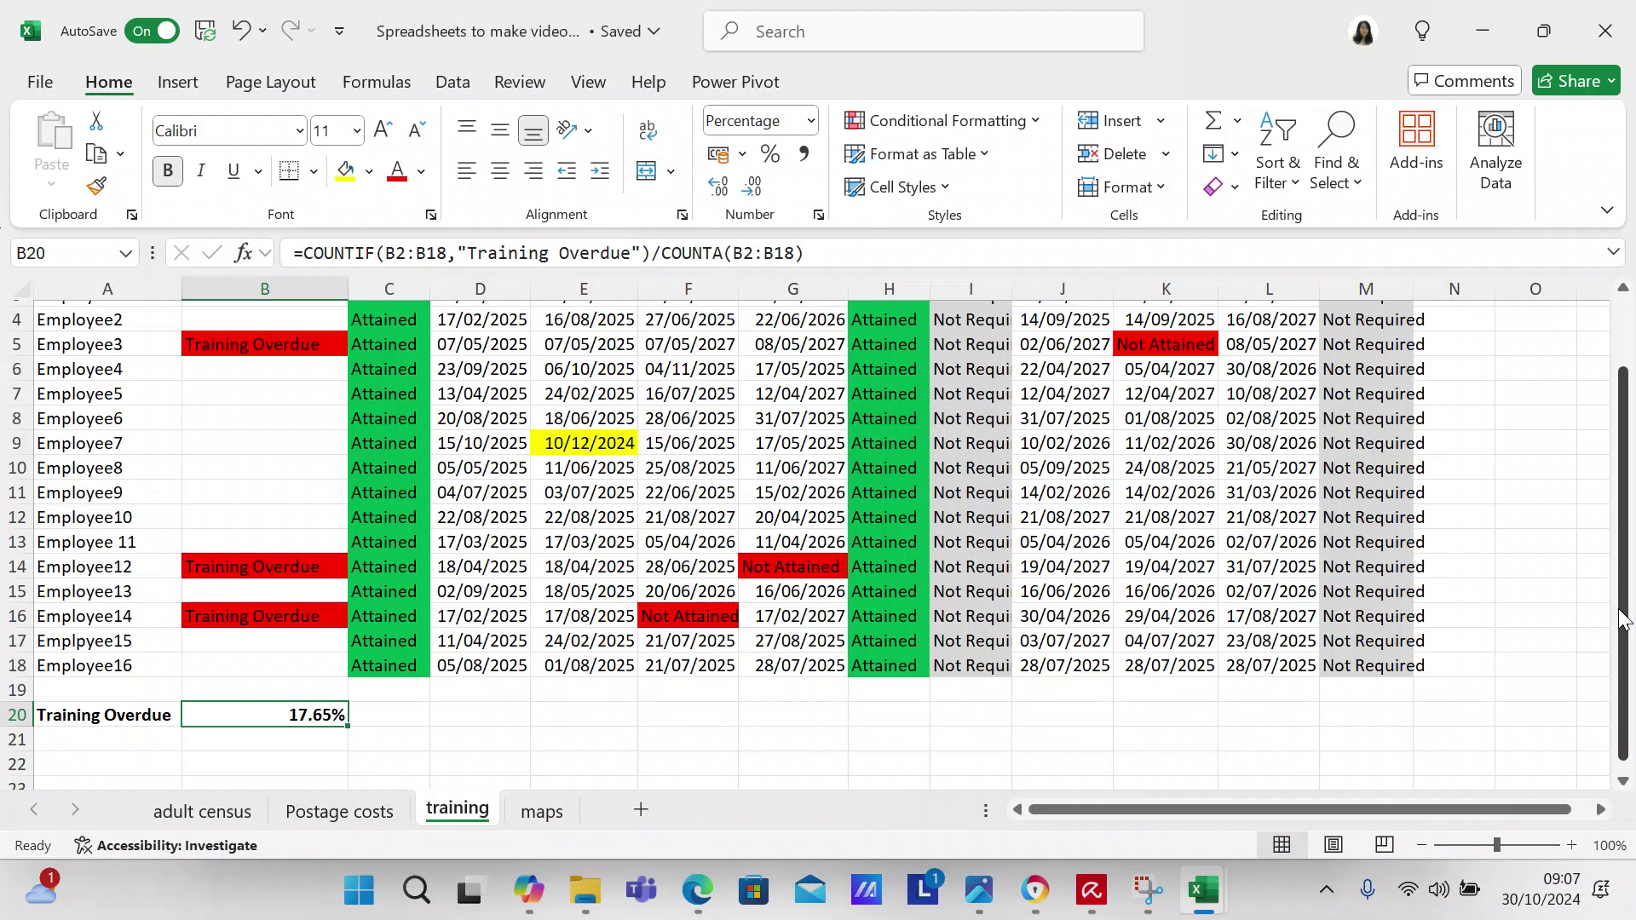
drag(1623, 617, 1619, 535)
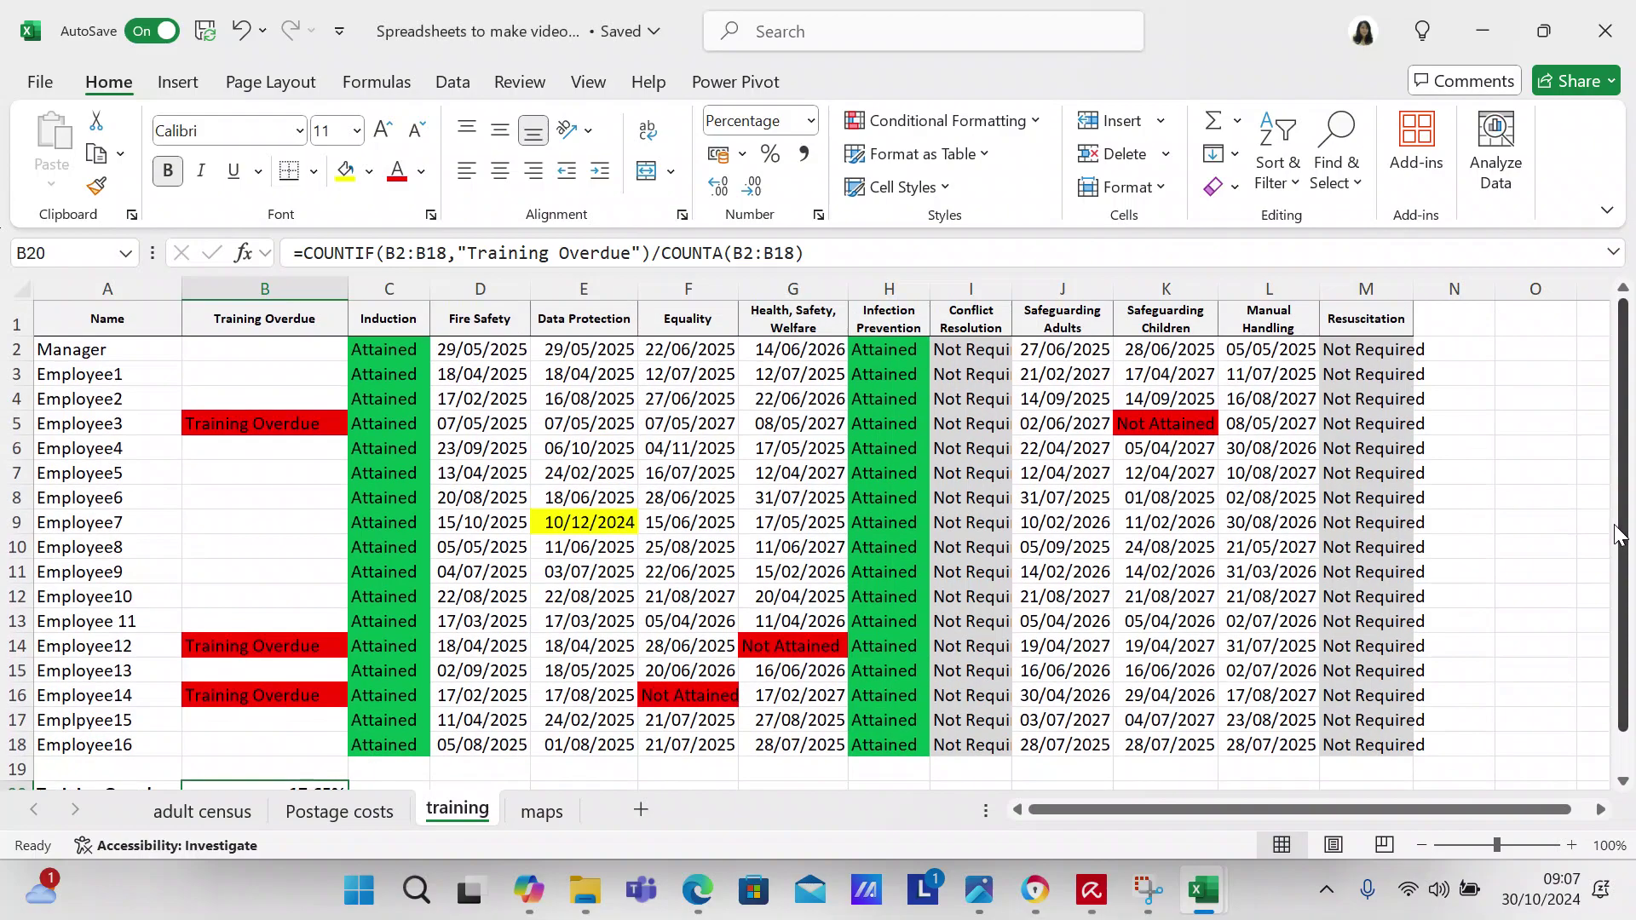
click(1619, 535)
drag(349, 288, 328, 289)
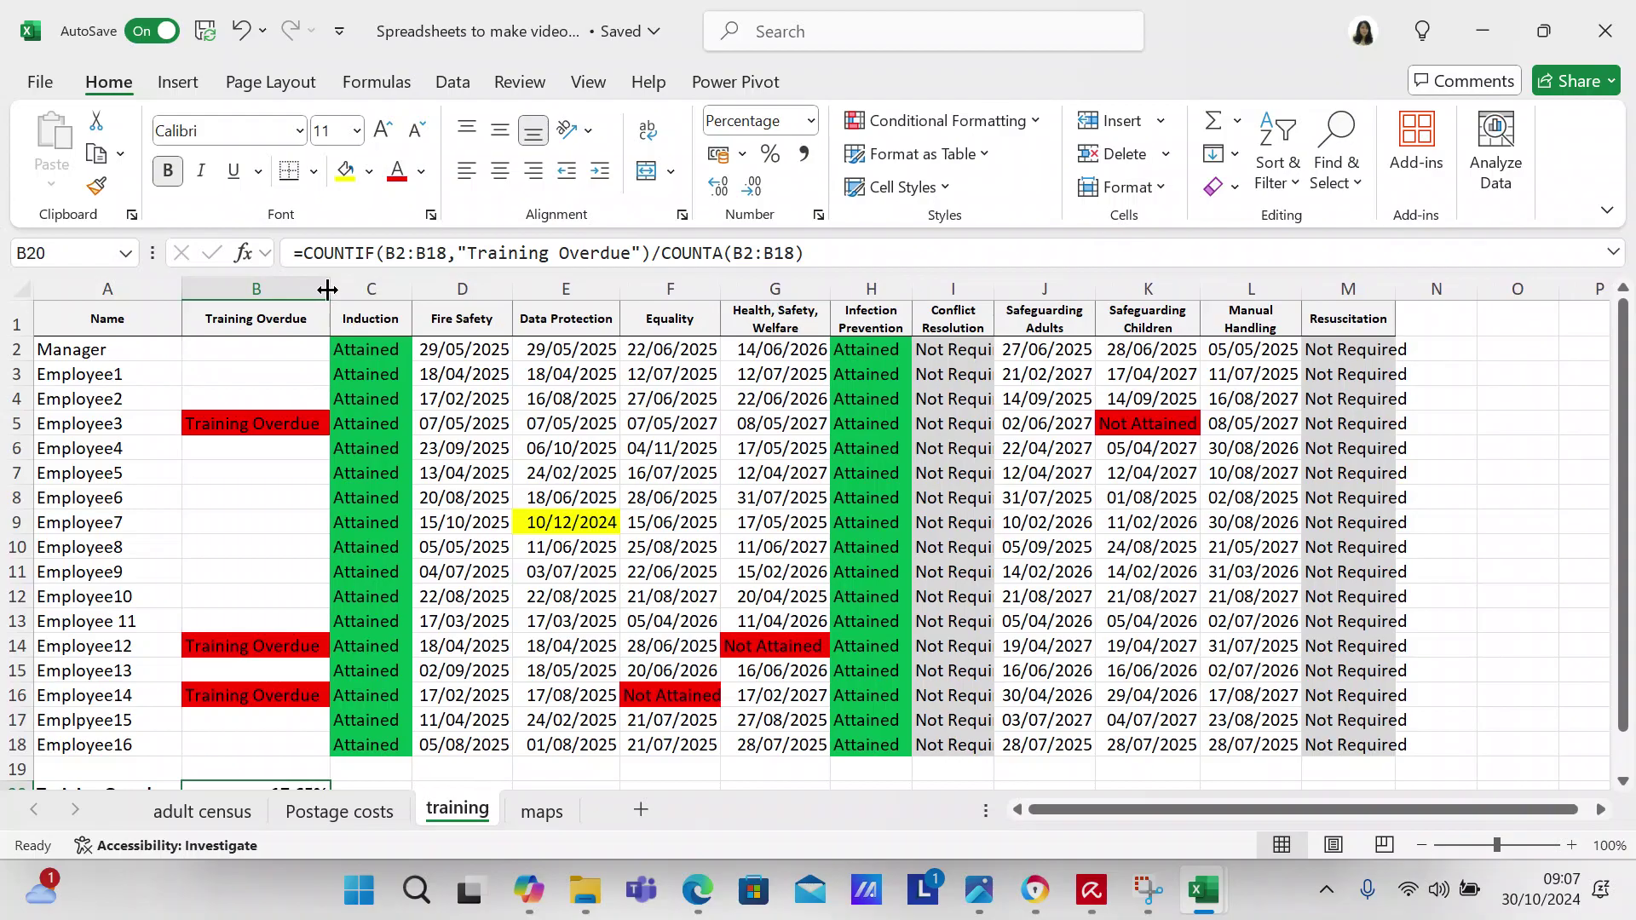
drag(1621, 533, 1605, 721)
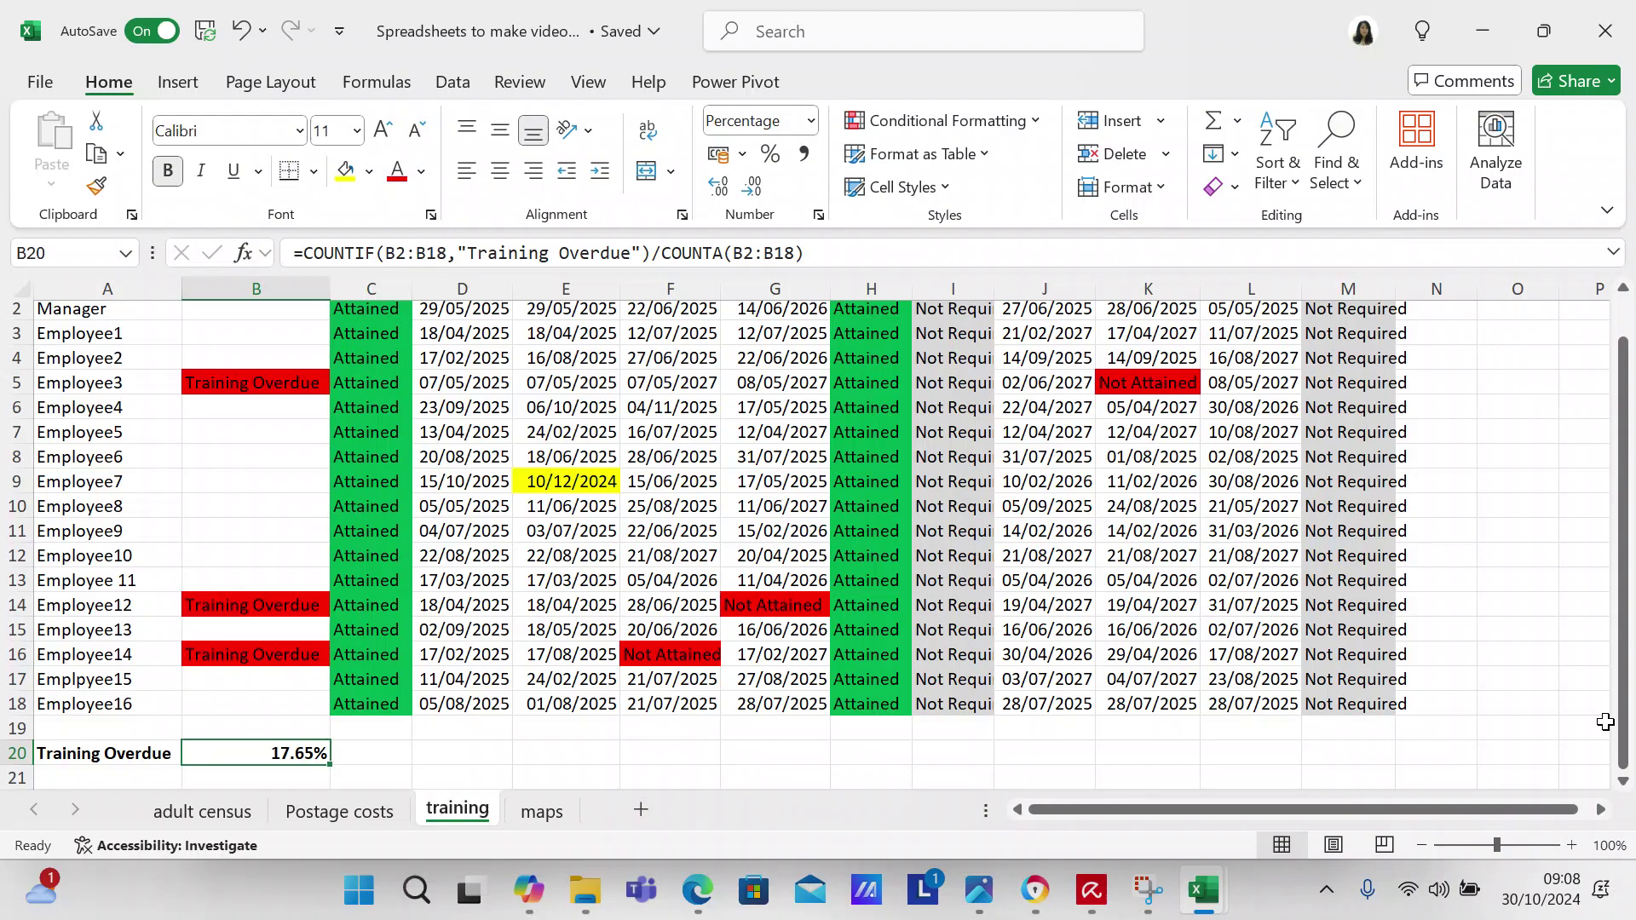
mouse_move(1621, 739)
mouse_down()
mouse_move(1620, 635)
mouse_move(1621, 729)
mouse_up()
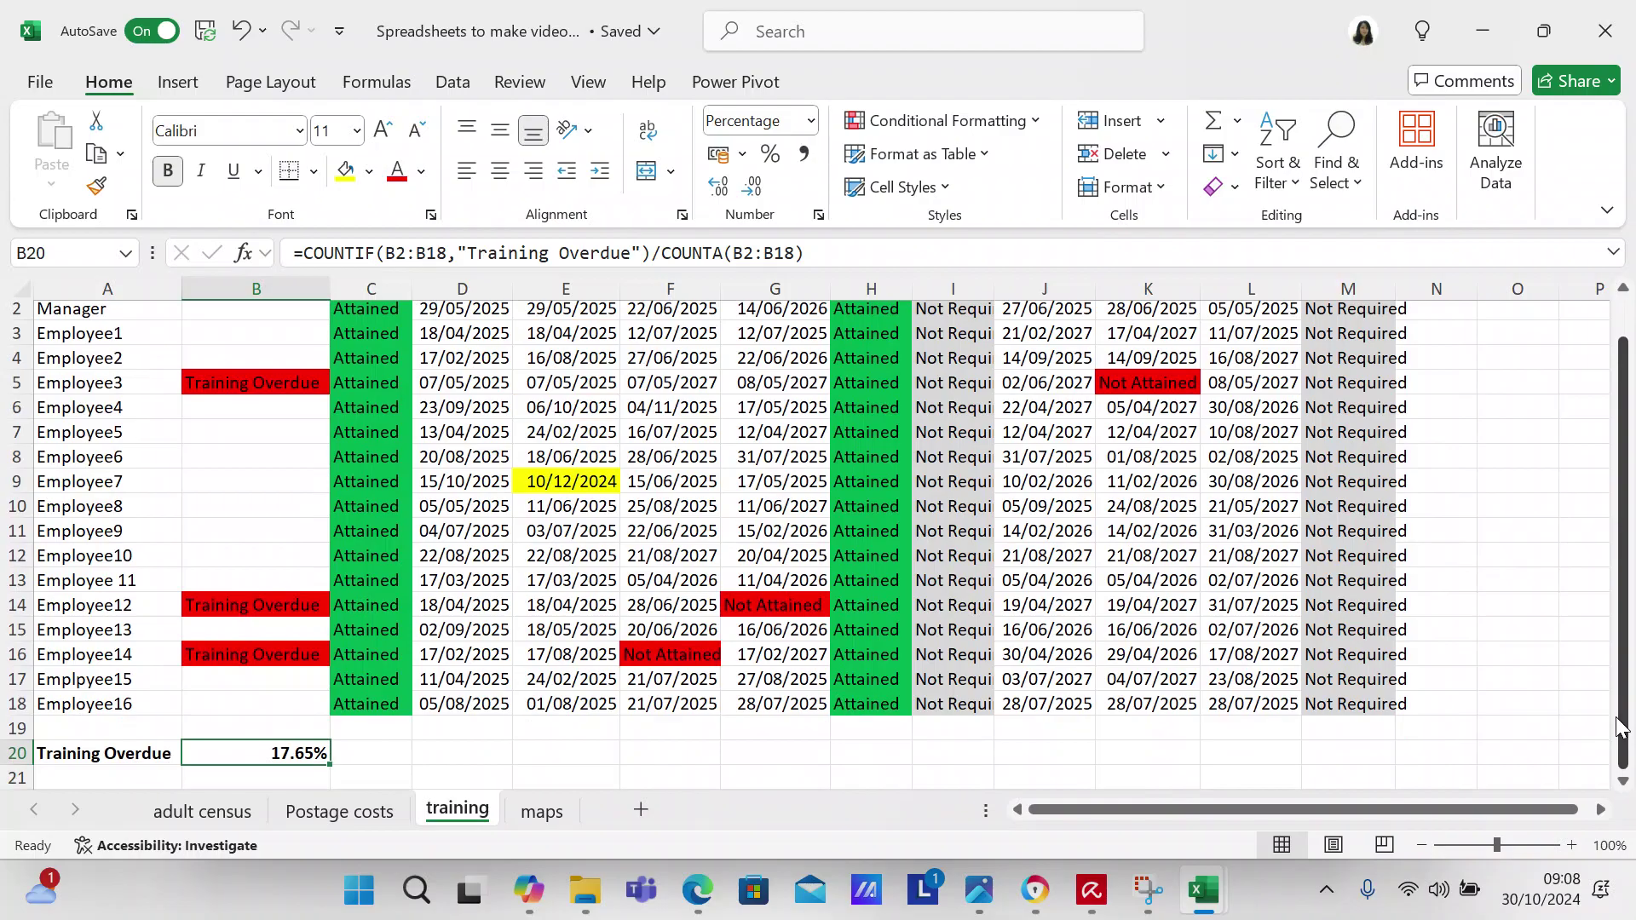
drag(1621, 728, 1624, 668)
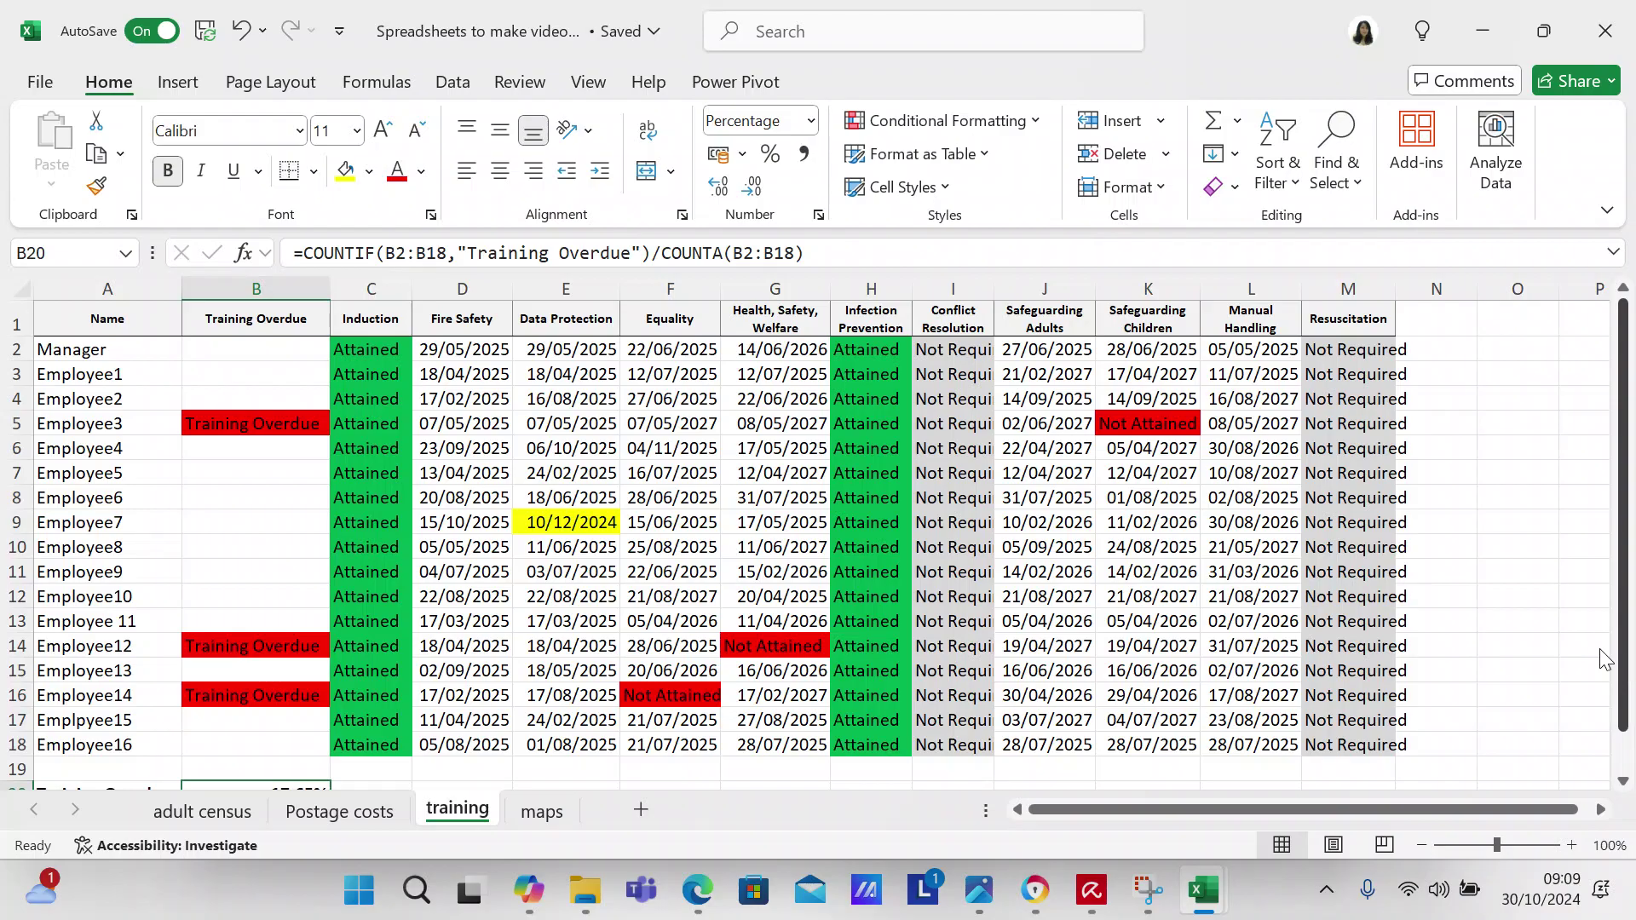
click(655, 34)
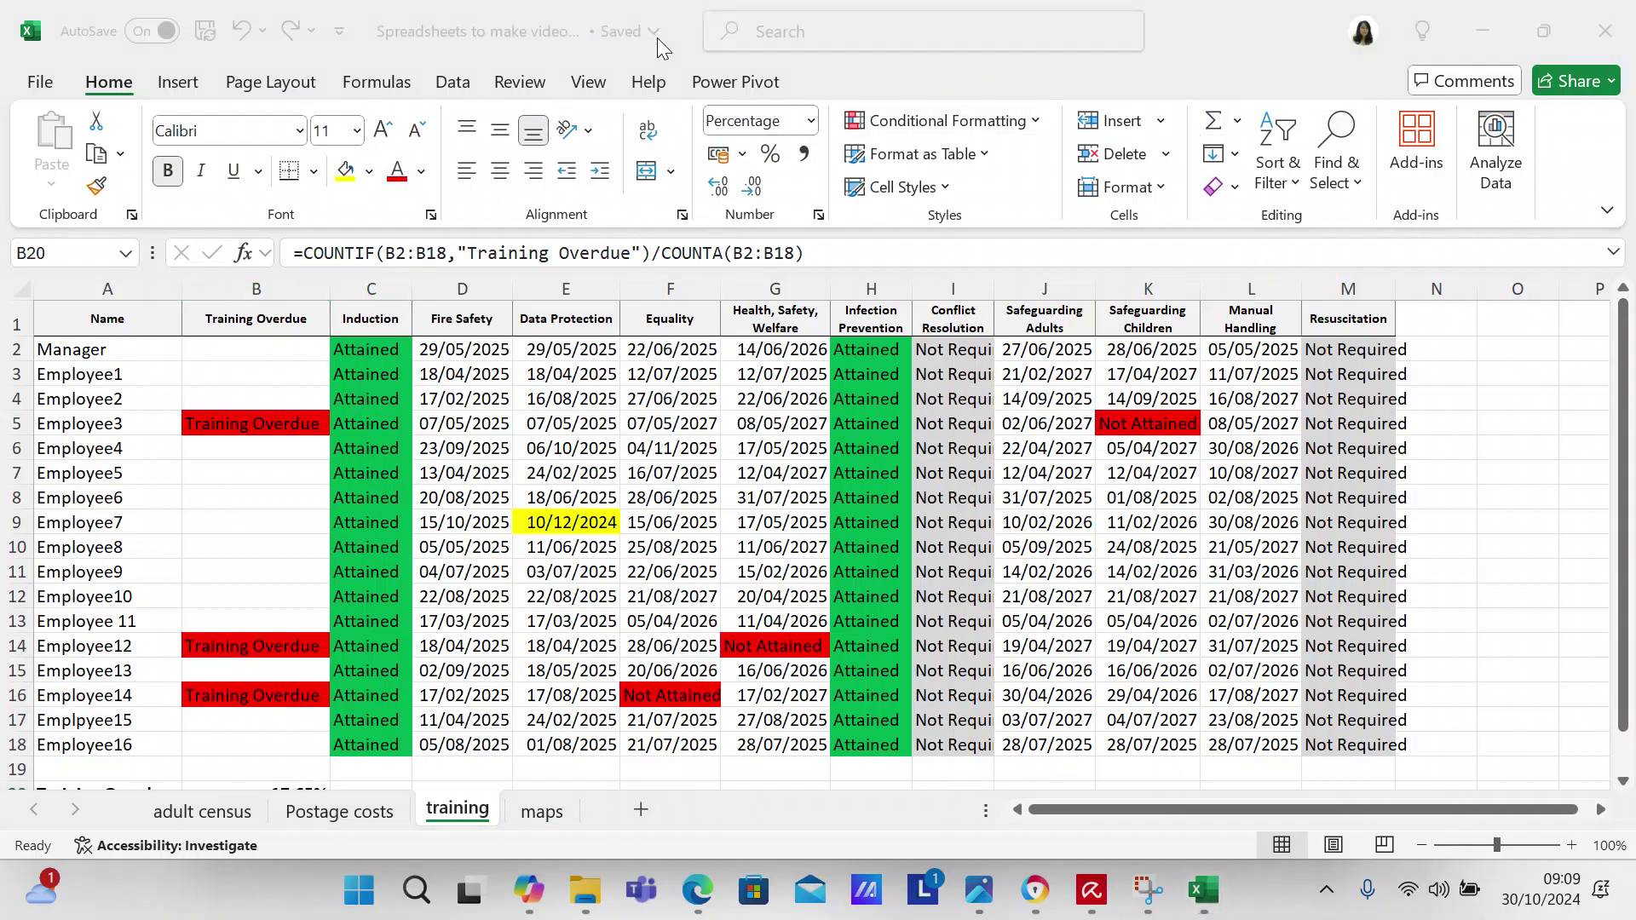